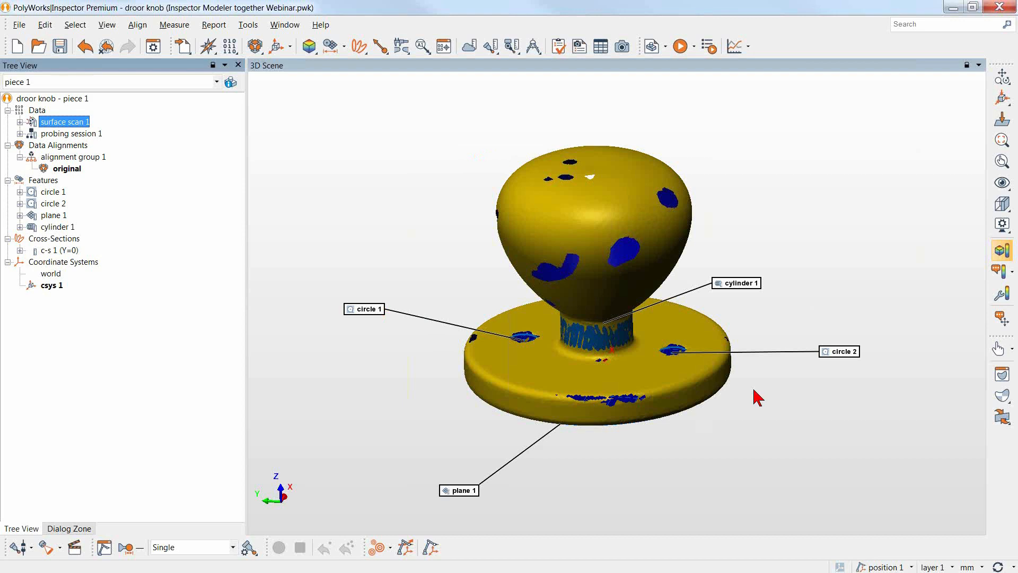
Transfer surface scan 1 to PolyWorks|Modeler.
drag(747, 414, 688, 409)
middle_drag(688, 409, 719, 286)
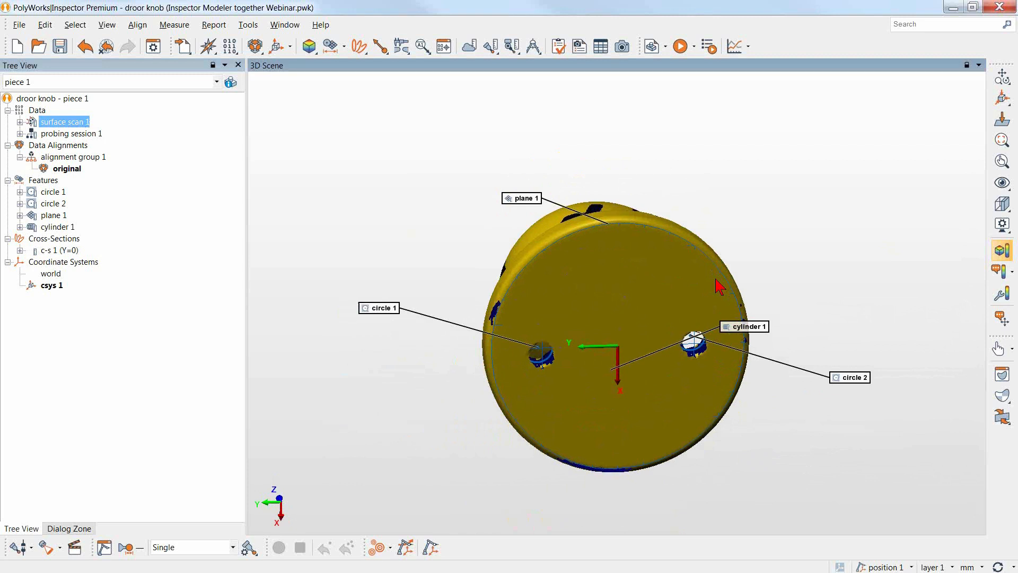
drag(687, 277, 647, 401)
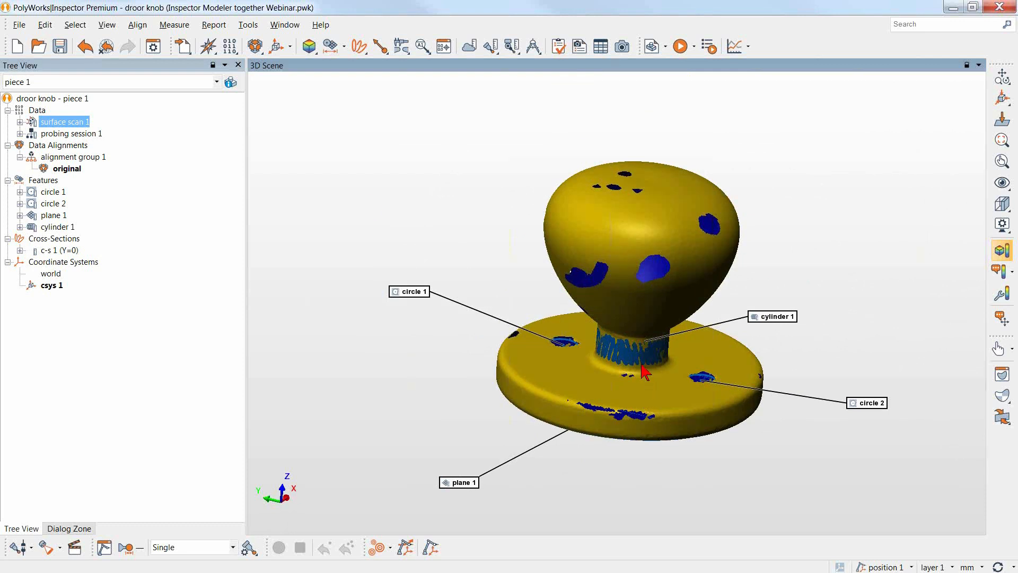
right_click(73, 129)
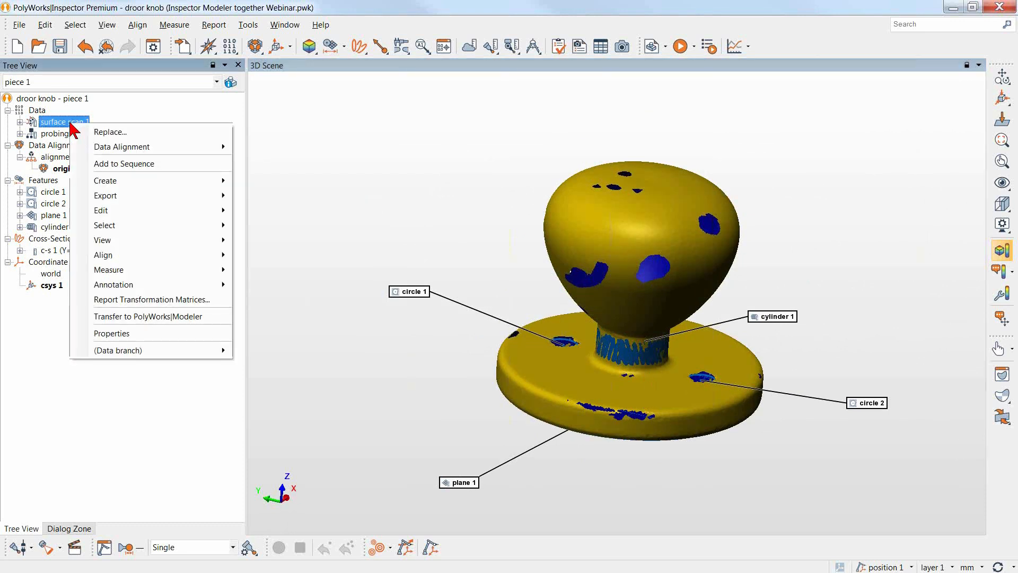
click(119, 318)
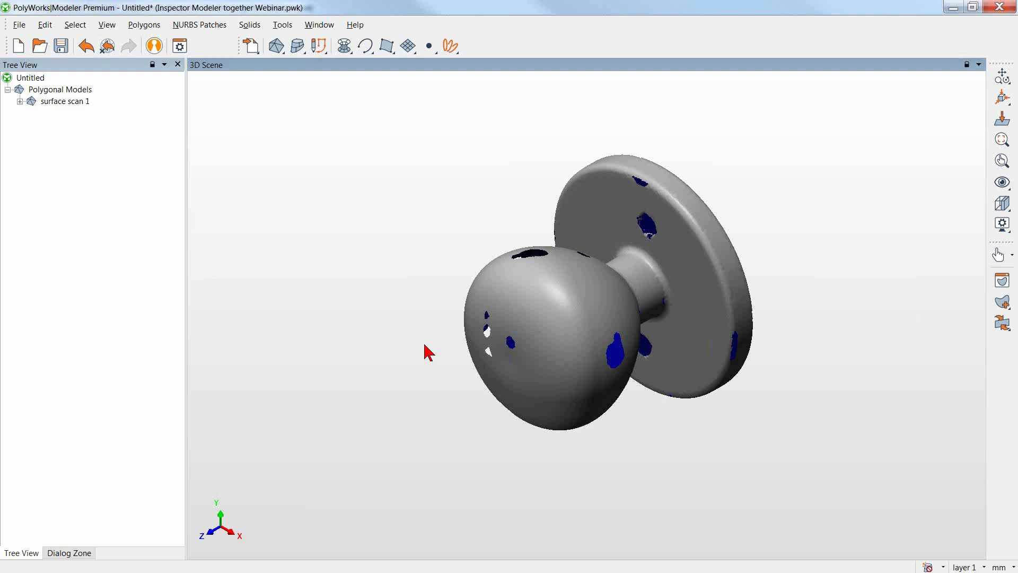
Smooth the vertices of the whole door knob mesh by intensity at 30%, preserving features and optimizing curvature.
drag(388, 368, 580, 393)
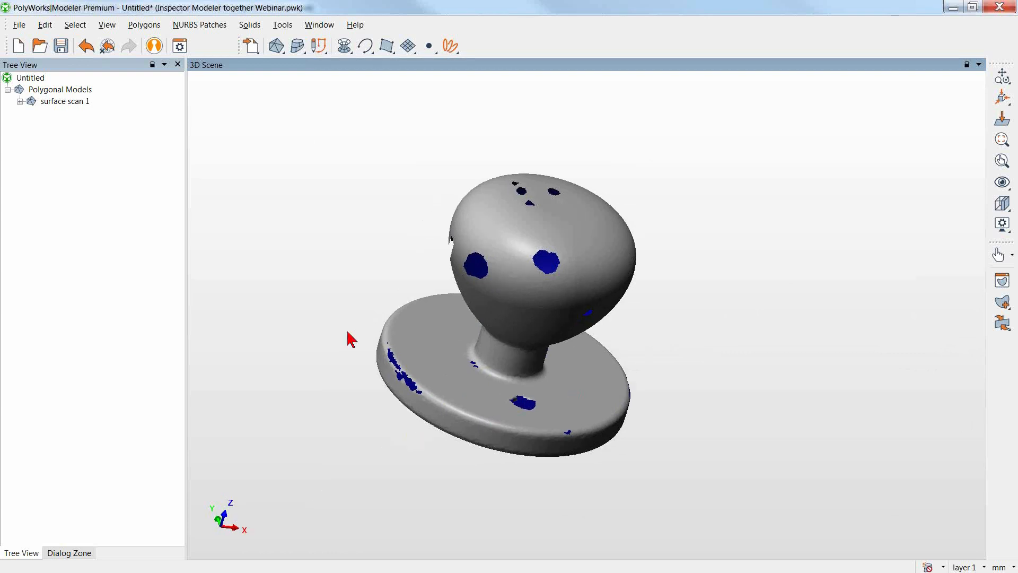
click(278, 47)
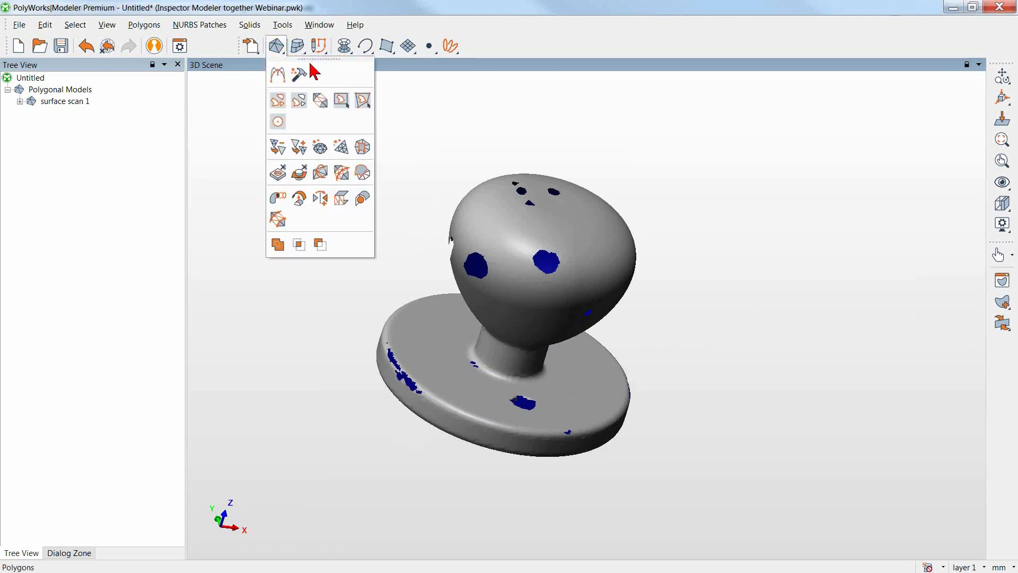
drag(318, 61, 523, 63)
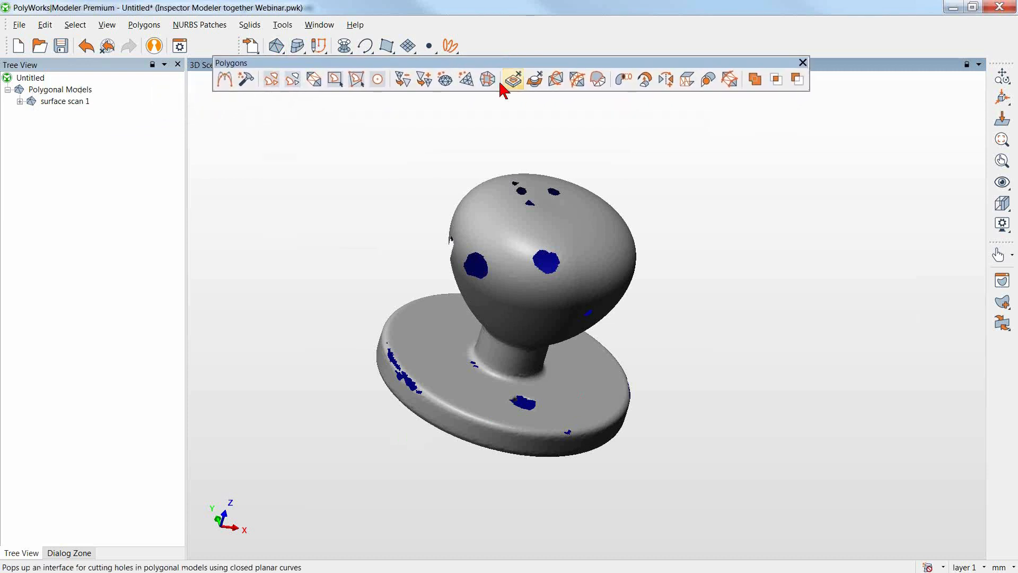
click(224, 81)
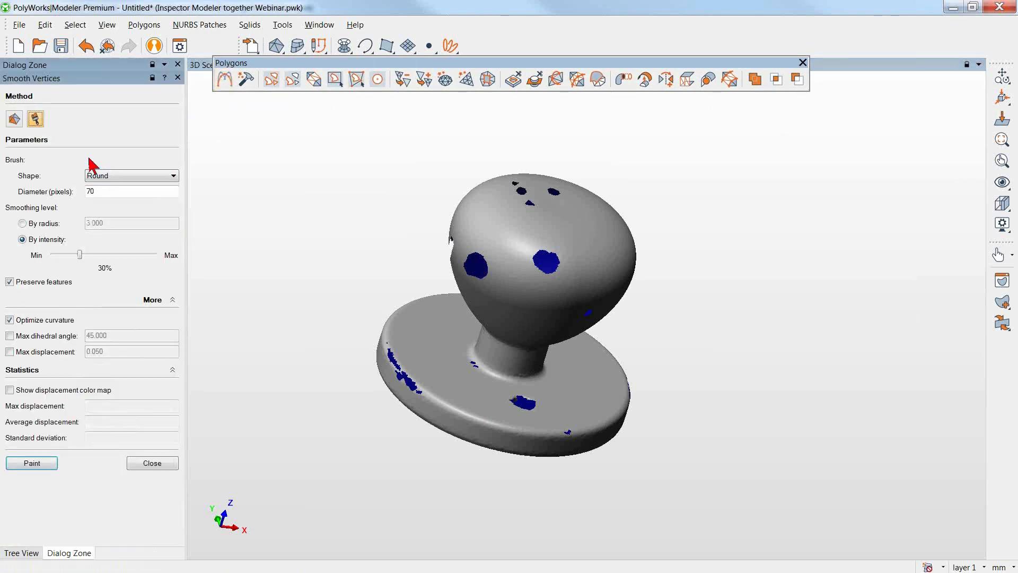
click(14, 119)
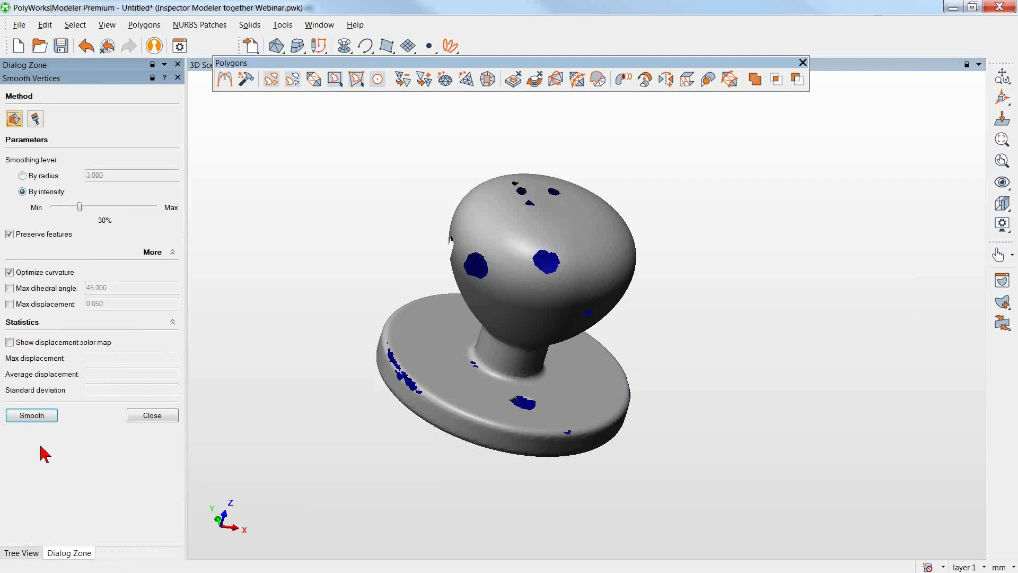
click(45, 415)
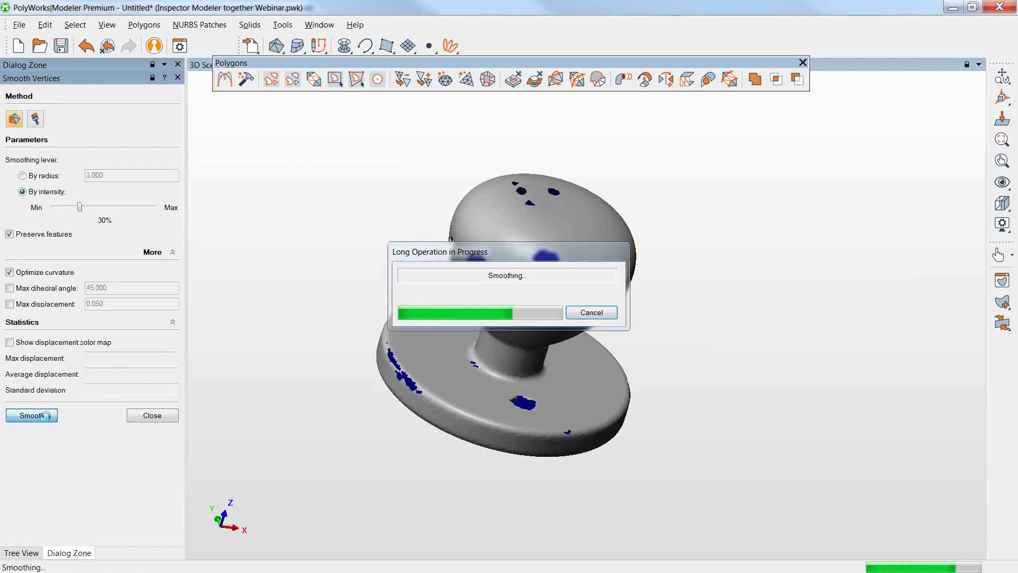
Automatically fill the mesh's holes and gaps with curvature-based filling and a max distance of 20.000.
click(272, 81)
click(43, 301)
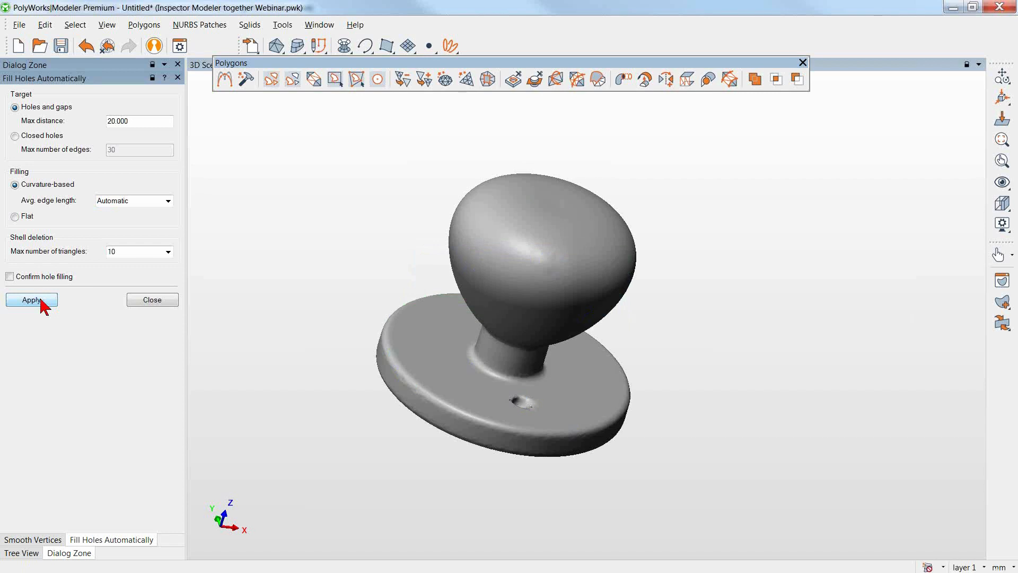
drag(541, 404, 666, 378)
right_drag(562, 368, 497, 205)
middle_drag(519, 312, 555, 346)
click(150, 301)
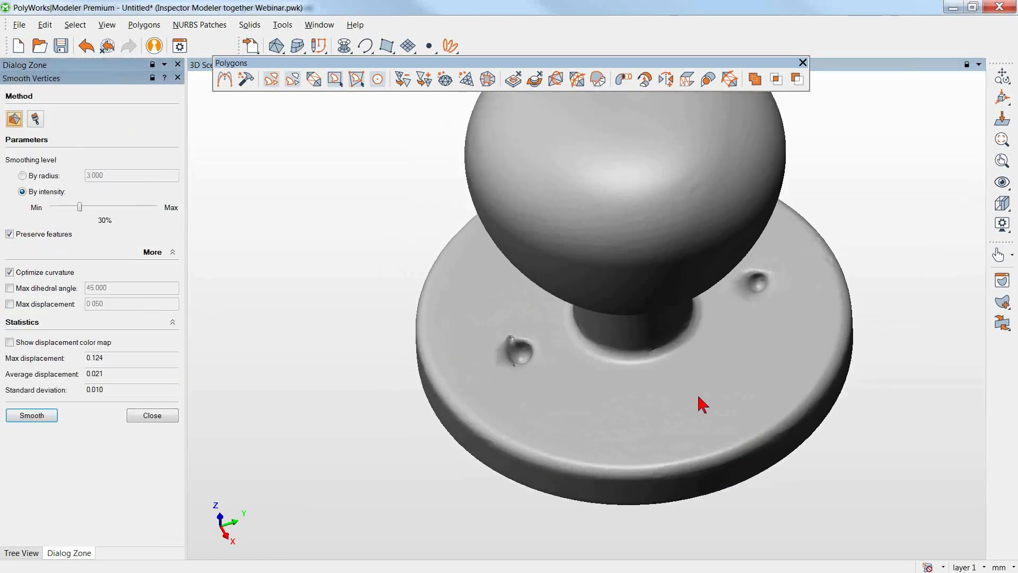
Select the triangles in and around both screw-hole dimples on the upper face of the base.
right_drag(538, 397, 516, 270)
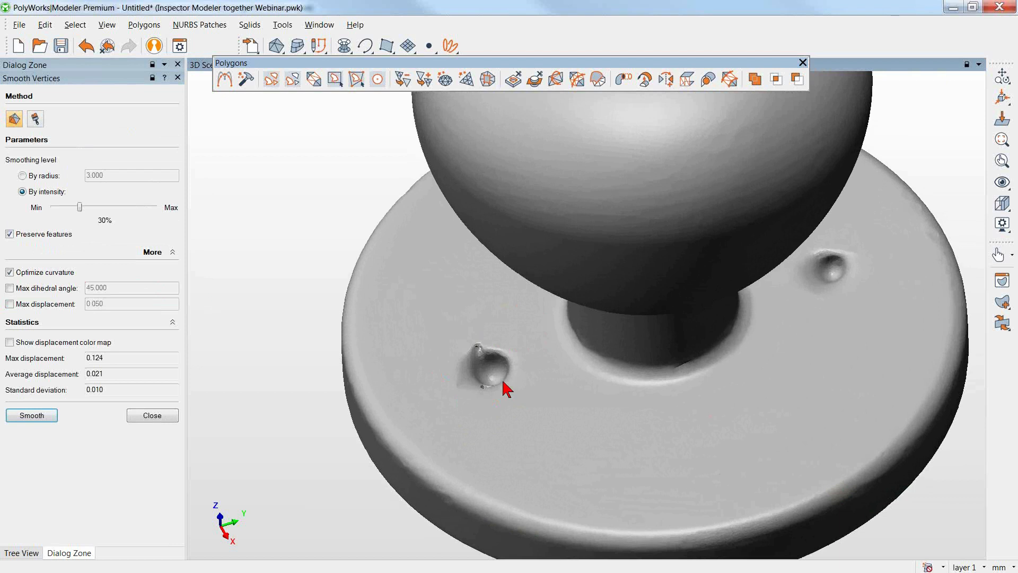
key(space)
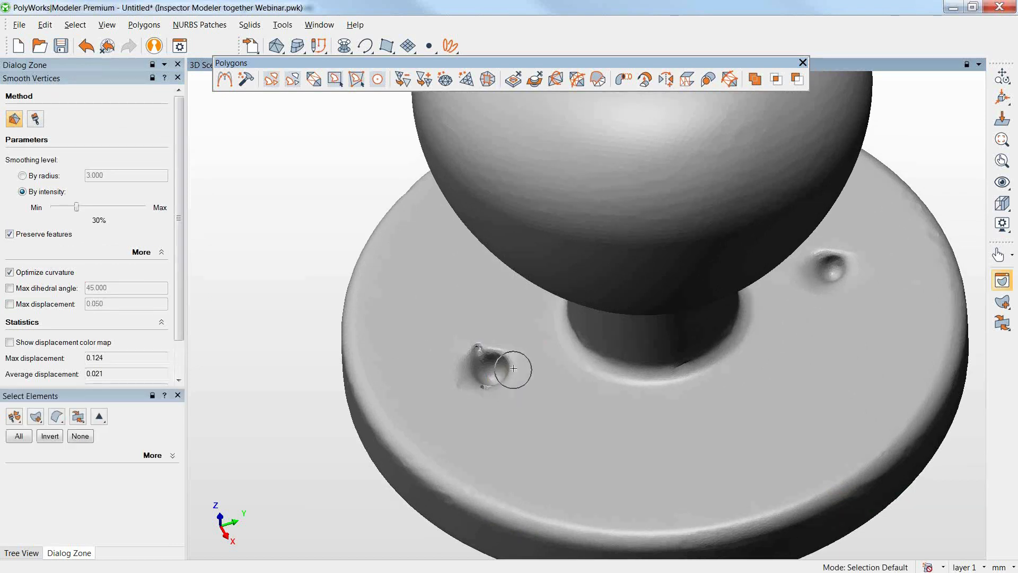
mouse_move(514, 368)
mouse_down()
mouse_move(480, 355)
mouse_move(472, 382)
mouse_move(480, 378)
mouse_up()
mouse_move(829, 291)
mouse_down()
mouse_move(845, 260)
mouse_move(825, 271)
mouse_move(819, 296)
mouse_move(843, 292)
mouse_up()
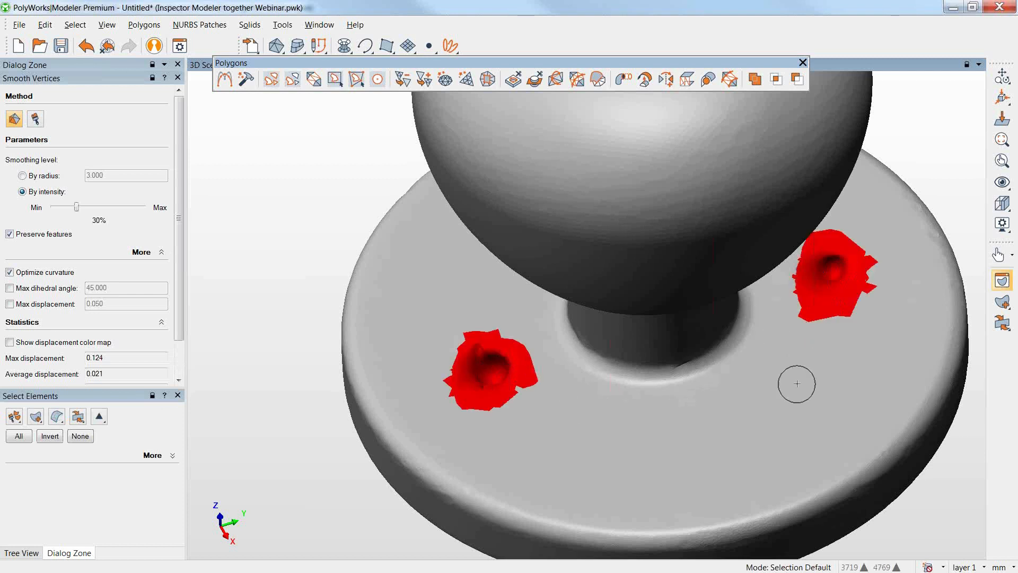
Add the triangles around both screw-hole dimples on the underside of the base to the selection.
mouse_move(787, 393)
mouse_down()
mouse_move(788, 354)
mouse_move(700, 334)
mouse_move(704, 324)
mouse_up()
middle_drag(747, 355, 703, 299)
key(space)
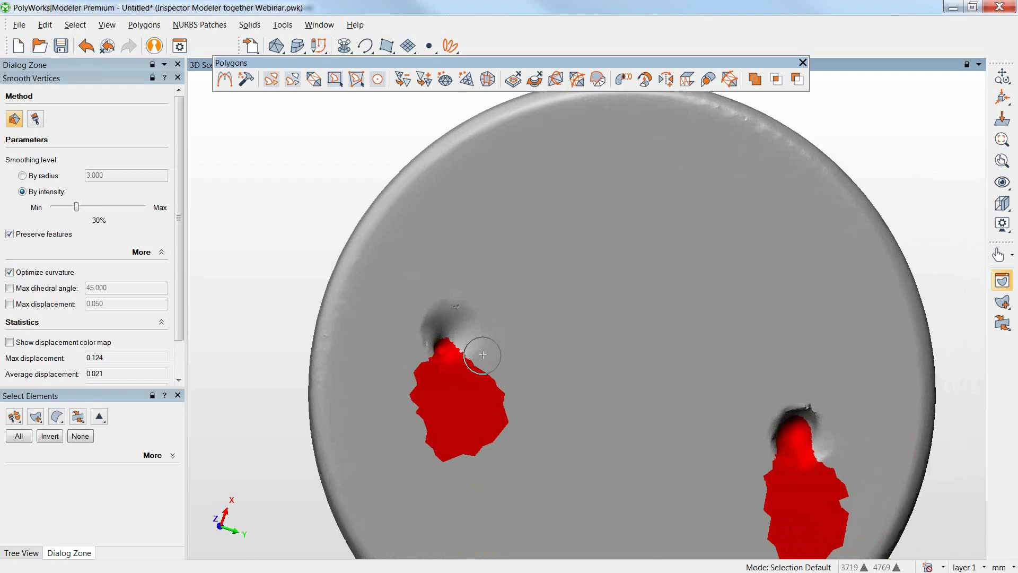
mouse_move(472, 352)
mouse_down()
mouse_move(478, 341)
mouse_move(450, 329)
mouse_up()
mouse_move(827, 440)
mouse_down()
mouse_move(831, 431)
mouse_move(778, 430)
mouse_move(786, 452)
mouse_move(779, 434)
mouse_up()
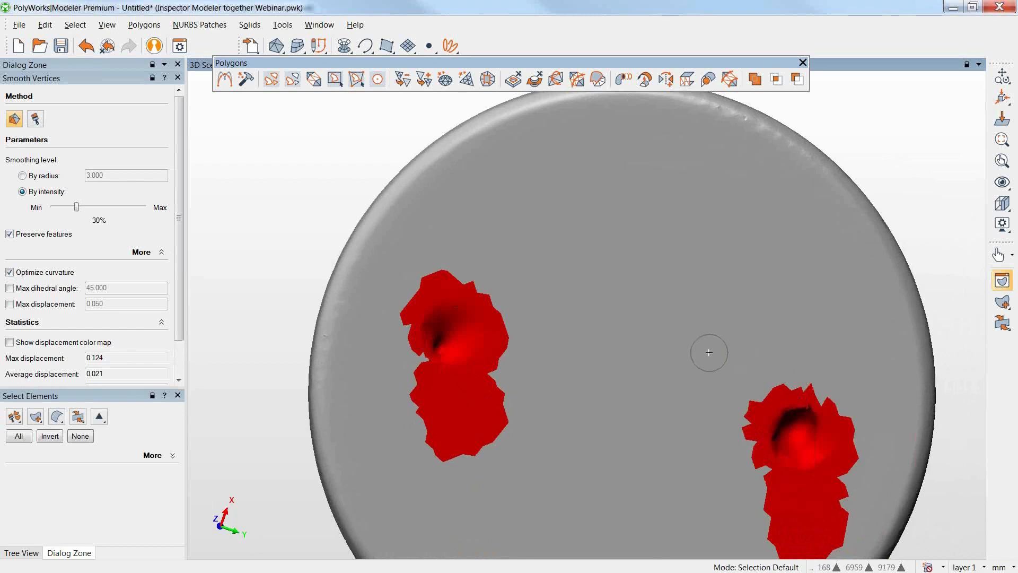
Deselect the unwanted red areas on the knob, keeping only the screw-hole areas of the base selected.
drag(695, 322, 615, 382)
middle_drag(634, 376, 703, 404)
key(shift+e)
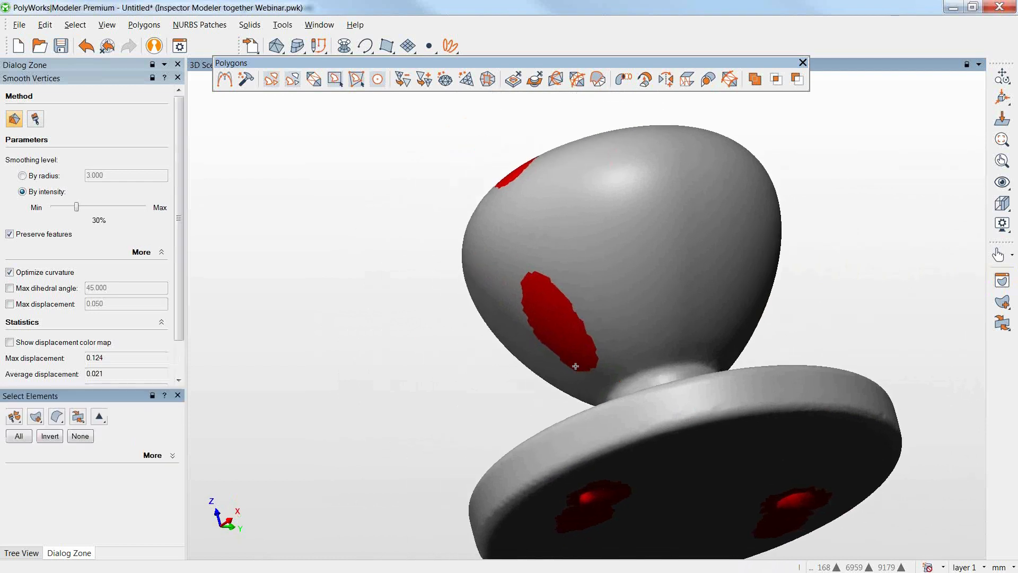
mouse_move(595, 355)
ctrl+mouse_down()
mouse_move(569, 303)
mouse_move(527, 295)
mouse_move(564, 367)
ctrl+mouse_up()
mouse_move(545, 177)
ctrl+mouse_down()
mouse_move(495, 198)
mouse_move(496, 172)
ctrl+mouse_up()
mouse_move(686, 266)
mouse_down()
mouse_move(591, 275)
mouse_move(784, 293)
mouse_move(578, 285)
mouse_up()
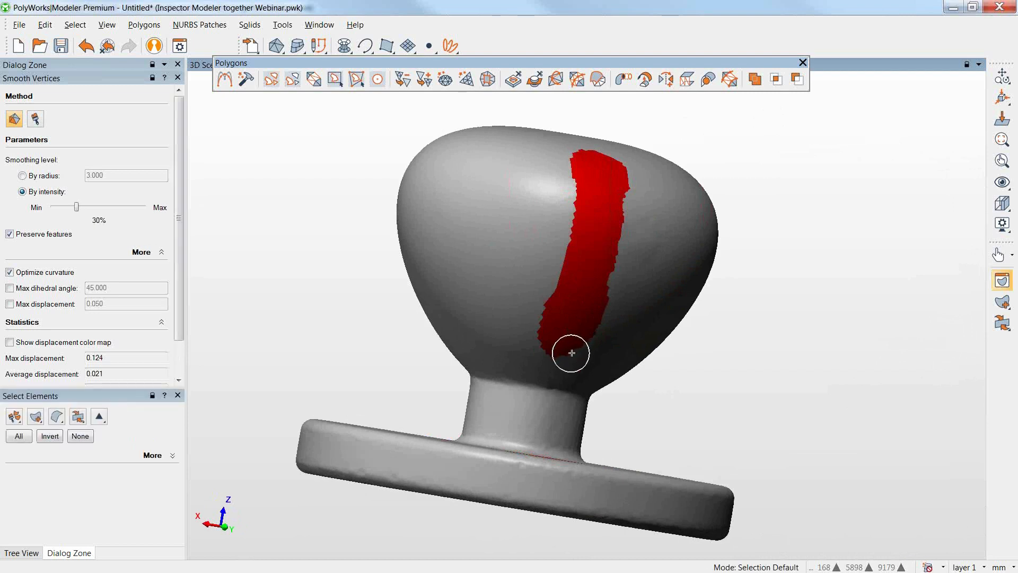
mouse_move(555, 346)
ctrl+mouse_down()
mouse_move(587, 328)
mouse_move(586, 291)
mouse_move(614, 221)
mouse_move(596, 163)
mouse_move(577, 190)
mouse_move(552, 348)
mouse_move(604, 187)
mouse_move(610, 329)
ctrl+mouse_up()
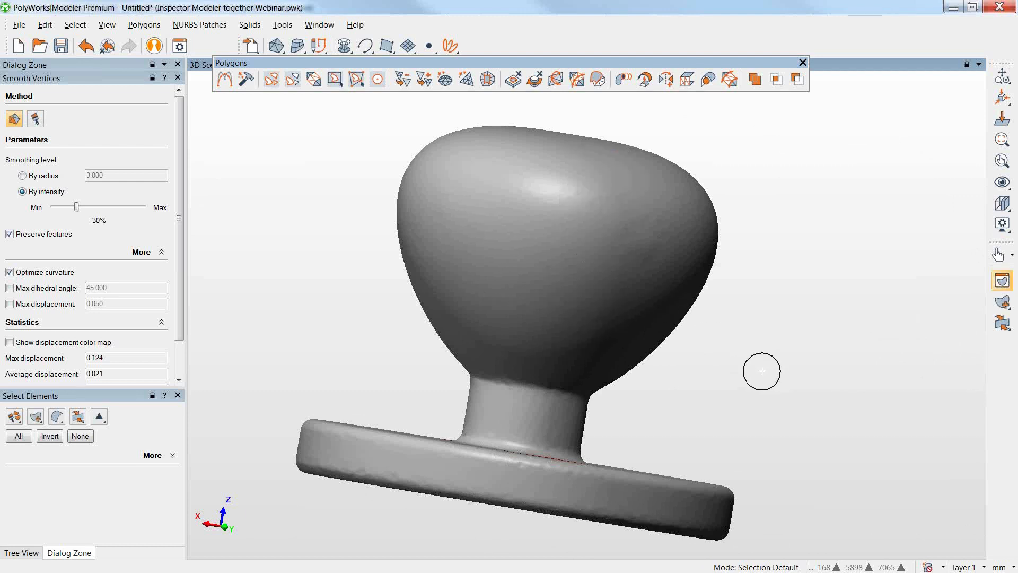
Reconstruct the selected screw-hole areas to smooth out the dimples in the base, and close the smoothing and polygon tools.
key(Escape)
drag(753, 382, 737, 410)
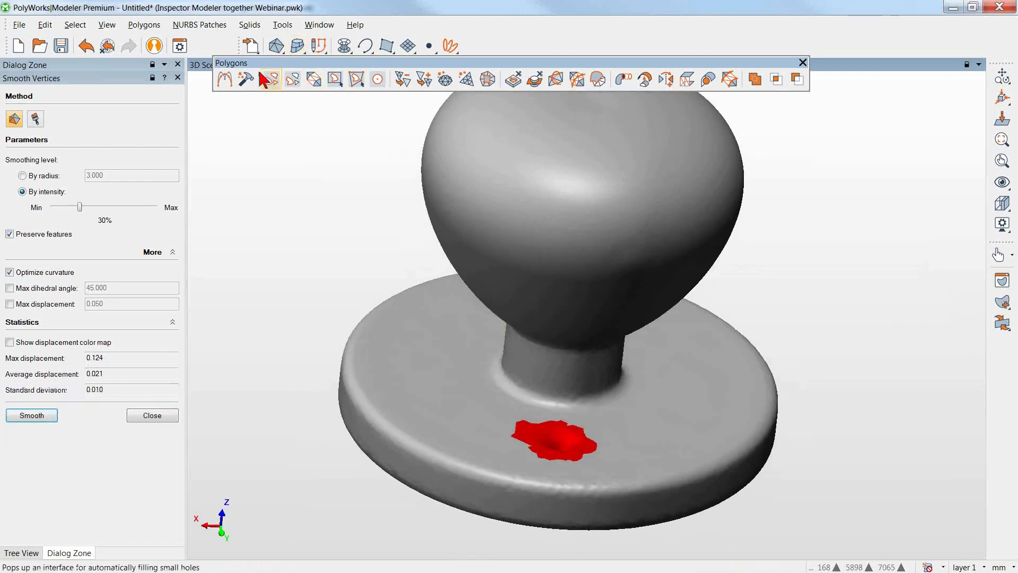
click(246, 79)
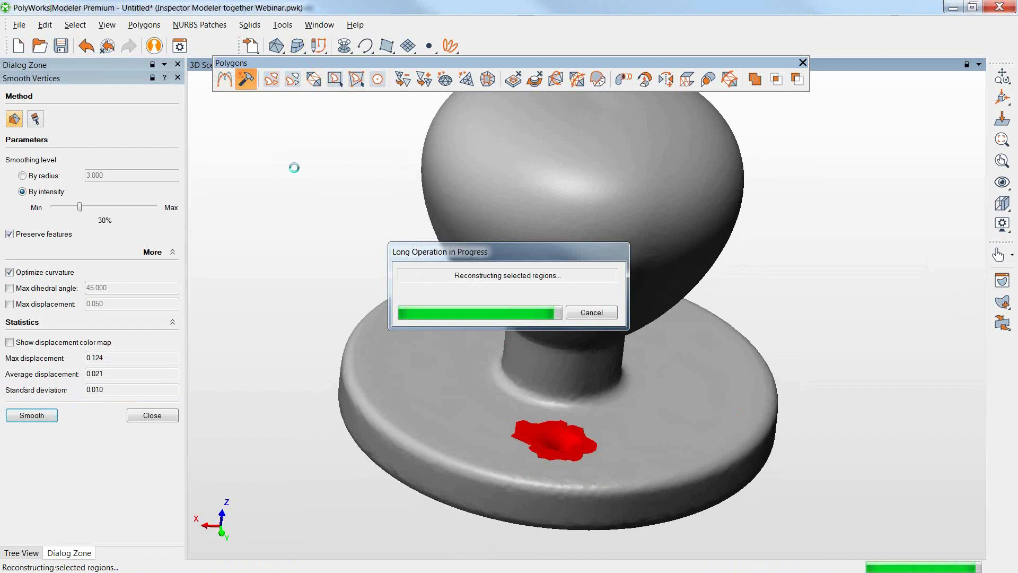
click(161, 416)
right_drag(719, 336, 689, 425)
middle_drag(688, 425, 764, 467)
drag(763, 466, 657, 409)
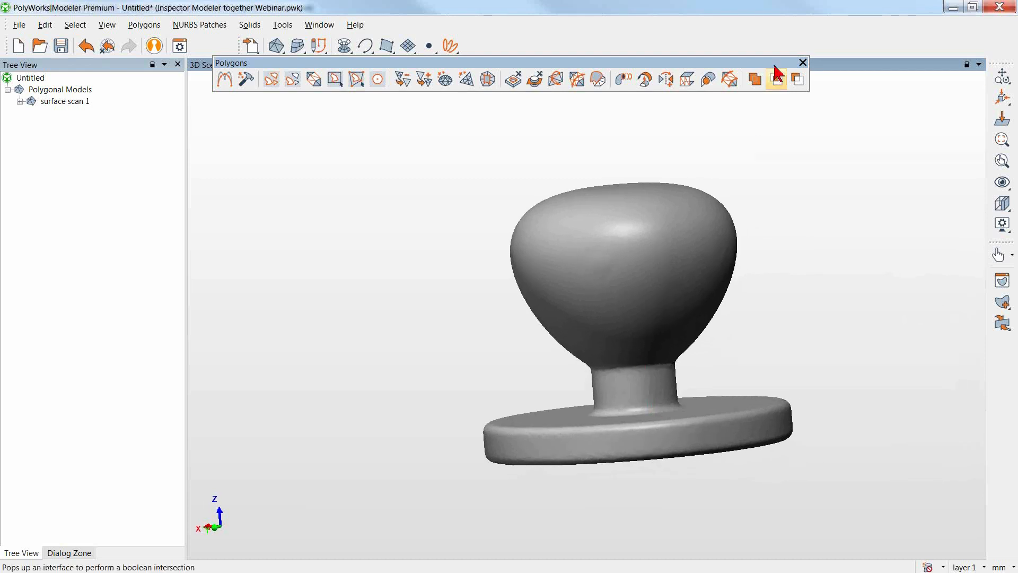
click(802, 63)
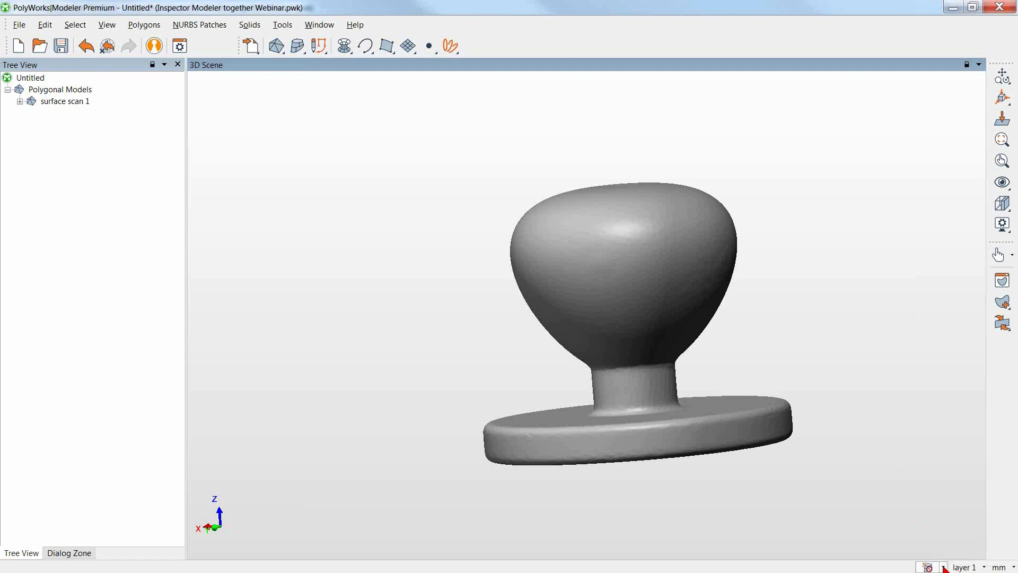
Enable dynamic NURBS patch creation.
click(944, 567)
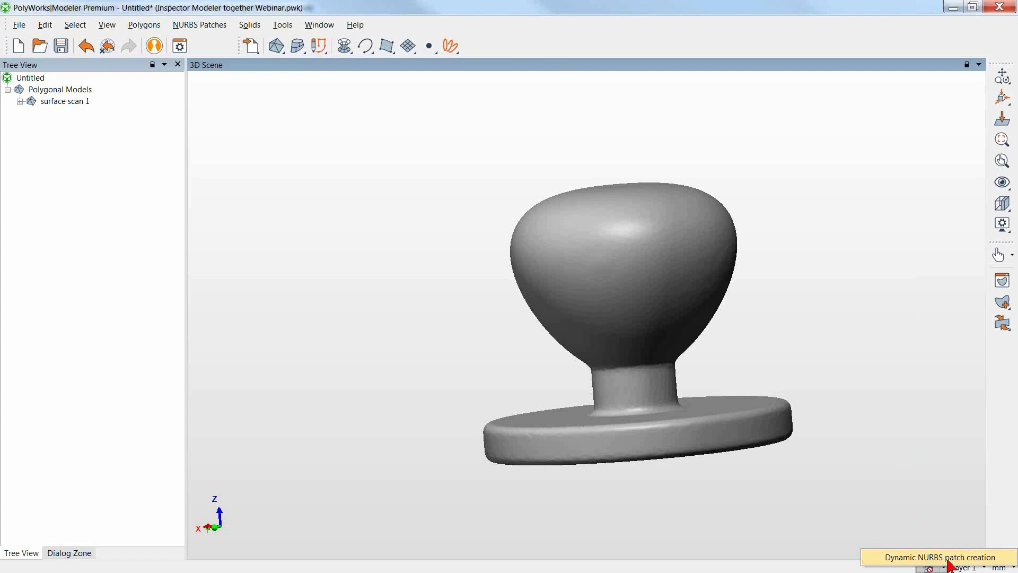
click(948, 558)
middle_drag(865, 482, 822, 426)
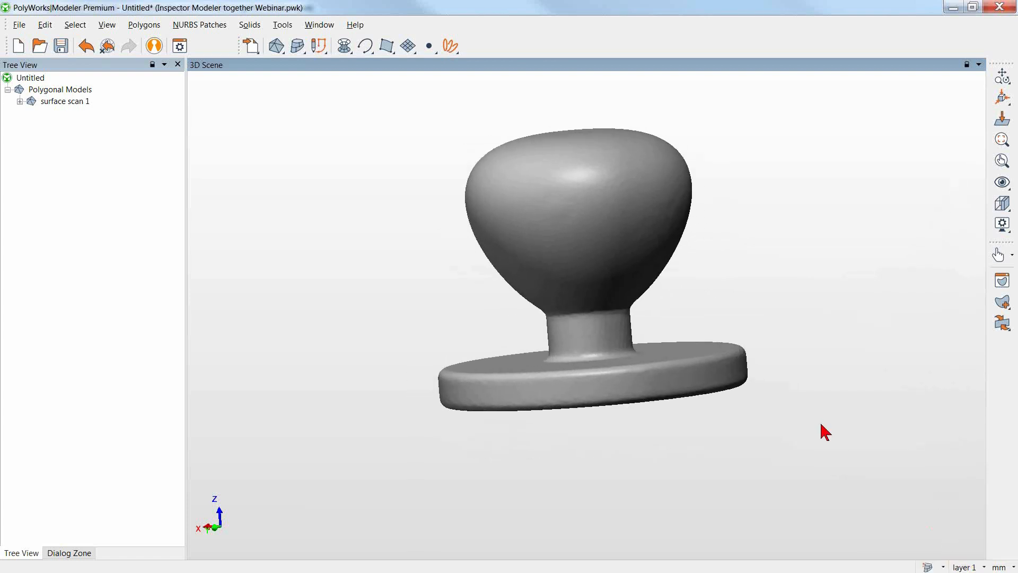
Create constant-radius fillet tangent curves, tracked from one point, on the base's upper and lower edges and both ends of the neck.
click(367, 51)
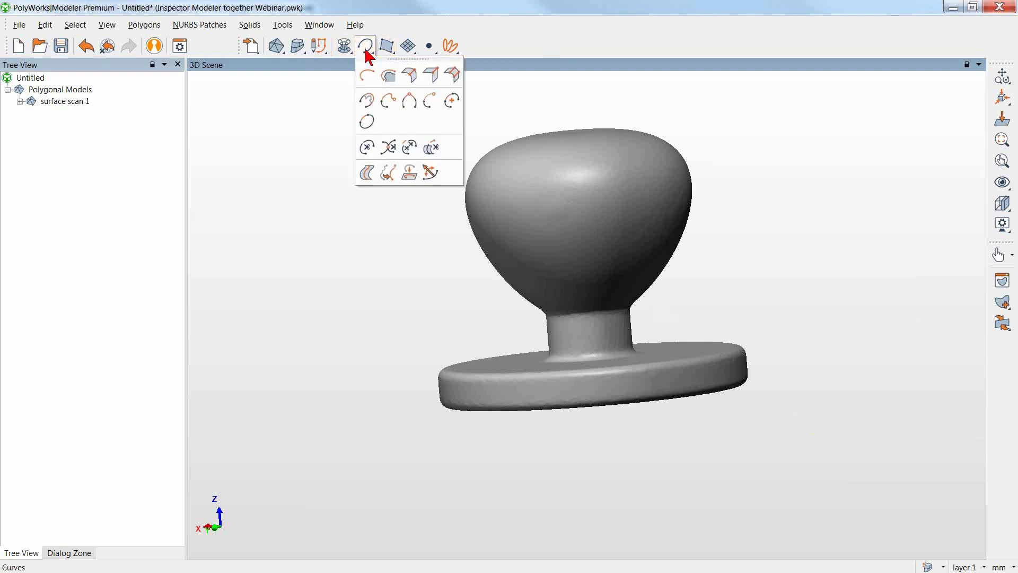
click(452, 76)
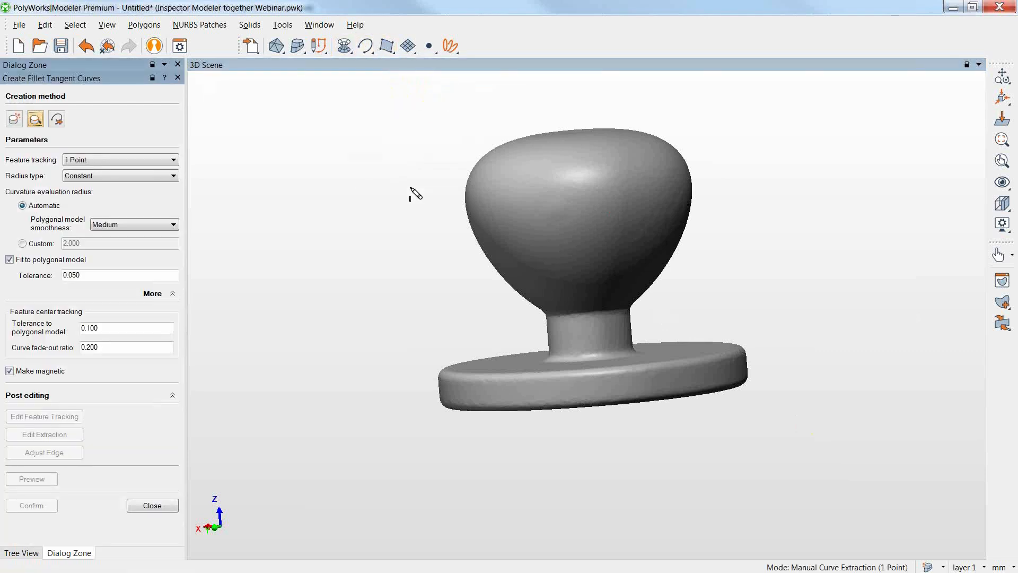
click(489, 377)
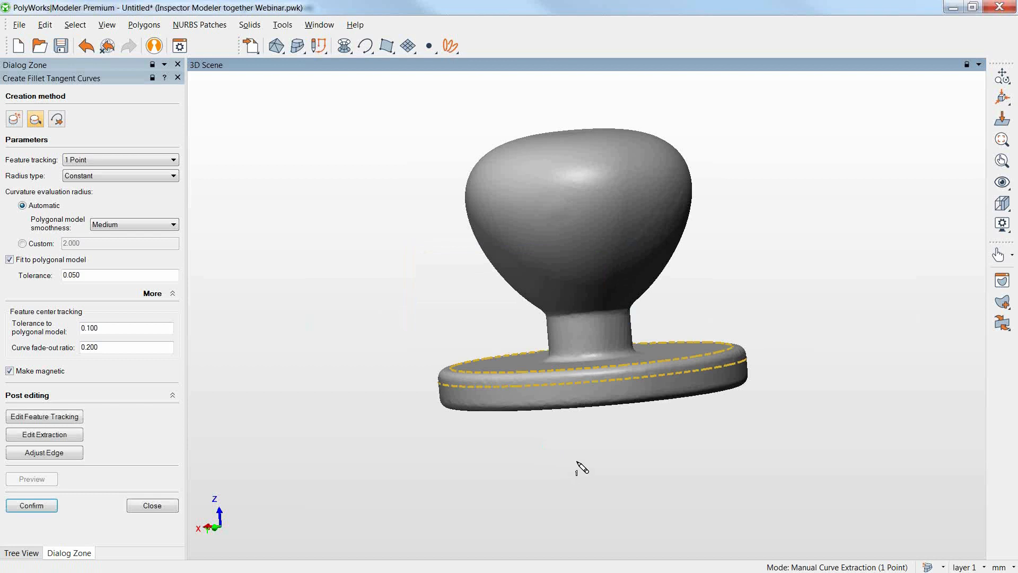
click(621, 401)
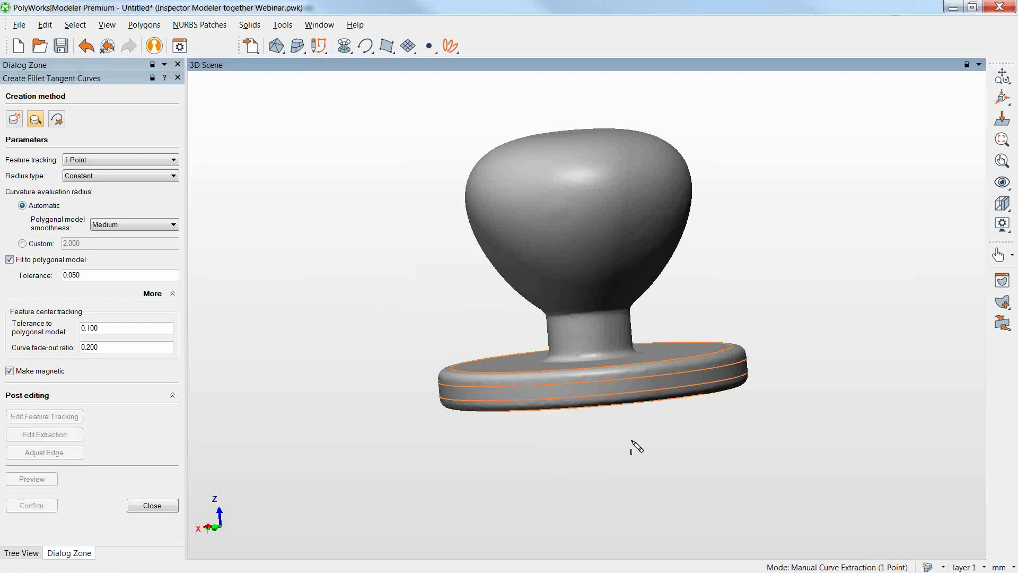
click(627, 359)
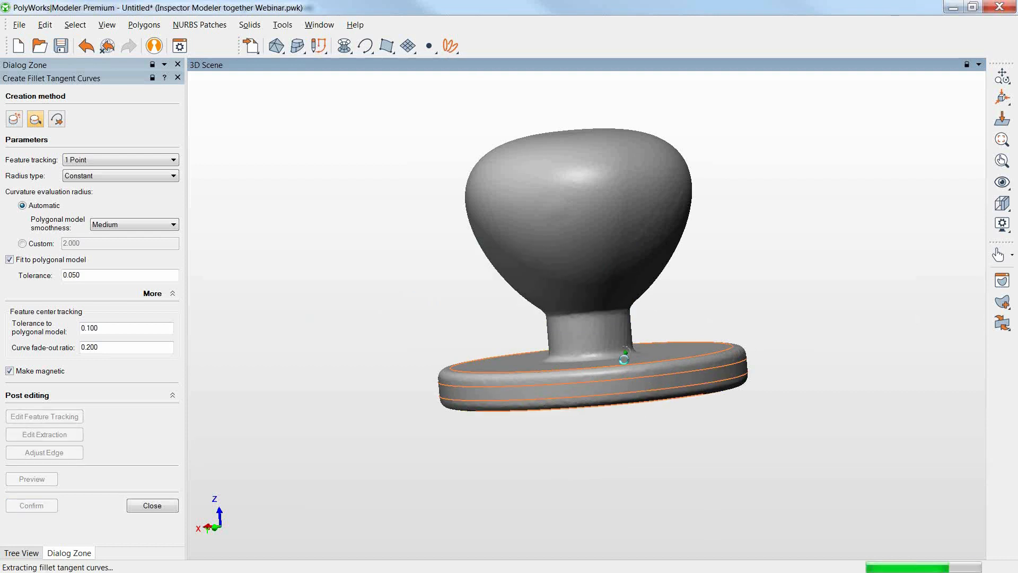
click(602, 309)
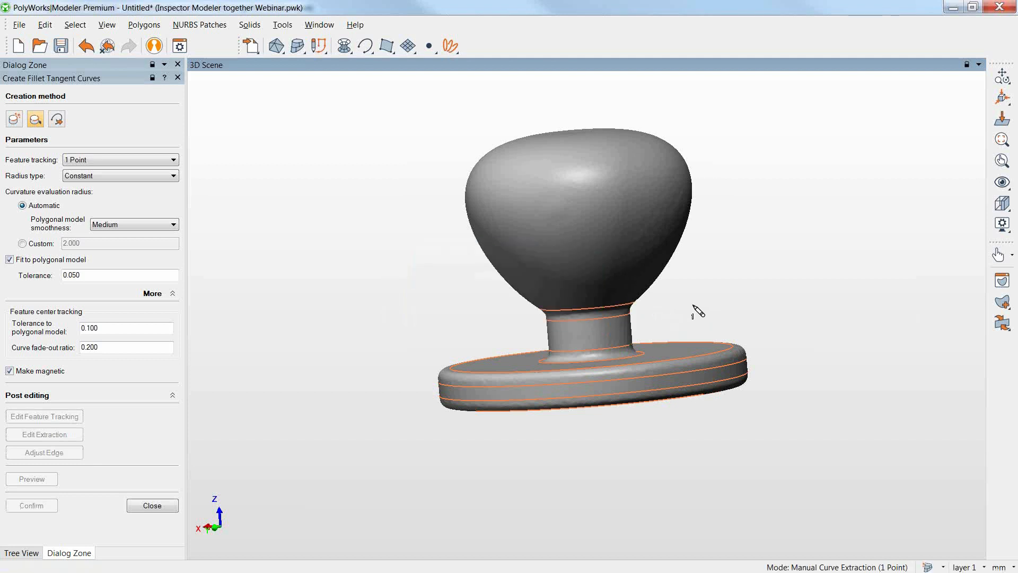
click(168, 505)
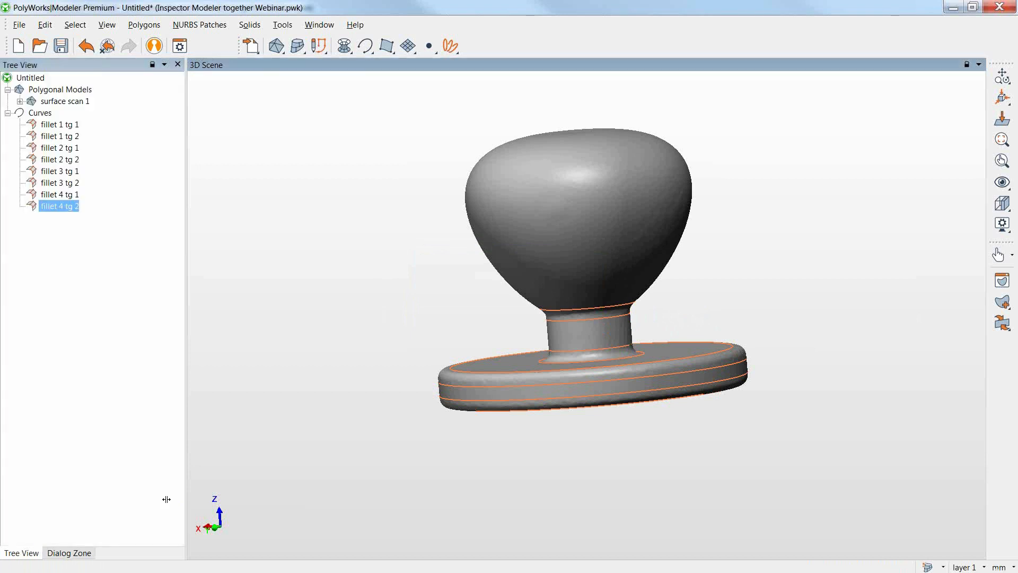
From the front view, create two horizontal section curves through the knob head with the anchored-line method, one near its upper shoulder and one lower down.
mouse_move(217, 524)
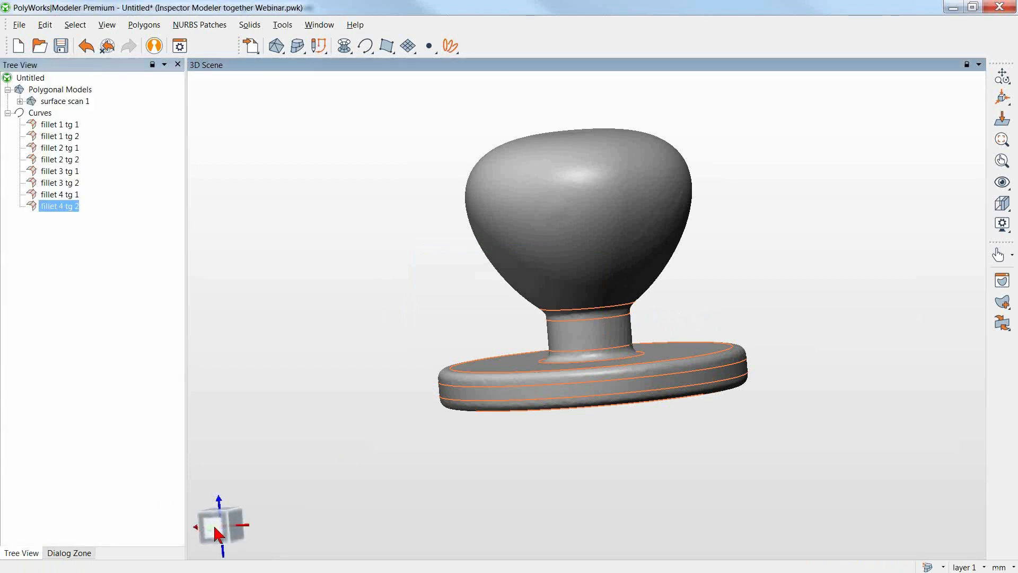
click(212, 524)
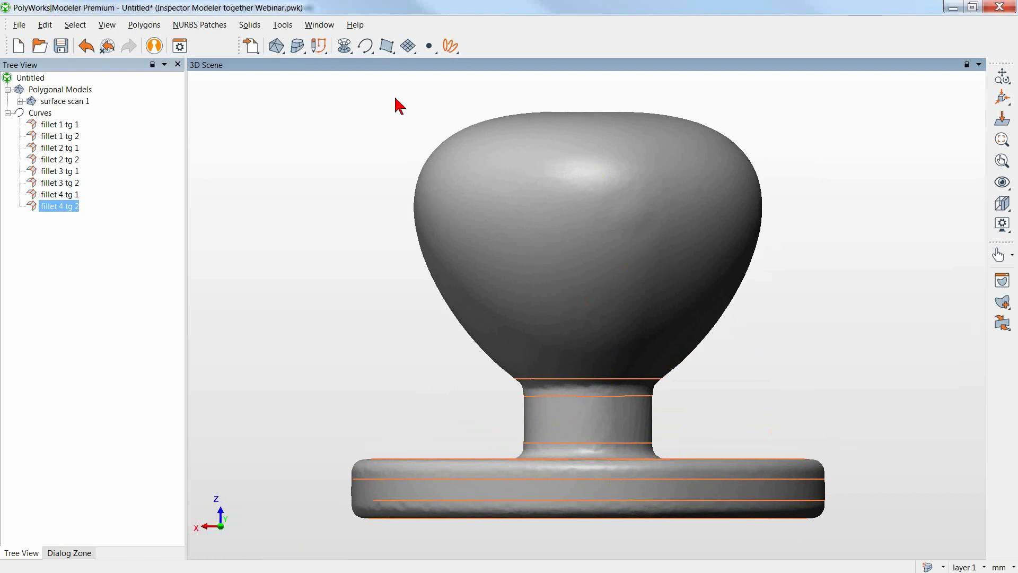
click(365, 47)
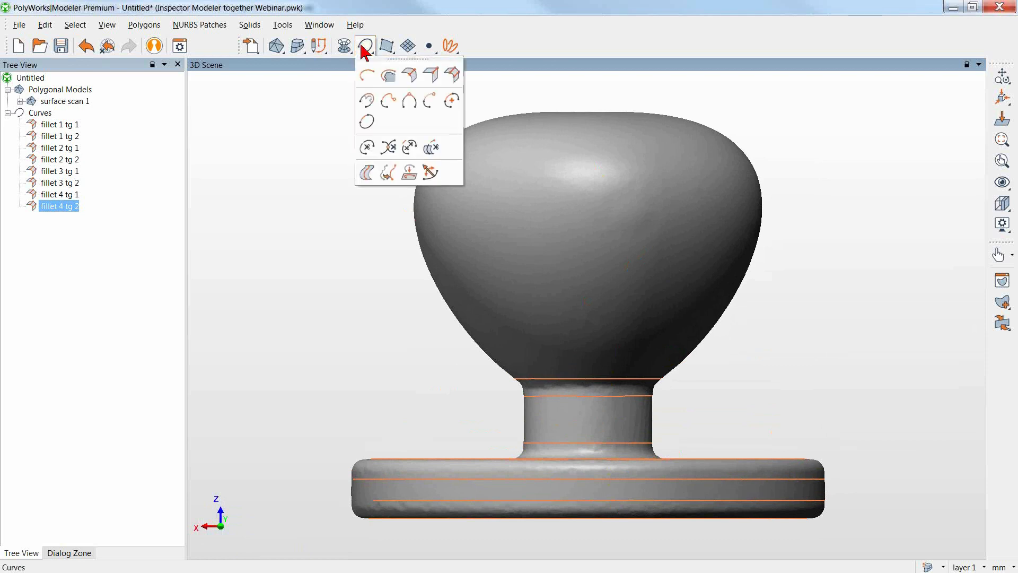
click(367, 75)
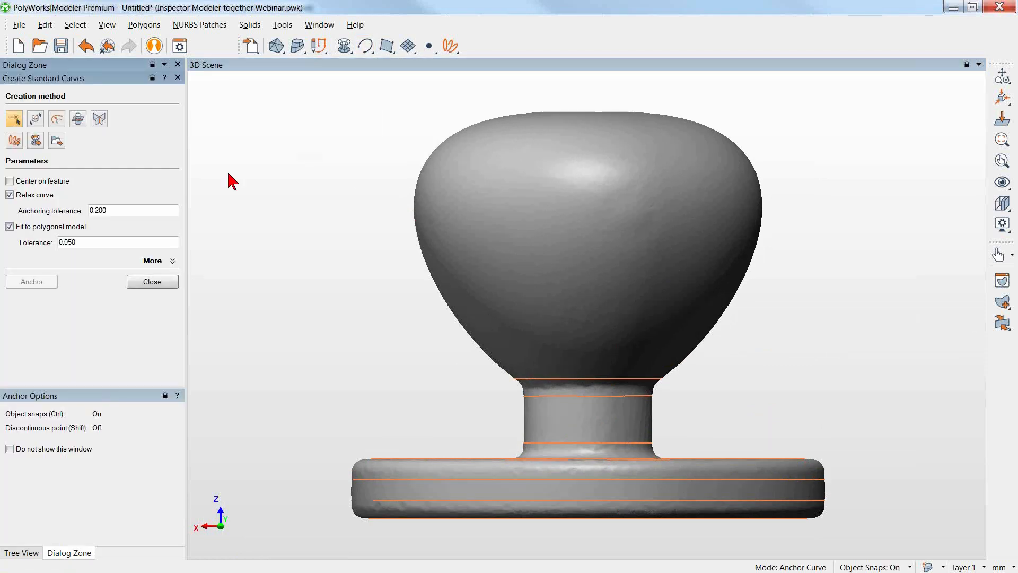
click(35, 120)
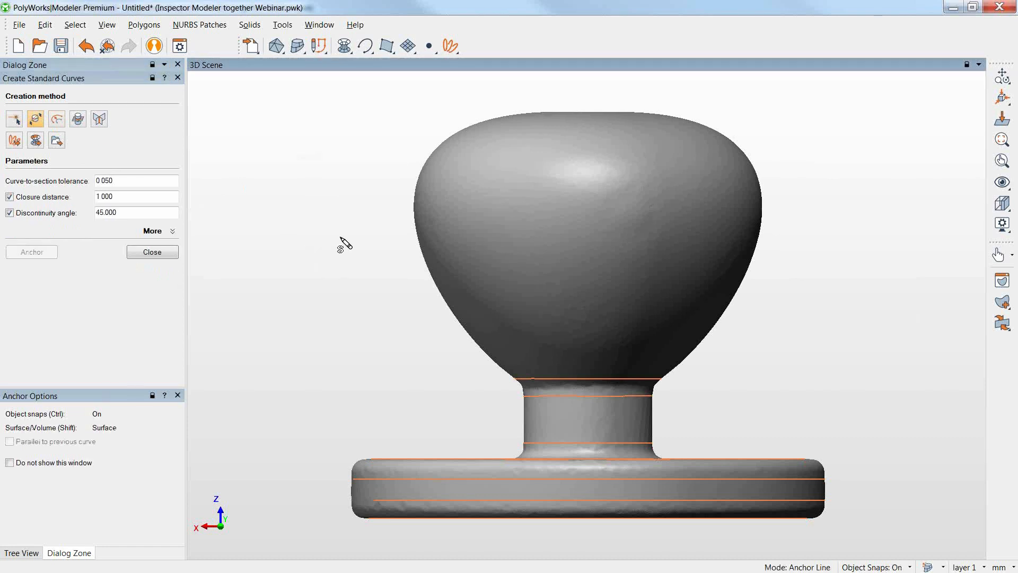
click(398, 154)
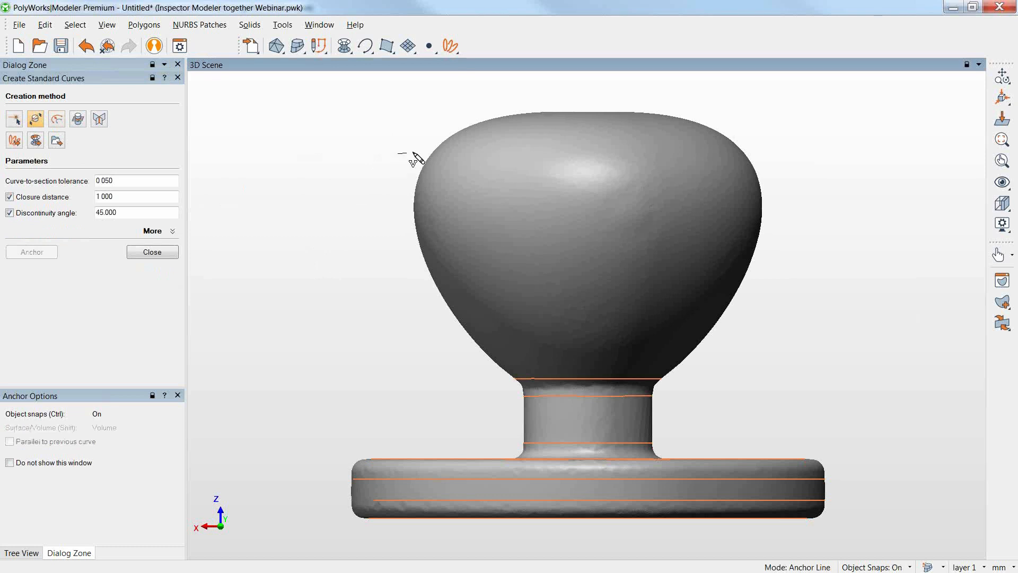
click(794, 155)
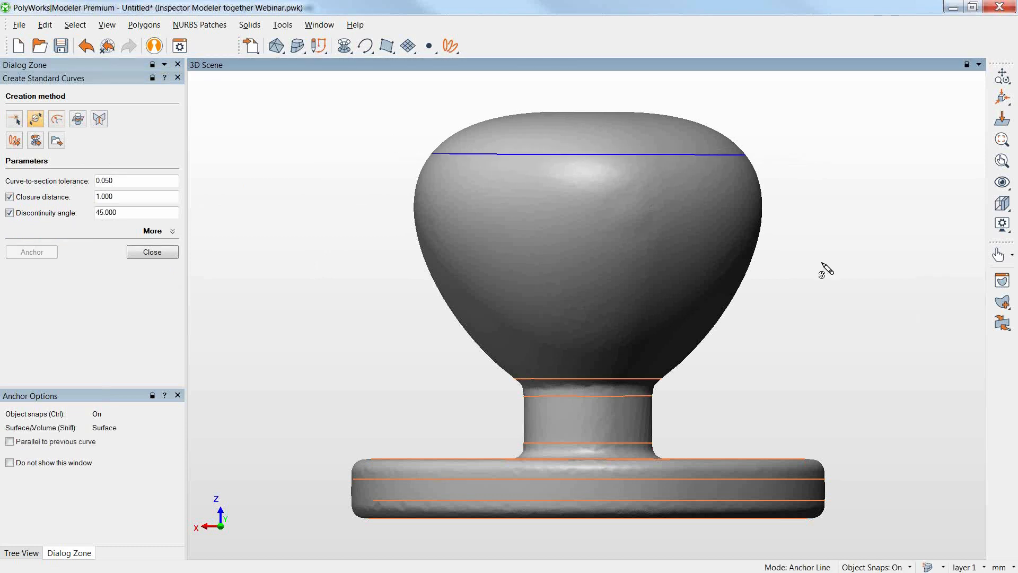
click(796, 276)
click(392, 277)
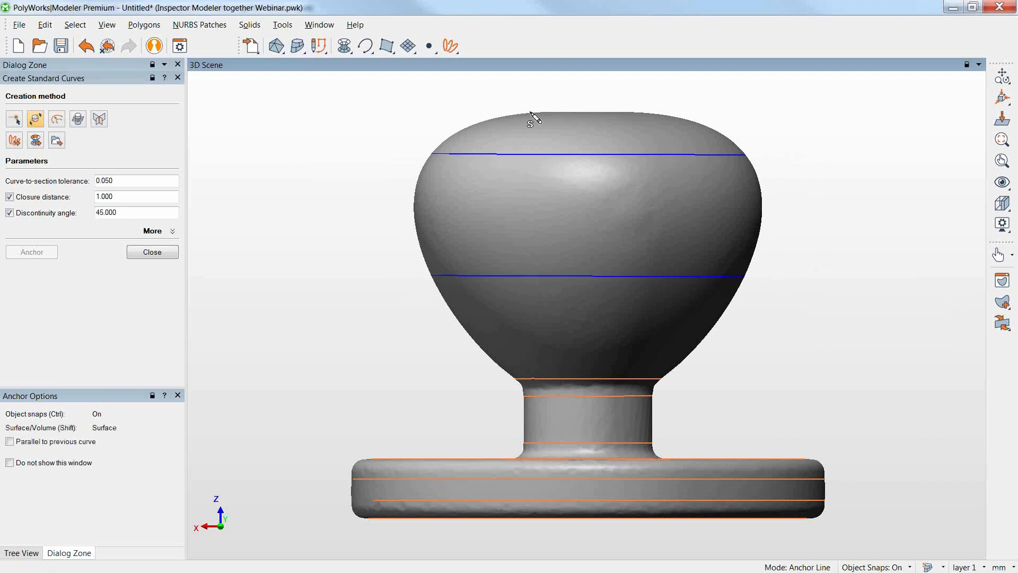
Add a third horizontal section curve just below the top of the knob head, discarding a misplaced first anchor.
click(493, 113)
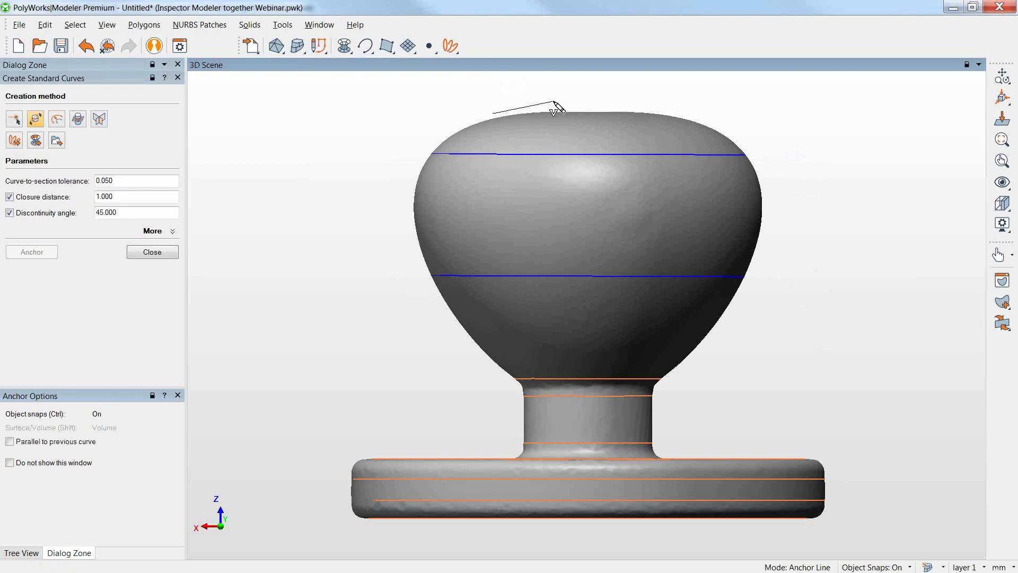
key(ctrl+z)
click(471, 121)
click(727, 123)
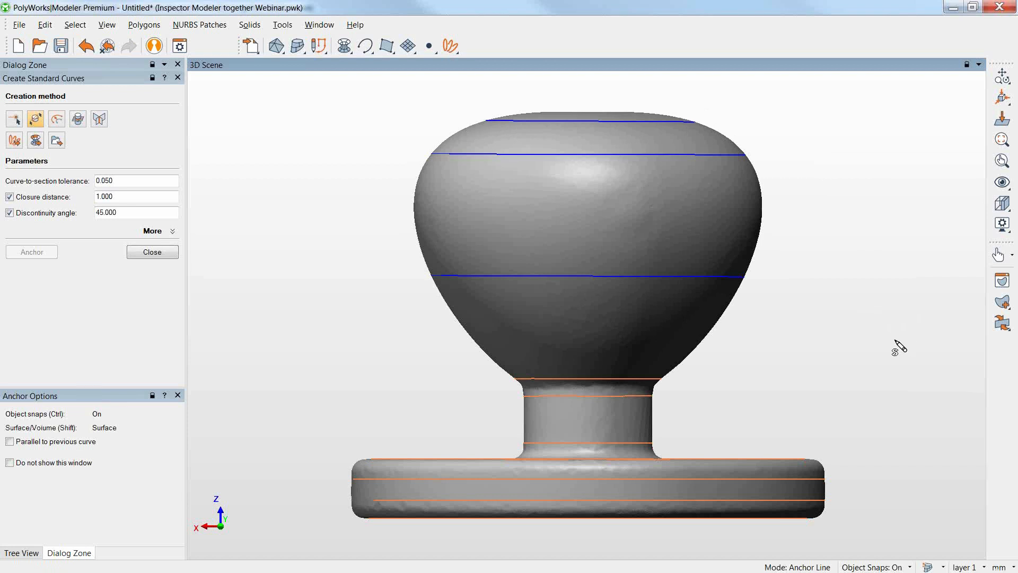
Create two vertical section curves through the centre of the whole knob, one from the front and one from the side view, and finish curve creation.
click(584, 80)
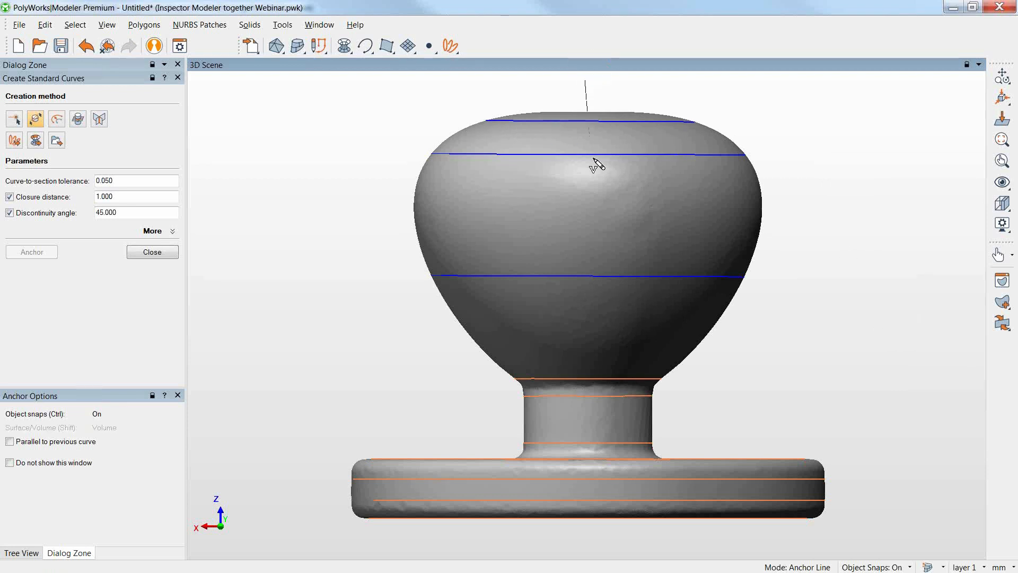
click(588, 540)
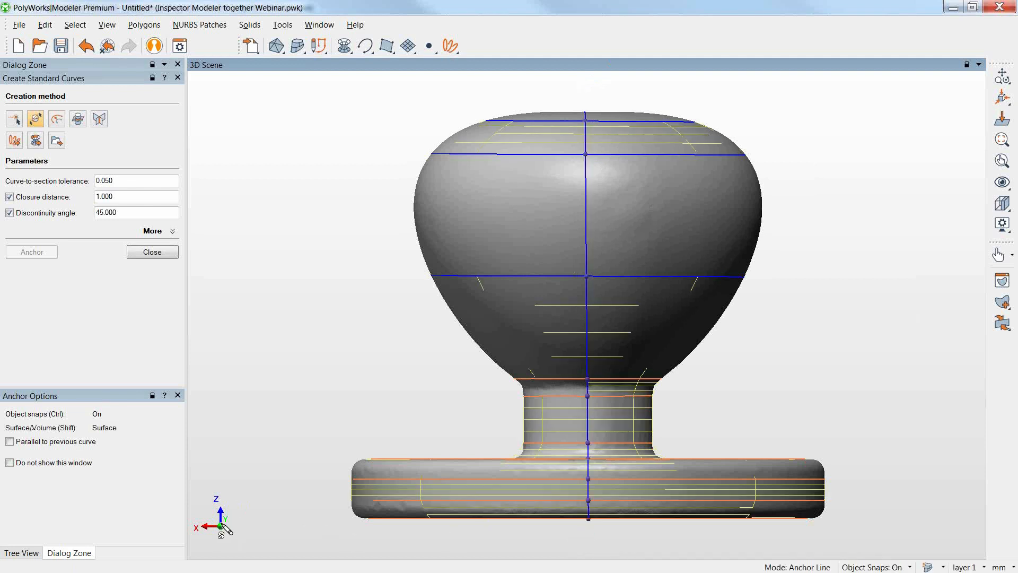
key(space)
click(246, 526)
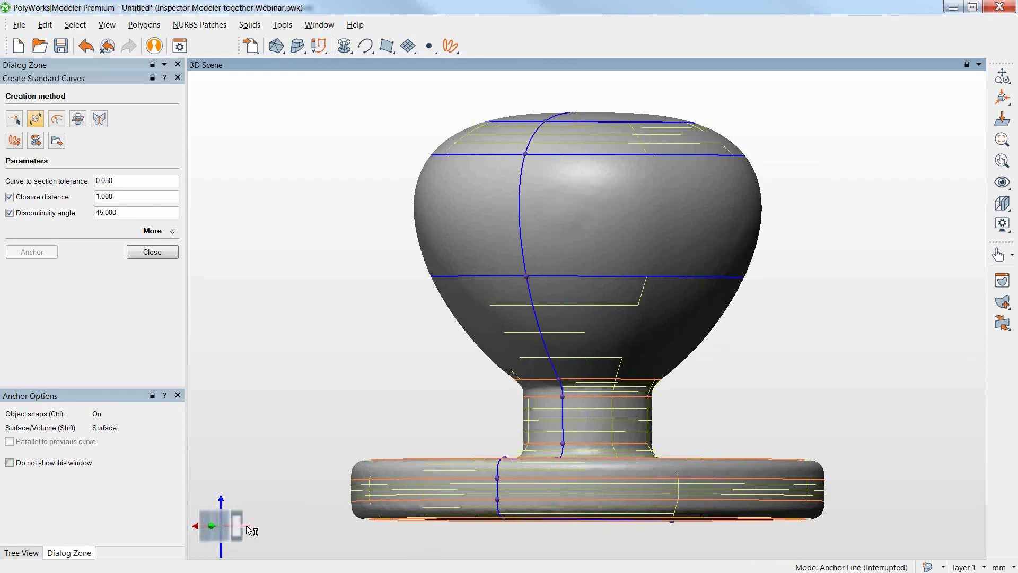
key(space)
click(586, 87)
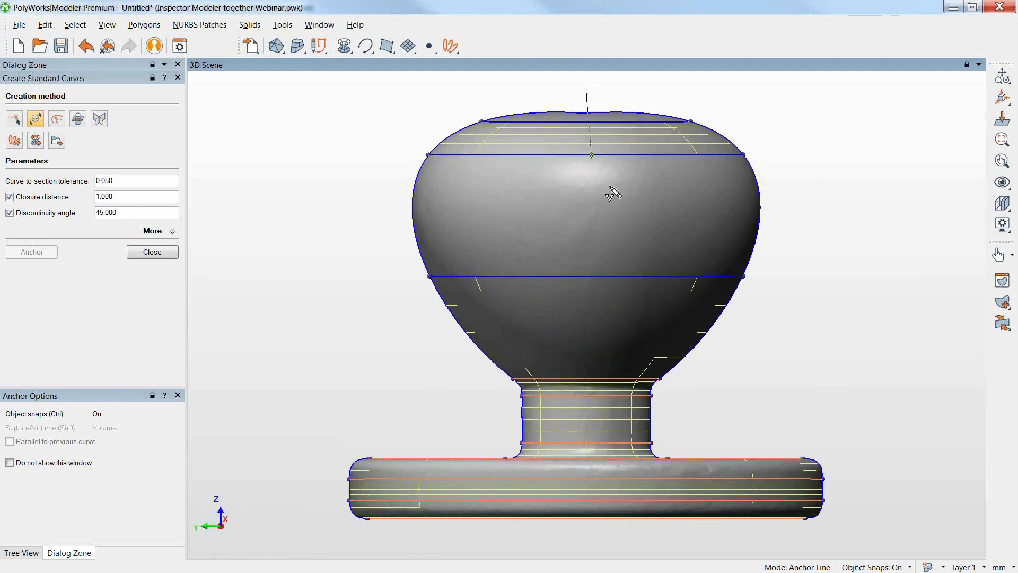
click(586, 540)
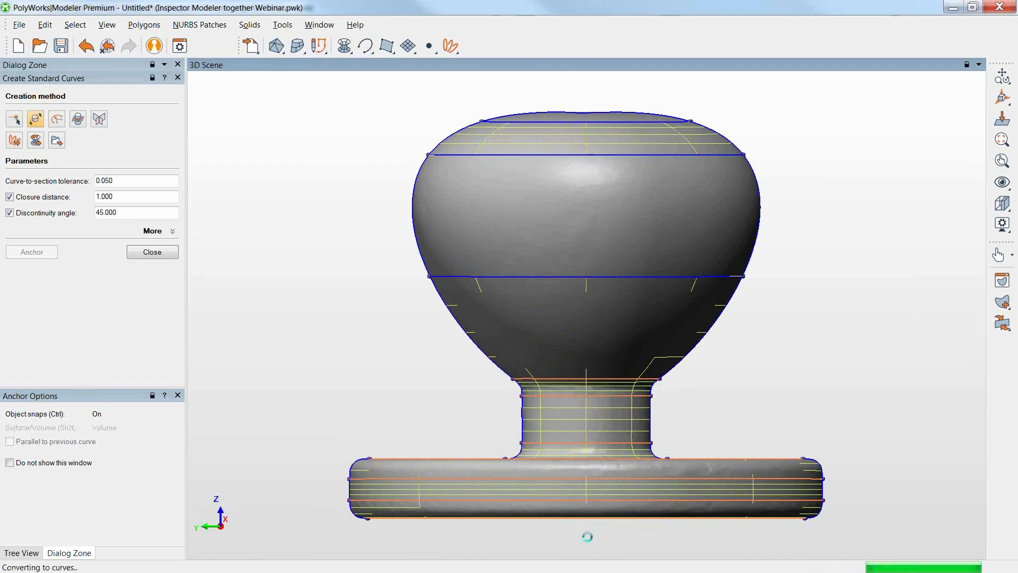
drag(836, 293, 850, 406)
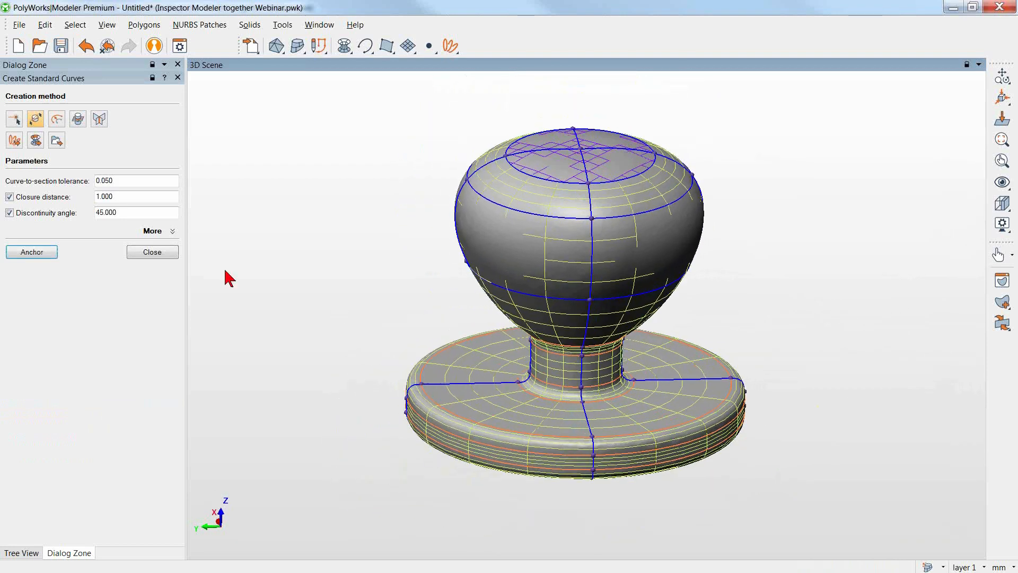
click(152, 252)
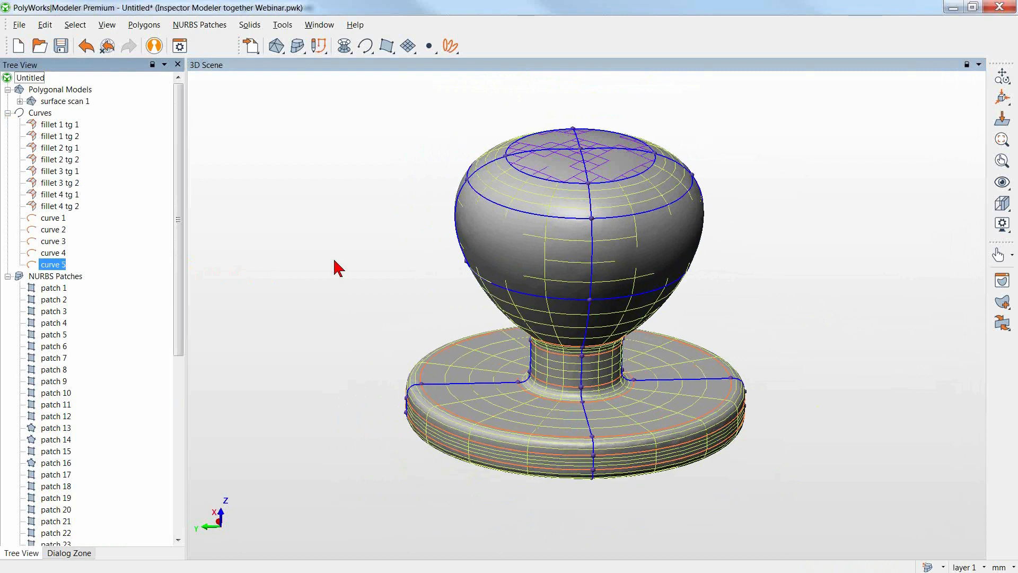
Fit all the NURBS patches of the curve network to the polygonal model.
click(296, 47)
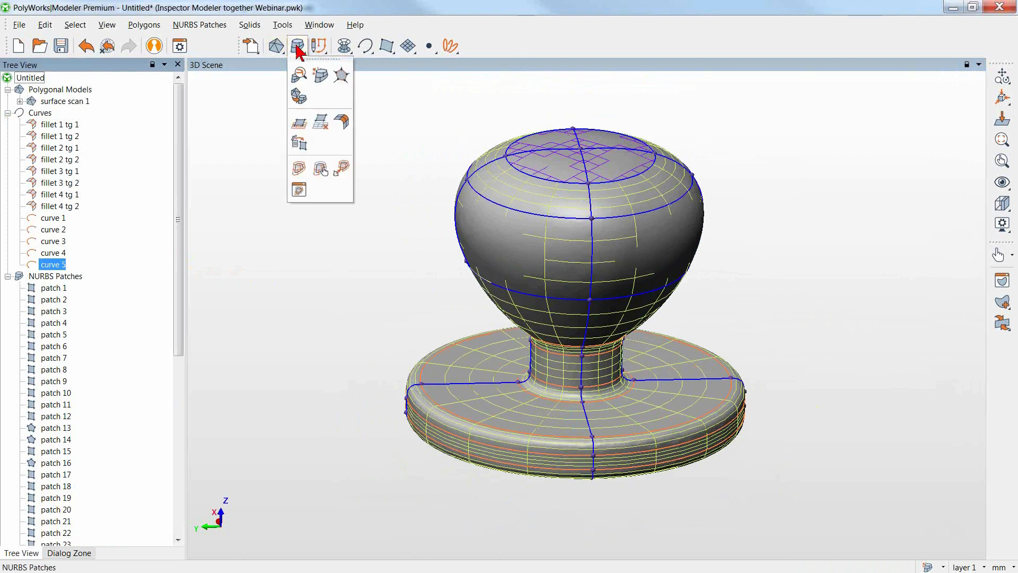
click(298, 169)
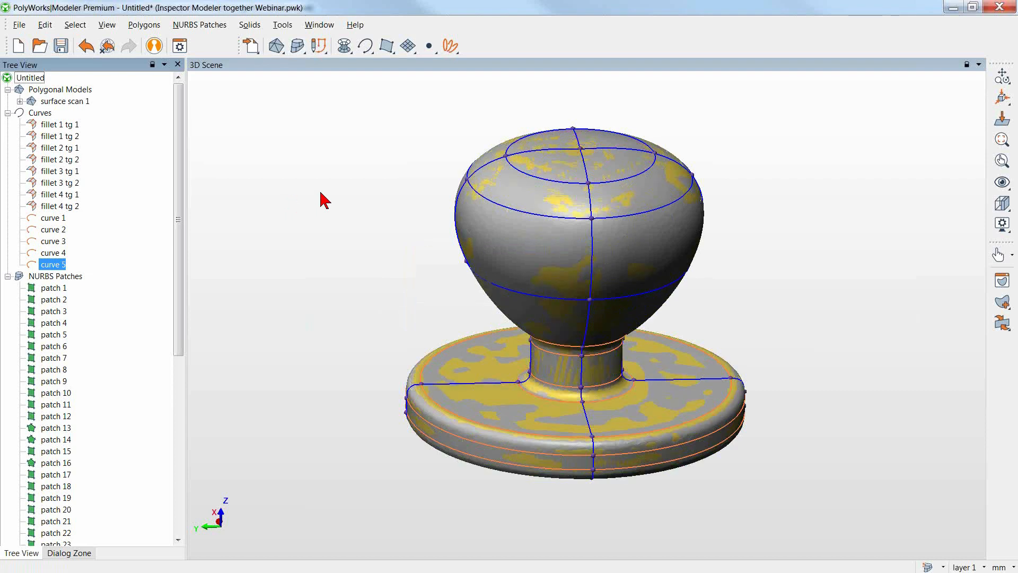
mouse_move(331, 263)
middle_down()
mouse_move(335, 279)
mouse_move(335, 254)
middle_up()
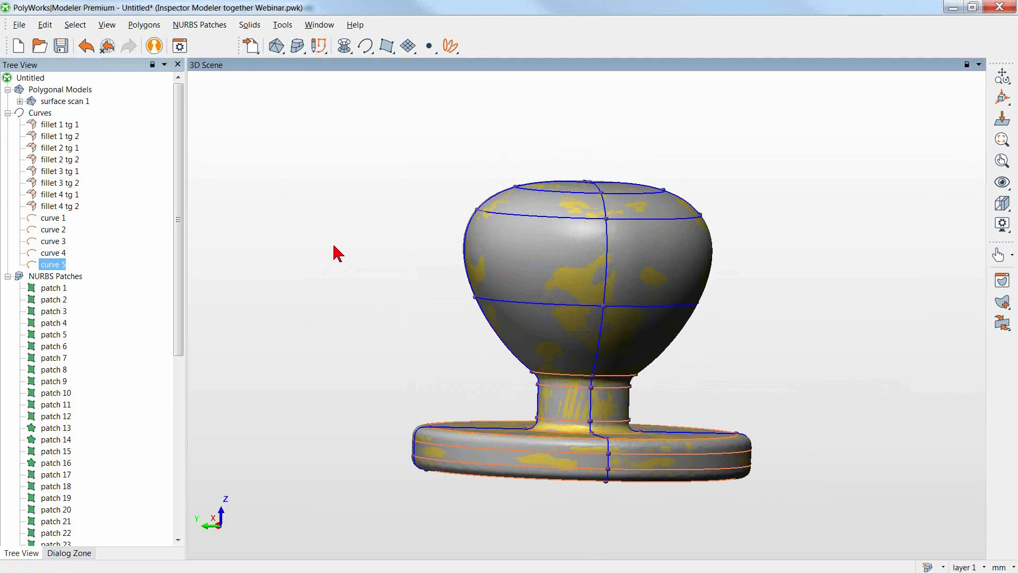
Set the NURBS patches' static display color mode to Fitting Errors.
click(1000, 204)
click(906, 403)
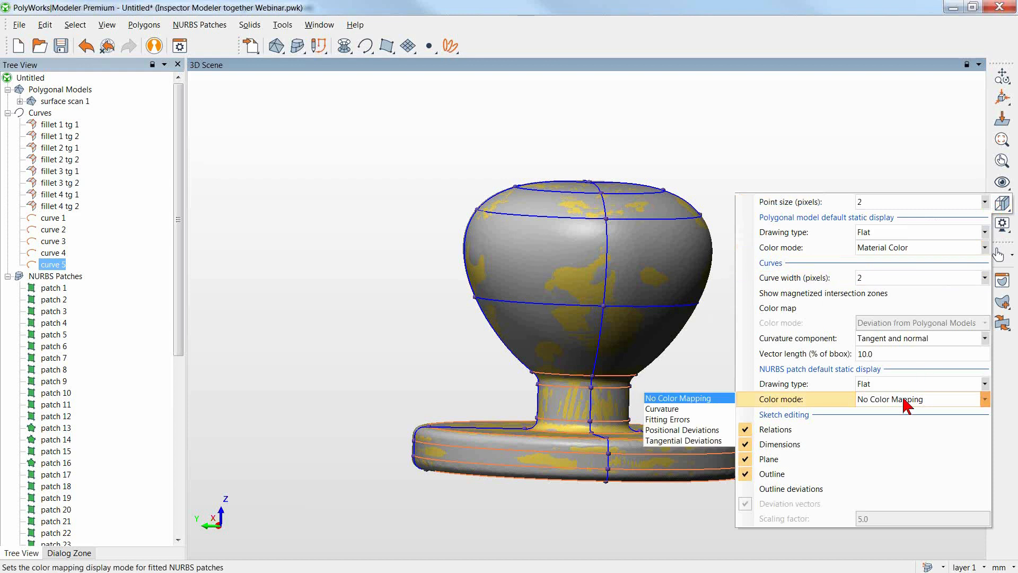
click(723, 420)
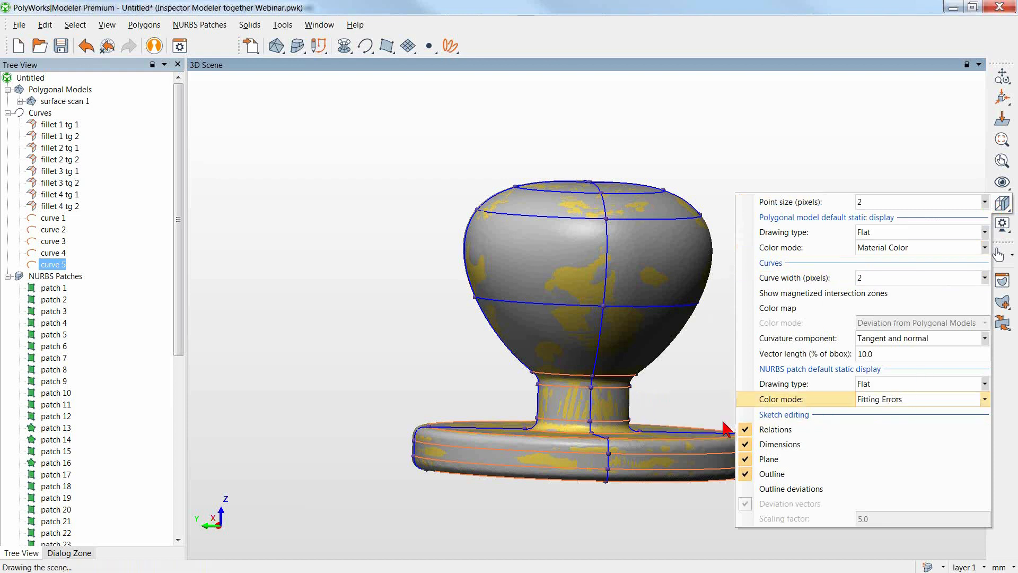
drag(727, 303, 730, 293)
middle_drag(731, 293, 681, 287)
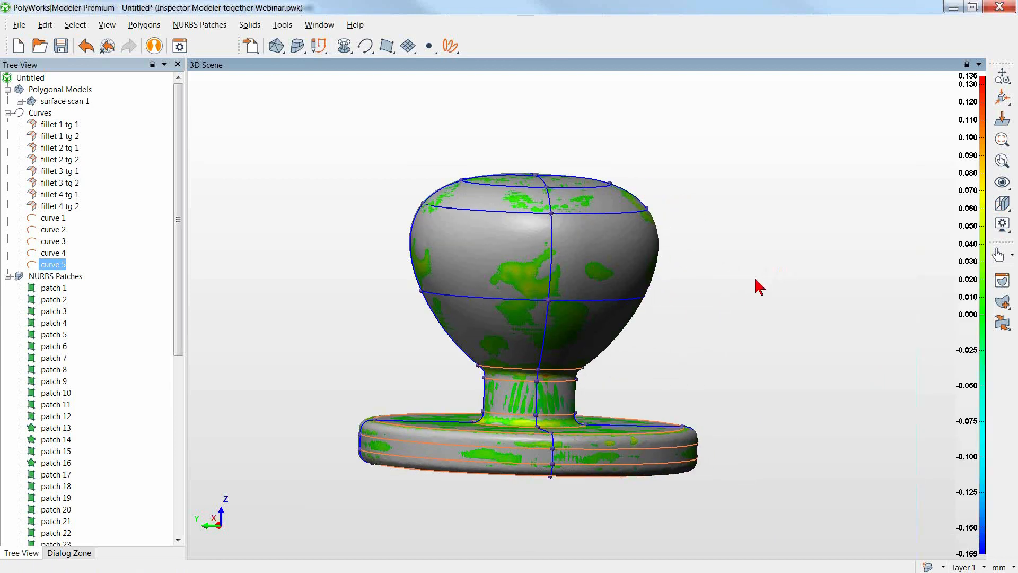
Hide the surface scan 1 polygonal model and examine the fitting-error colors of the patches around the knob.
middle_click(69, 98)
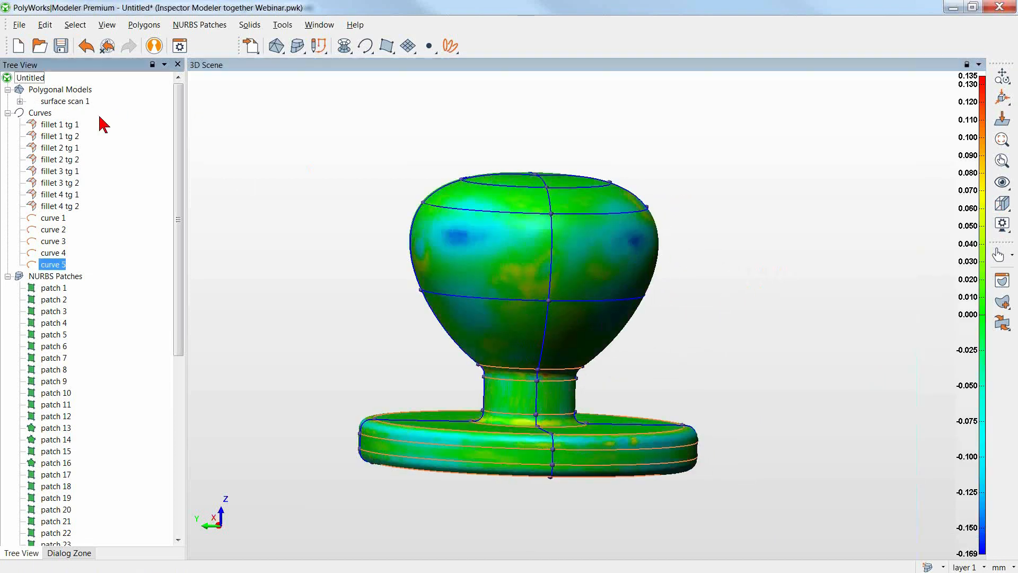
drag(340, 210, 319, 220)
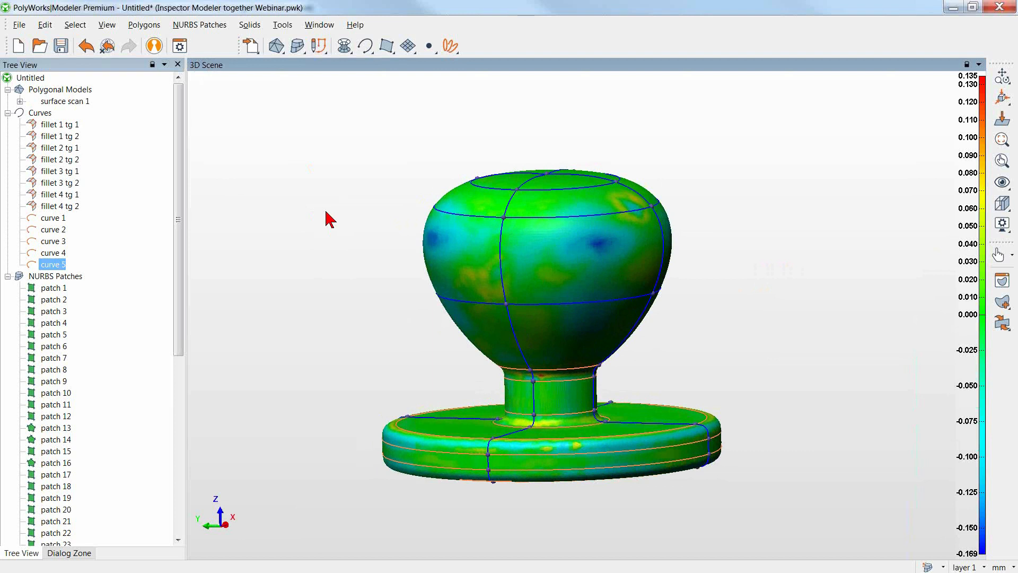
drag(348, 220, 343, 233)
middle_drag(343, 233, 369, 241)
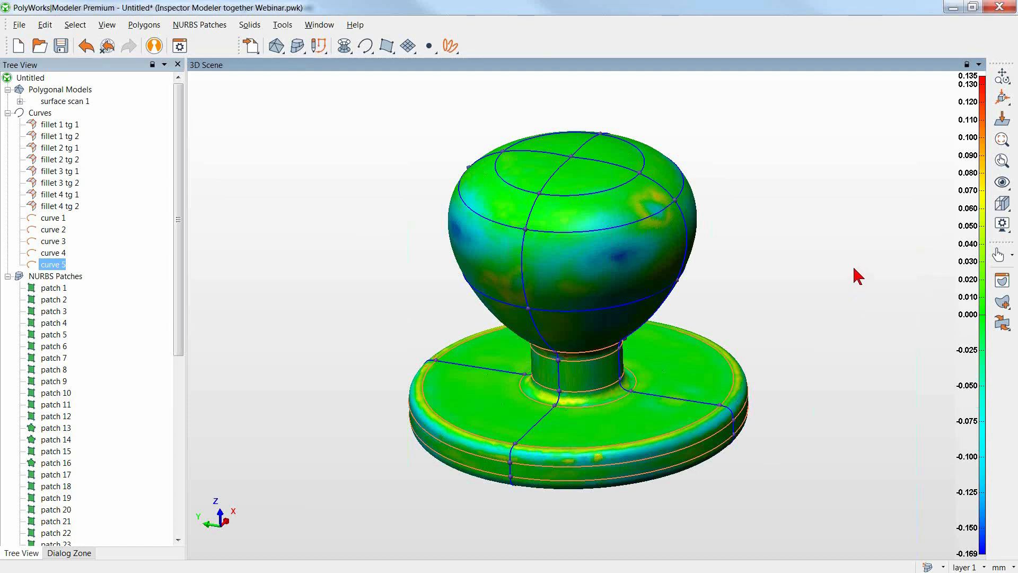
middle_drag(859, 307, 849, 288)
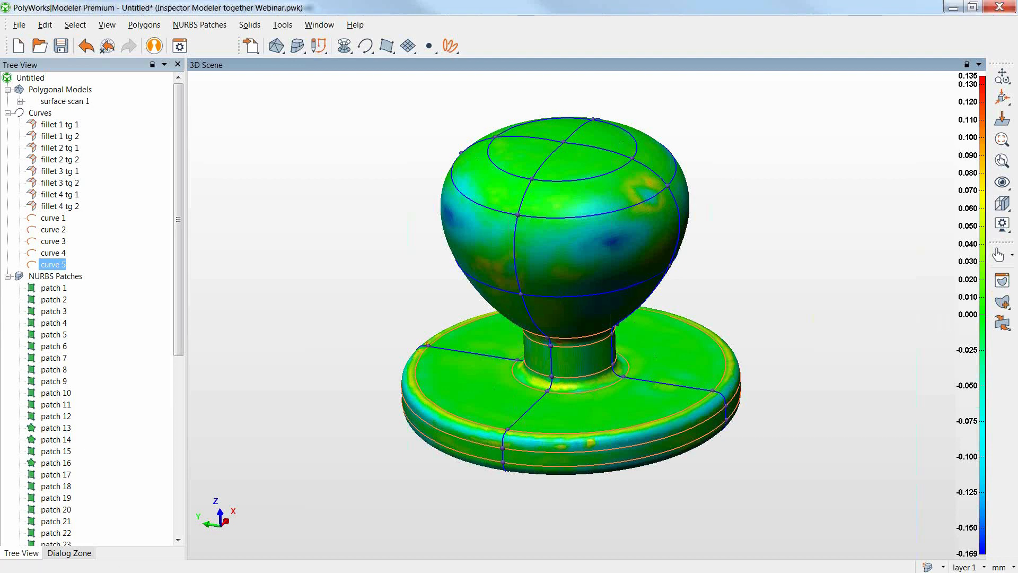
Switch to PolyWorks|Inspector and transfer circle 1, circle 2, plane 1 and cross-section c-s 1 (Y=0) to Modeler, accepting the 0.050 primitive-to-curve conversion tolerance.
key(alt+Tab)
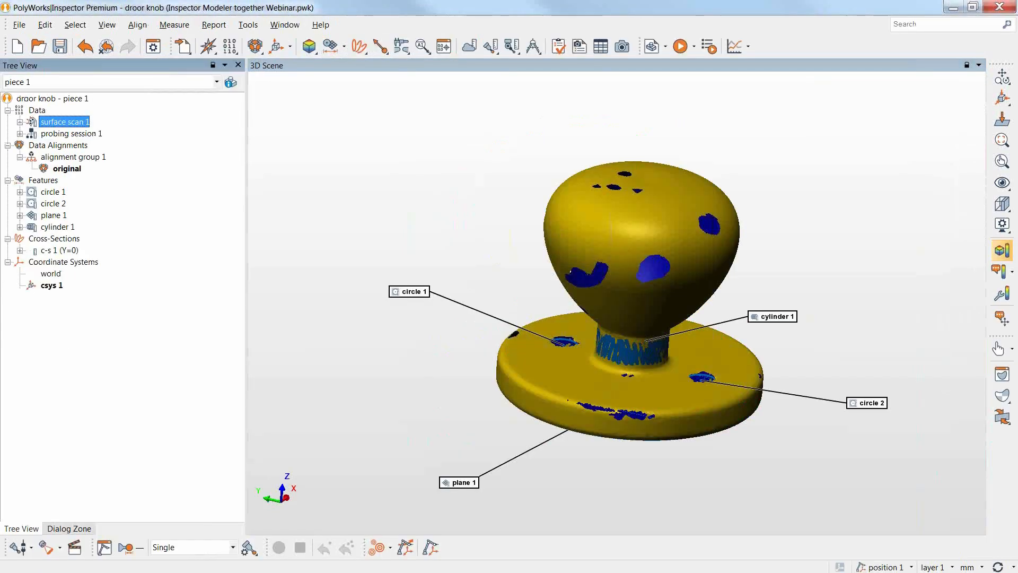
middle_drag(733, 193, 709, 177)
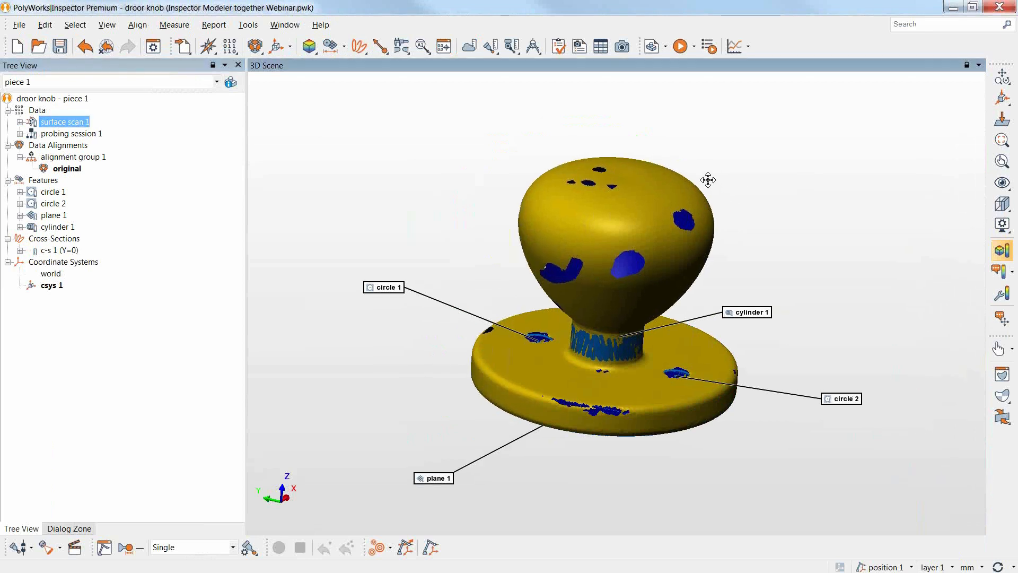
drag(577, 195, 549, 197)
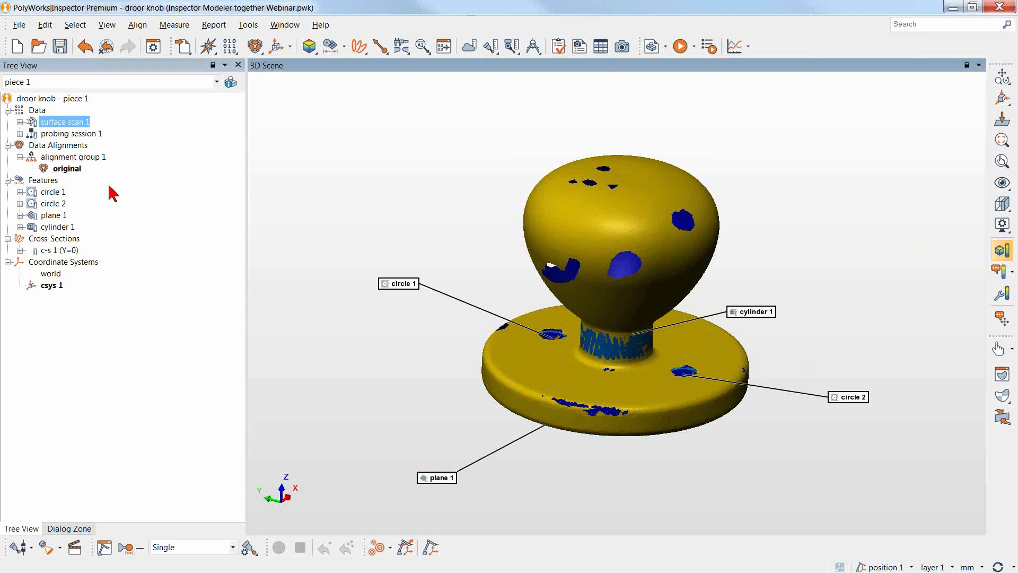
click(62, 193)
shift+click(62, 204)
shift+click(63, 216)
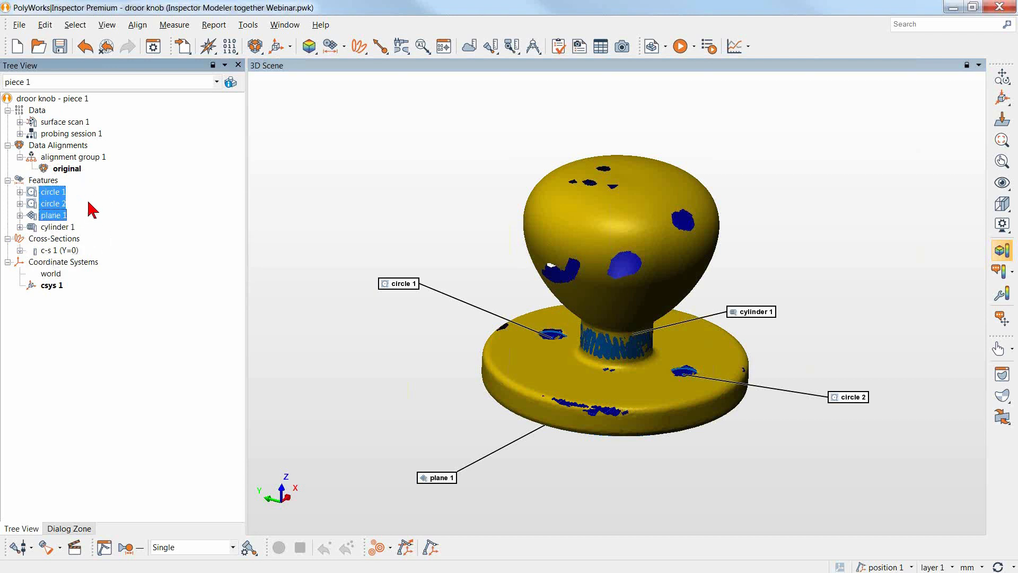
ctrl+click(51, 251)
right_click(52, 206)
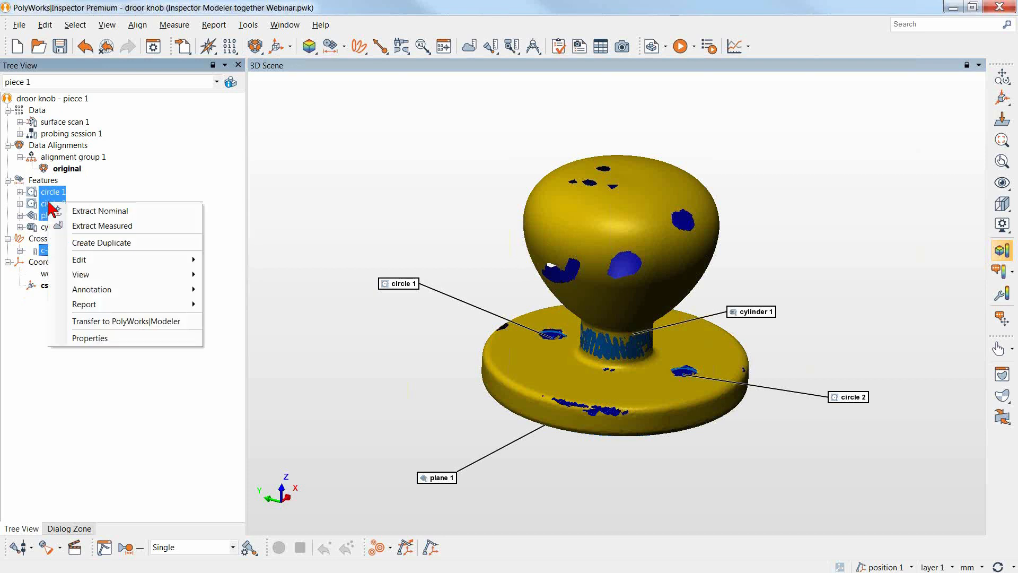
click(119, 322)
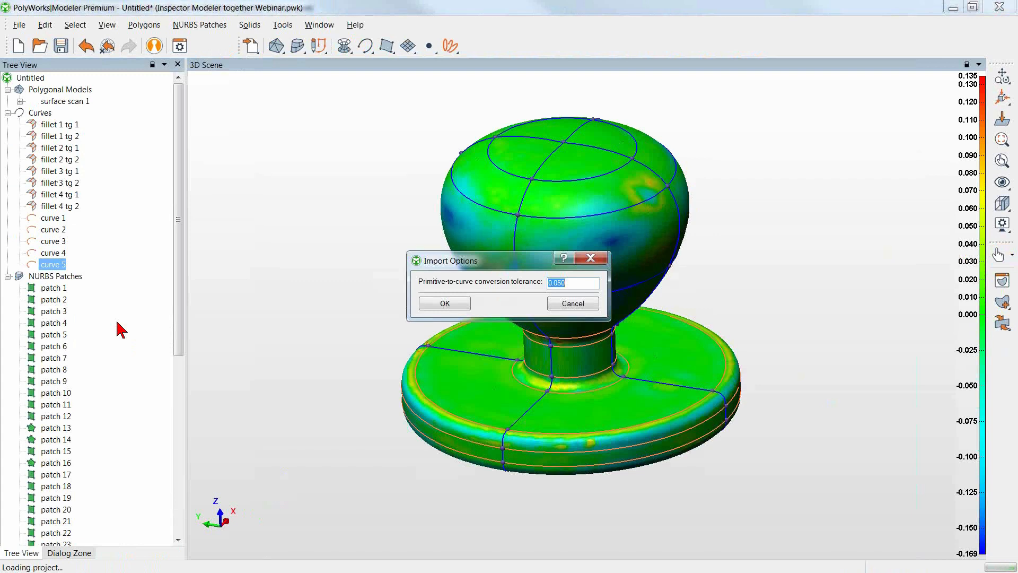
click(444, 303)
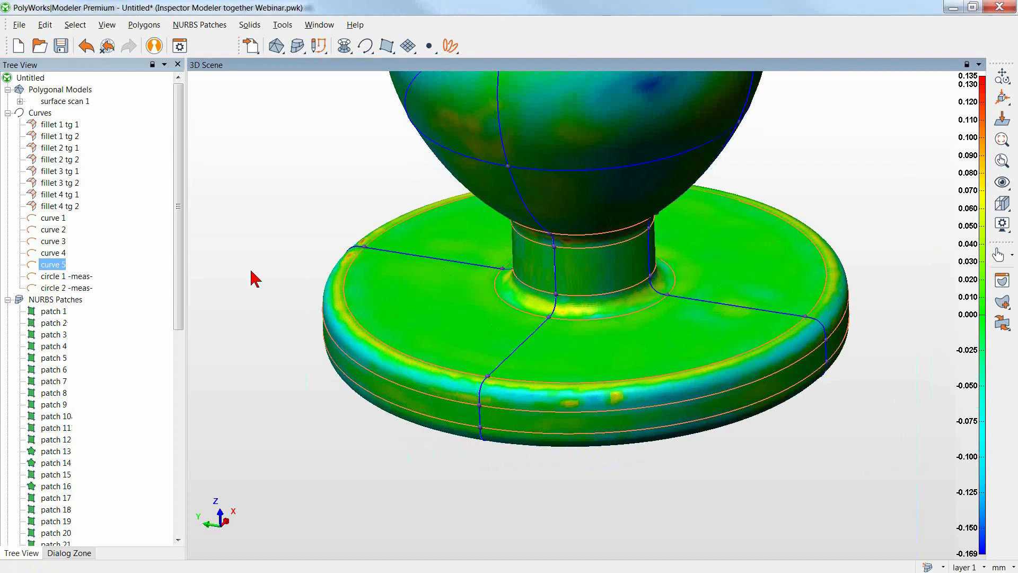
Hide the NURBS patches temporarily to examine the transferred circles and the curve network on the knob's base.
click(90, 277)
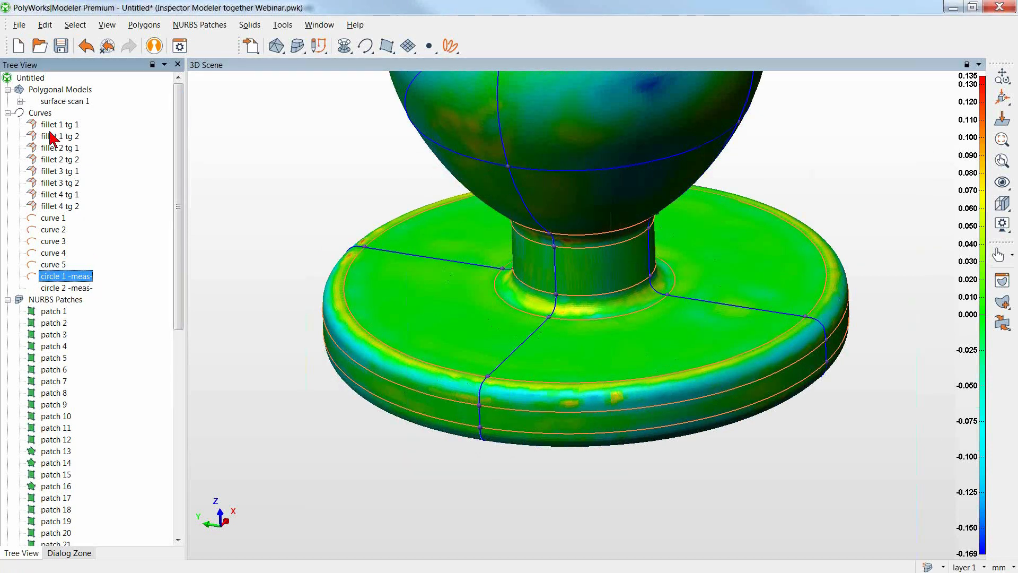
middle_click(43, 112)
middle_click(42, 112)
middle_click(40, 297)
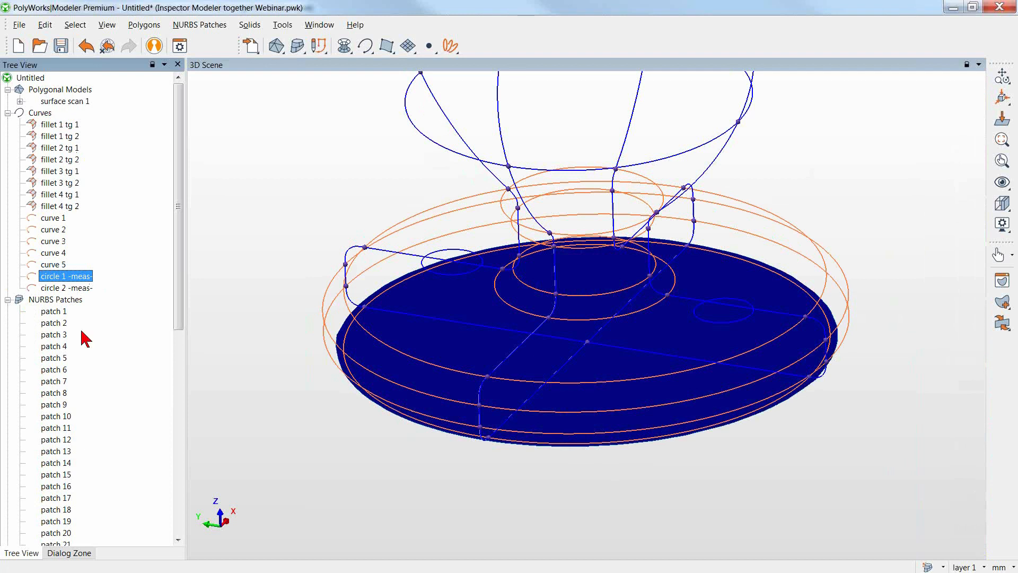
middle_drag(243, 251, 248, 259)
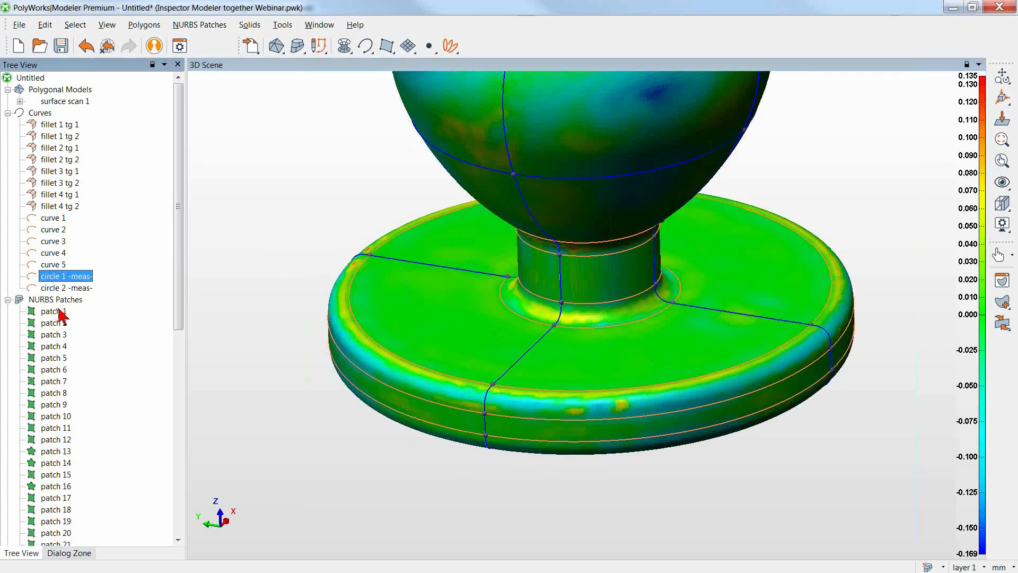
Select all the NURBS patches and create a NURBS model from them.
right_click(60, 300)
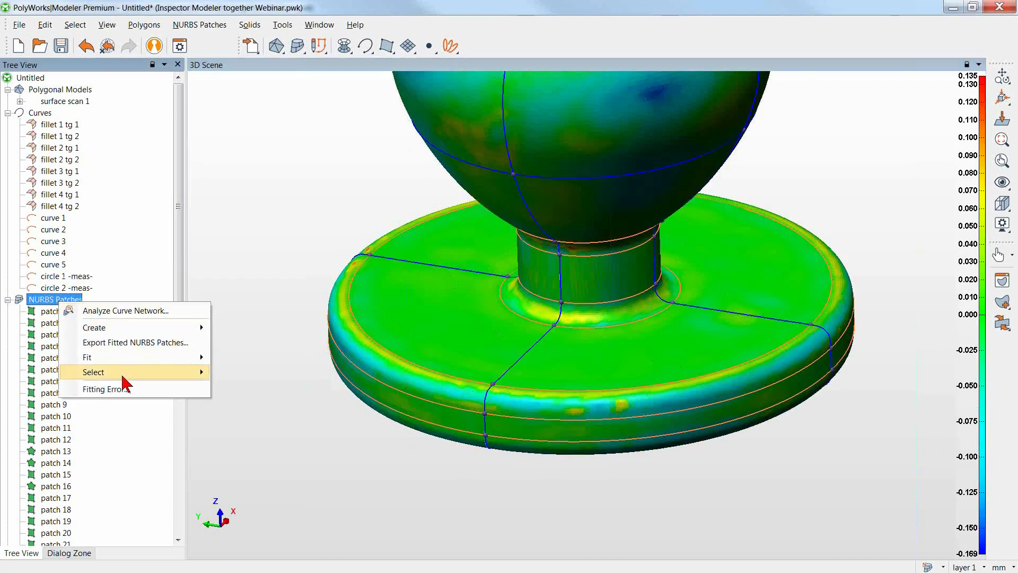
mouse_move(125, 373)
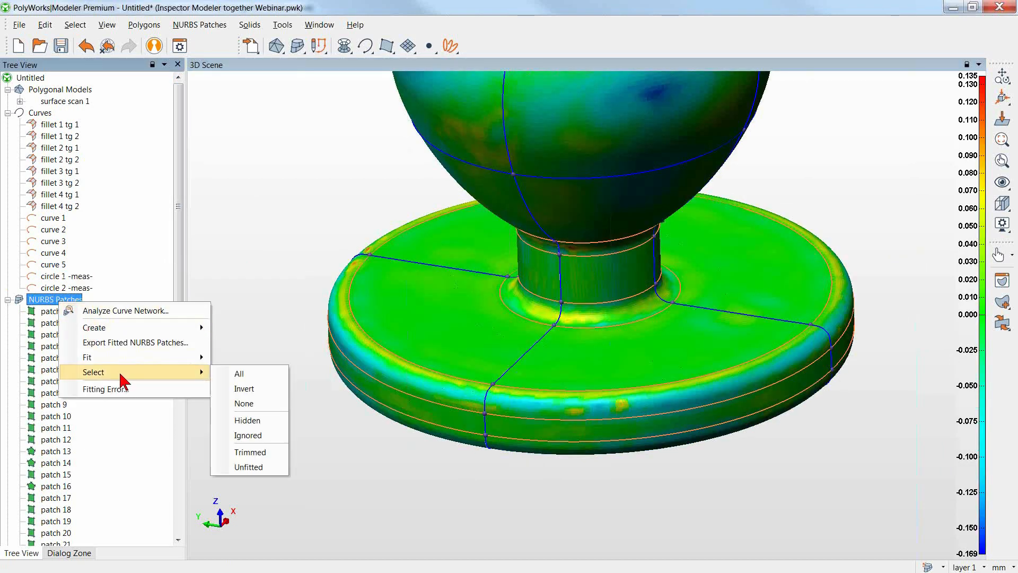
click(275, 381)
middle_drag(293, 218, 323, 287)
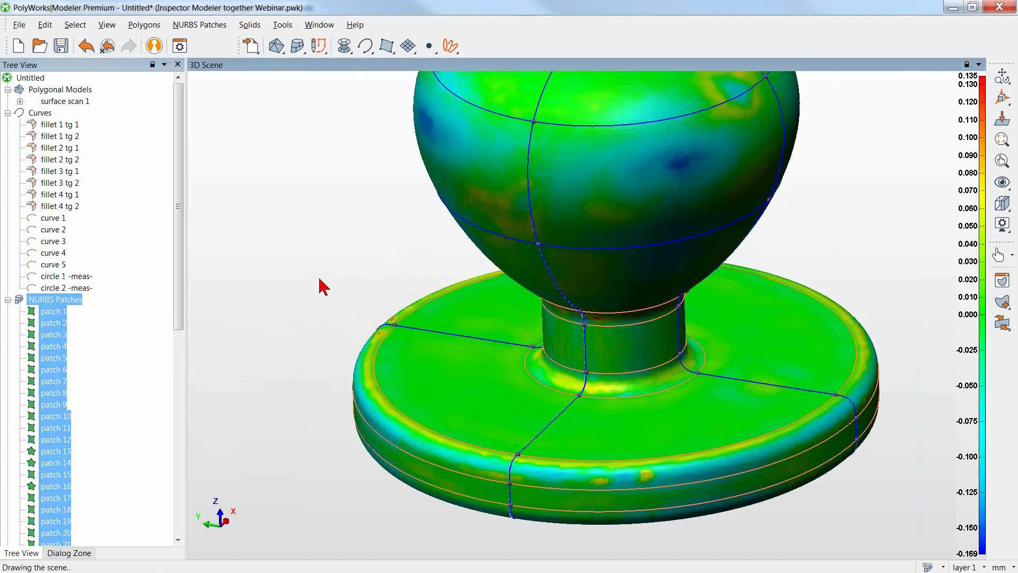
click(344, 46)
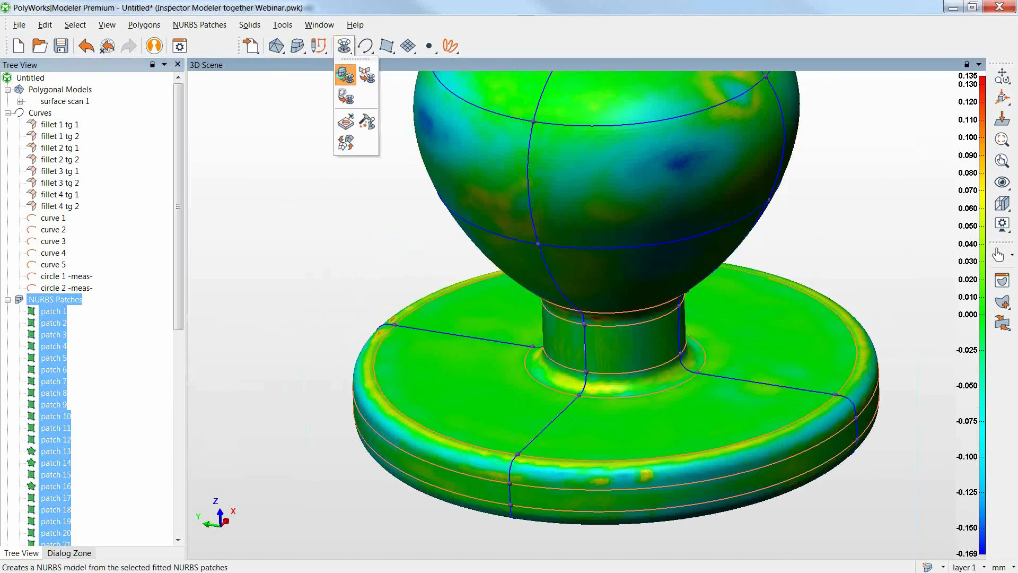
click(346, 73)
right_drag(312, 225, 308, 328)
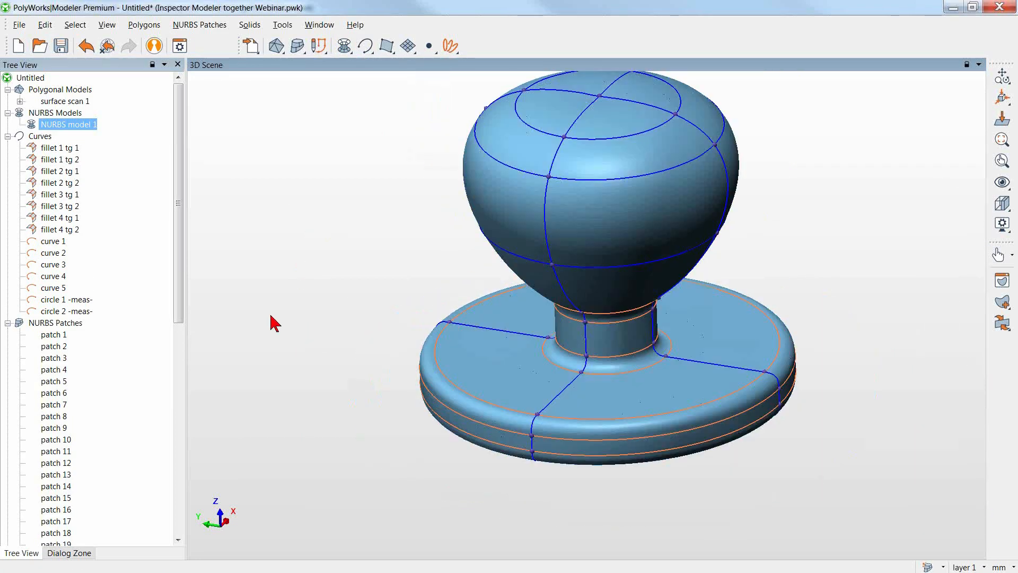
Preview a curve-based hole cut in NURBS model 1 with circle 1 and circle 2 at a 15 mm extrusion distance.
click(68, 301)
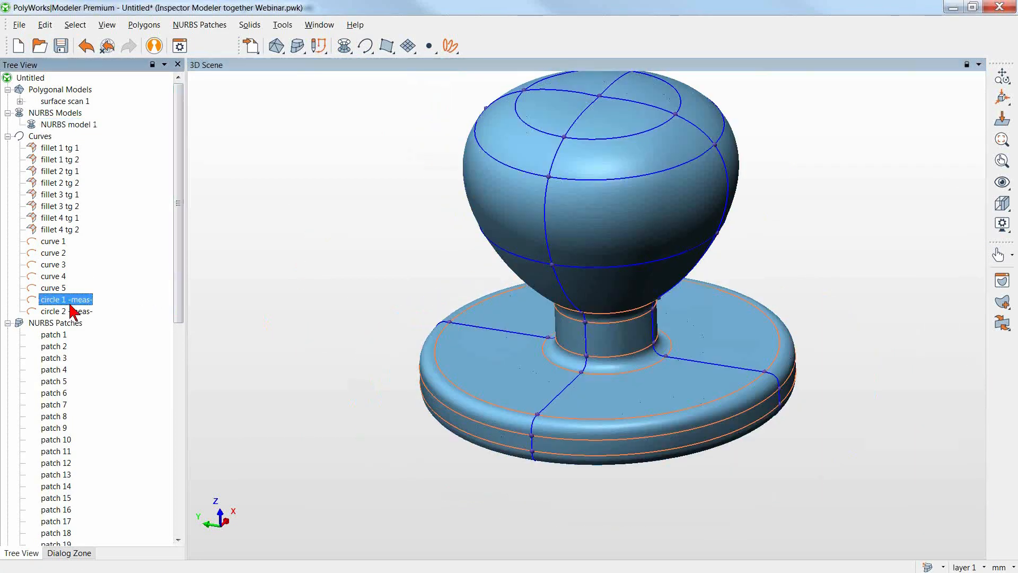
ctrl+click(71, 312)
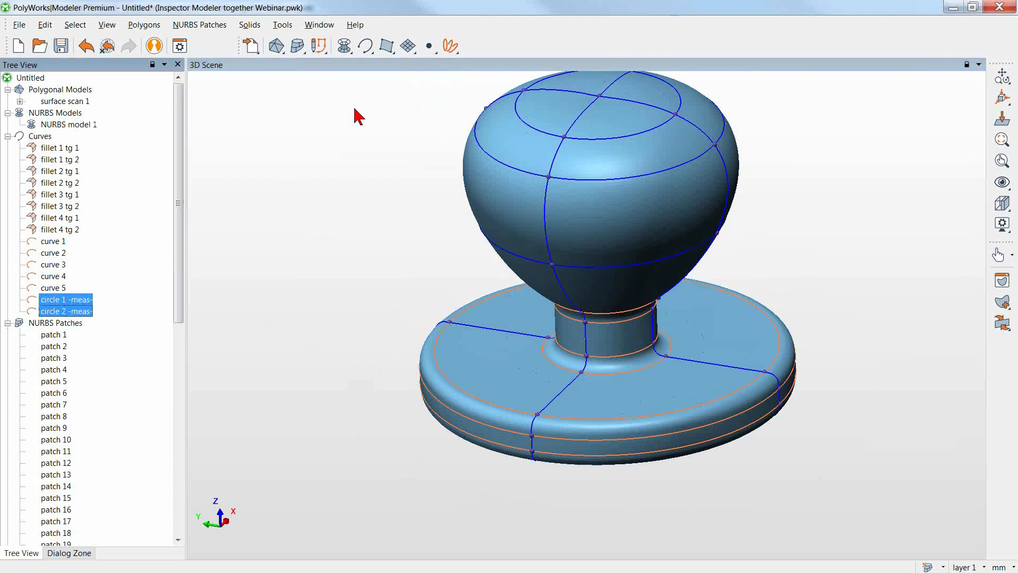
click(344, 47)
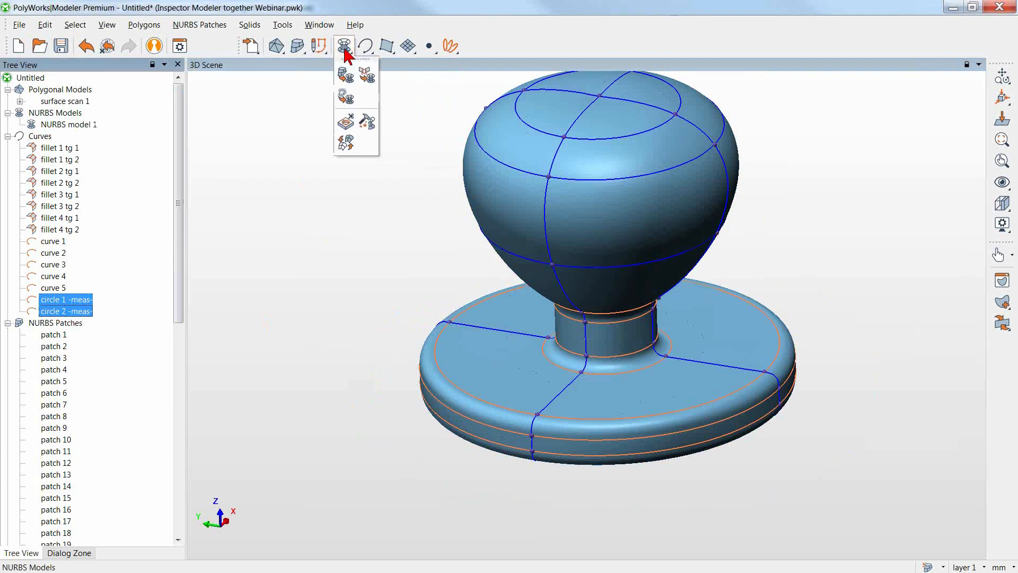
click(345, 141)
double_click(107, 110)
text(15)
click(52, 134)
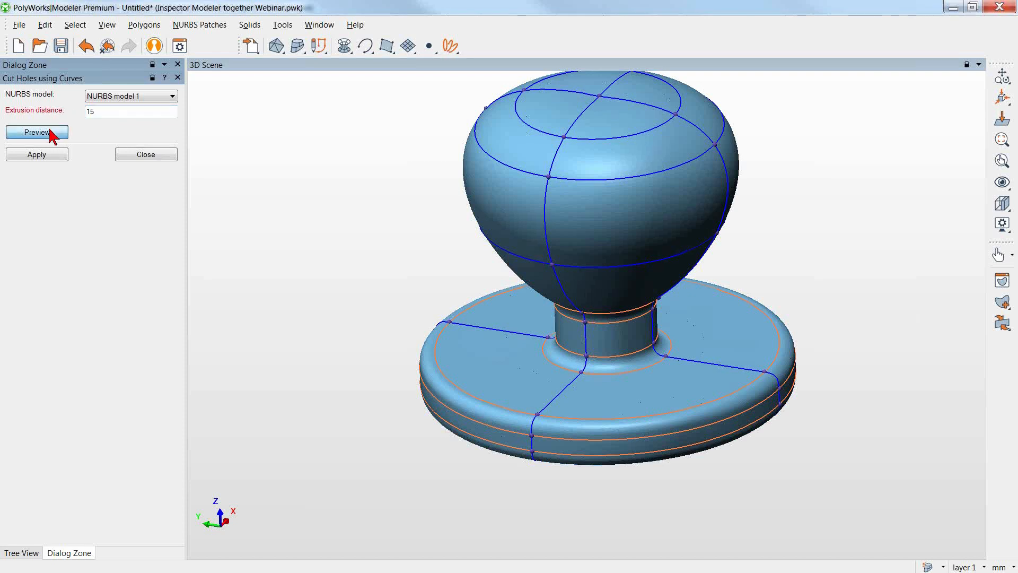
drag(352, 292, 364, 265)
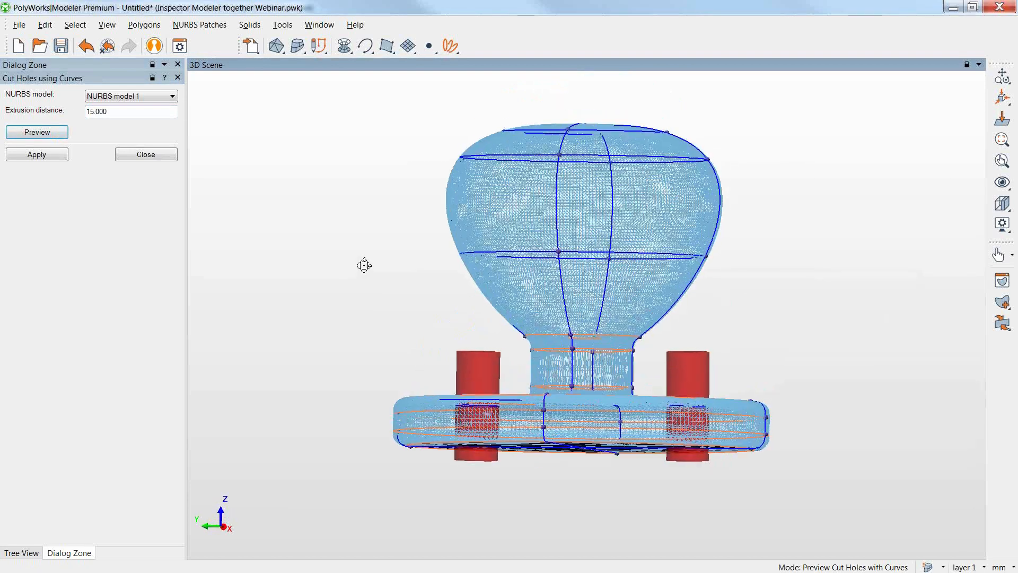
Cut the two circular holes through the base of NURBS model 1 and finish the hole-cutting command.
click(39, 156)
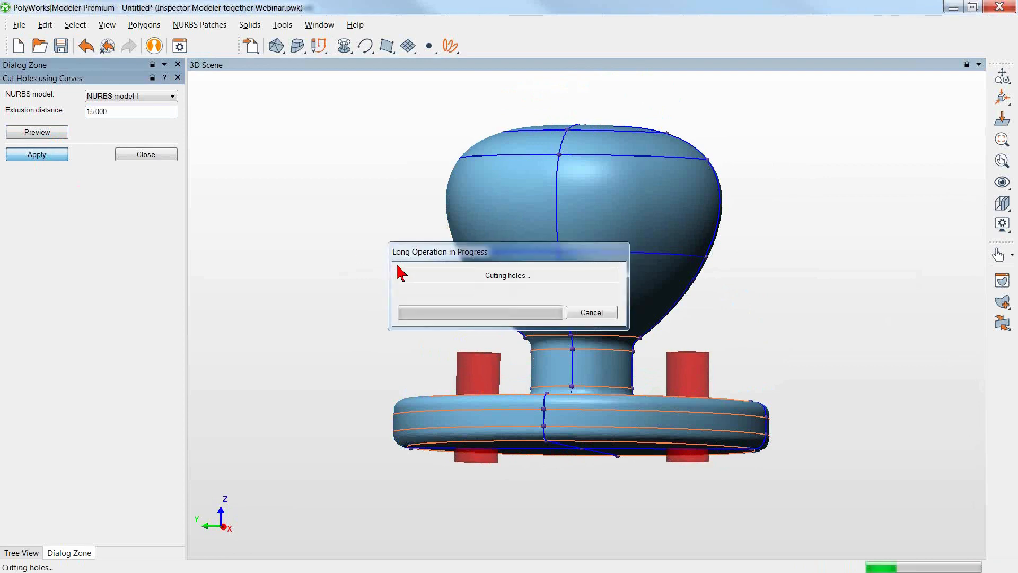
drag(372, 268, 370, 302)
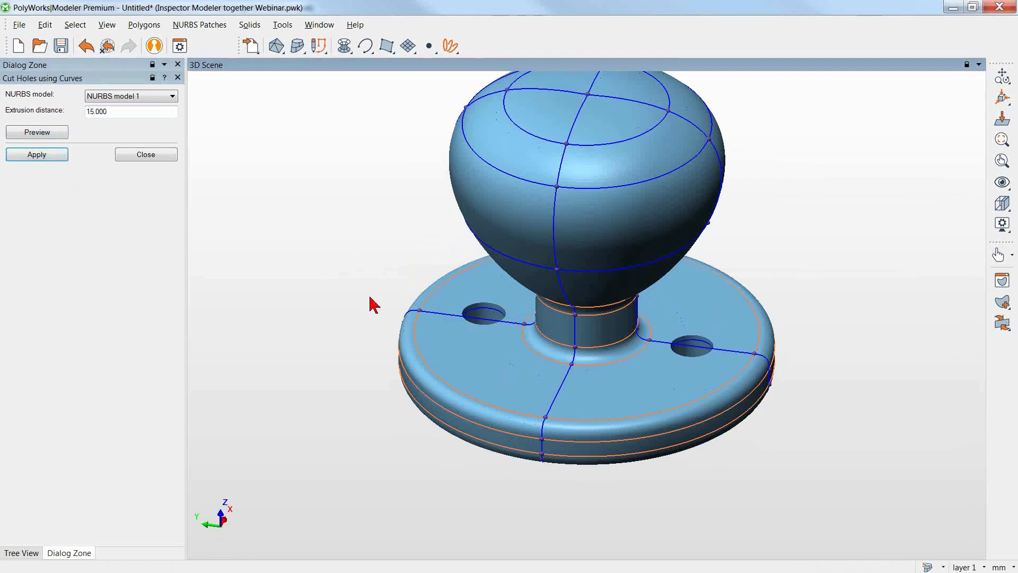
click(153, 156)
scroll(292, 253, down, 2)
middle_drag(355, 272, 380, 304)
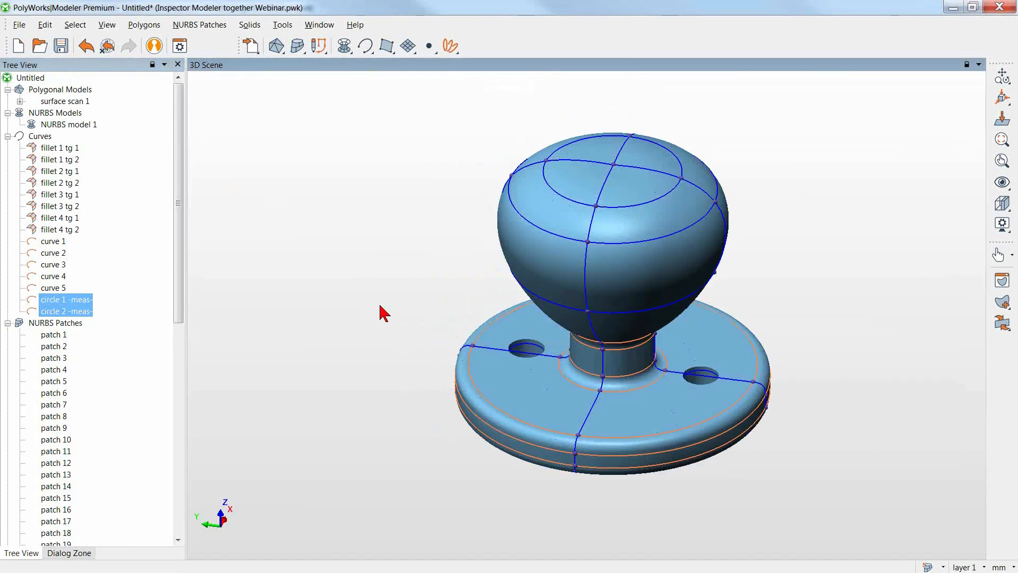
Hide all the curves and save the Modeler project as doorknob2.
middle_click(37, 136)
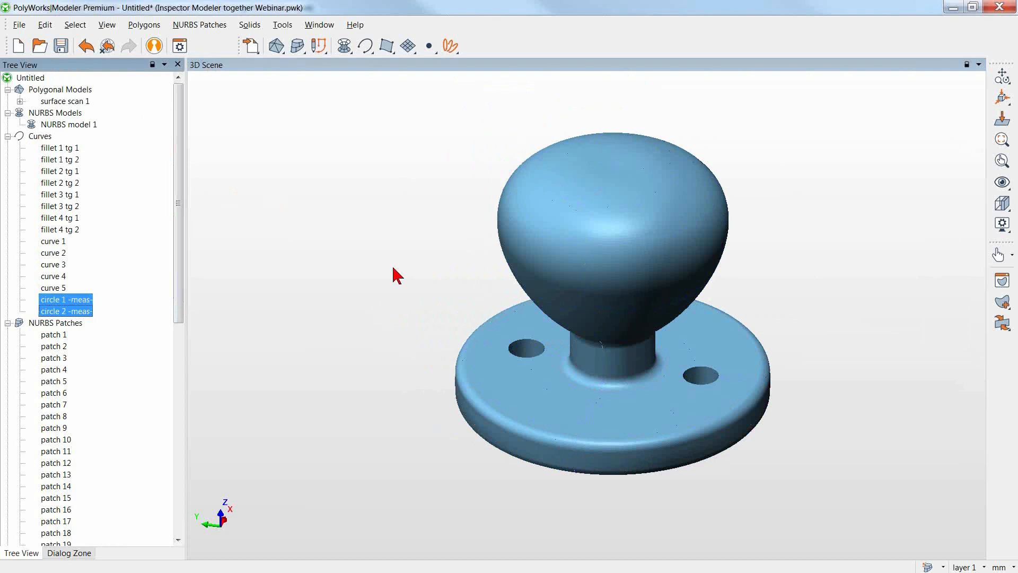
click(61, 46)
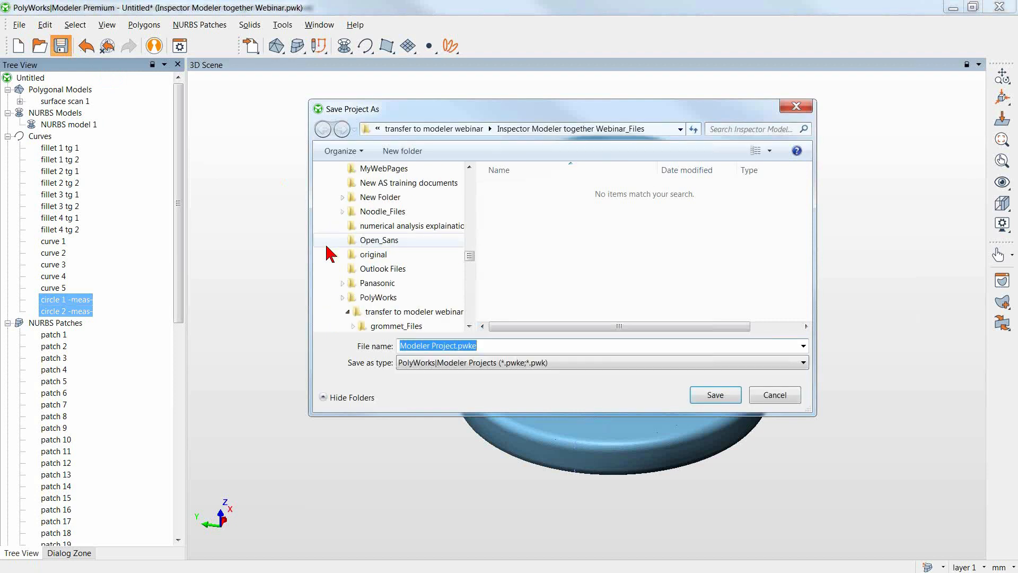
text(ddd)
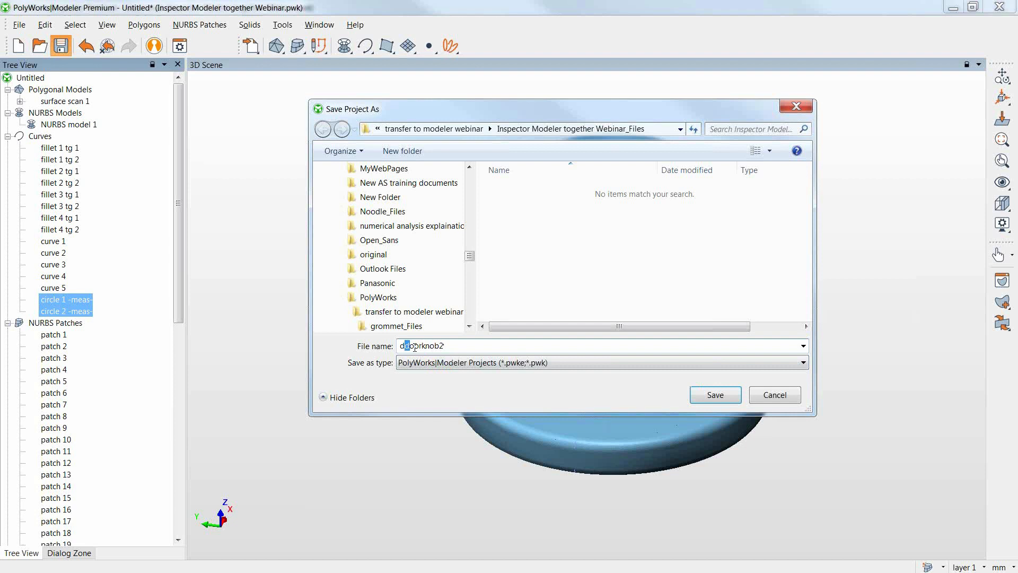
text(o)
click(738, 401)
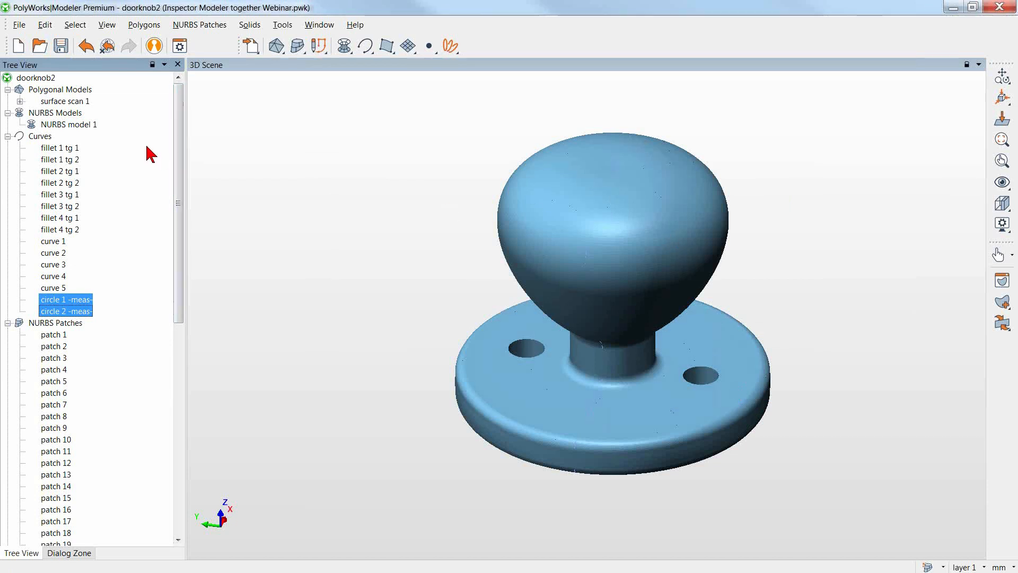
Transfer NURBS model 1 to PolyWorks|Inspector as the reference object.
click(65, 126)
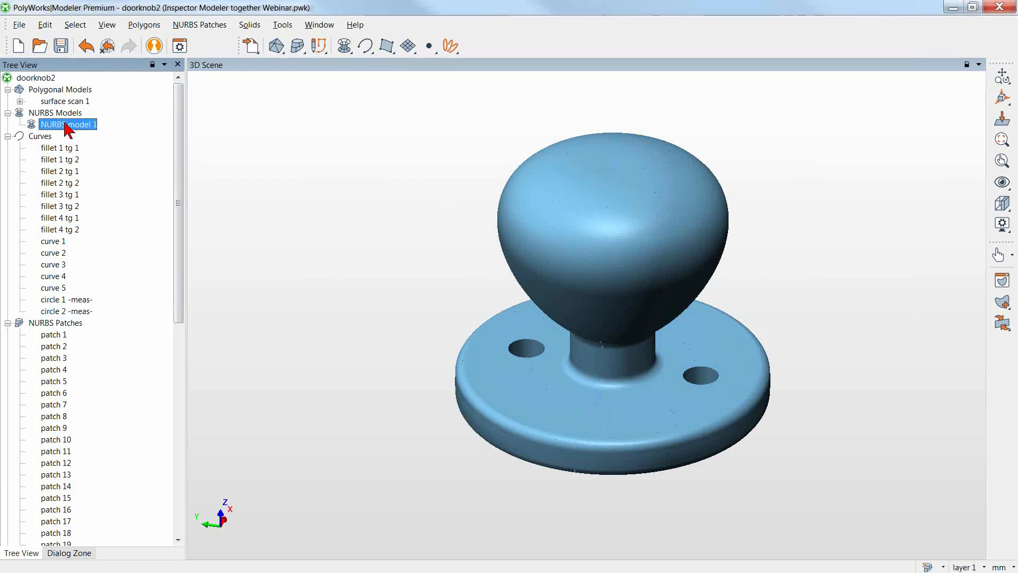
right_click(66, 127)
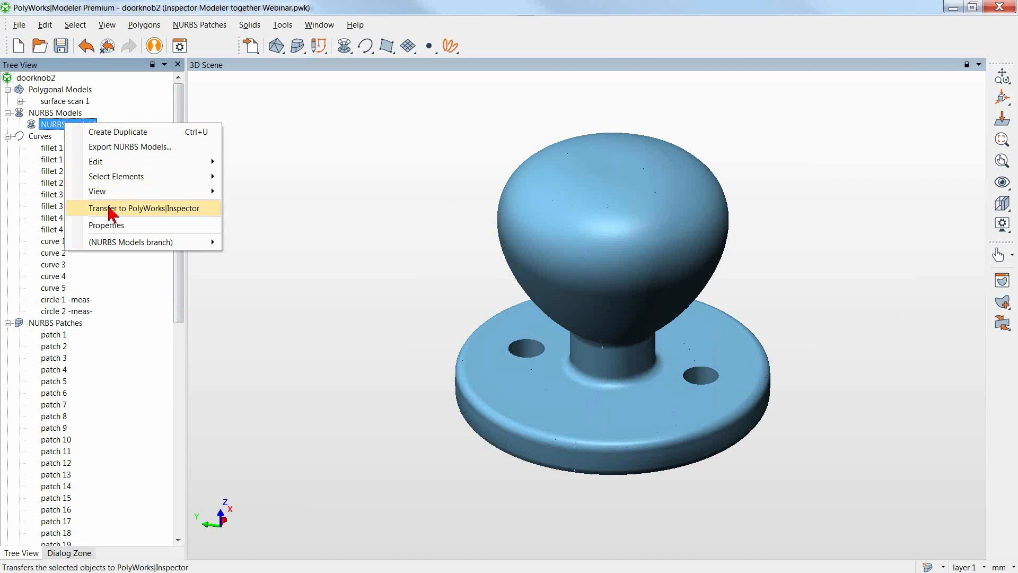
click(143, 209)
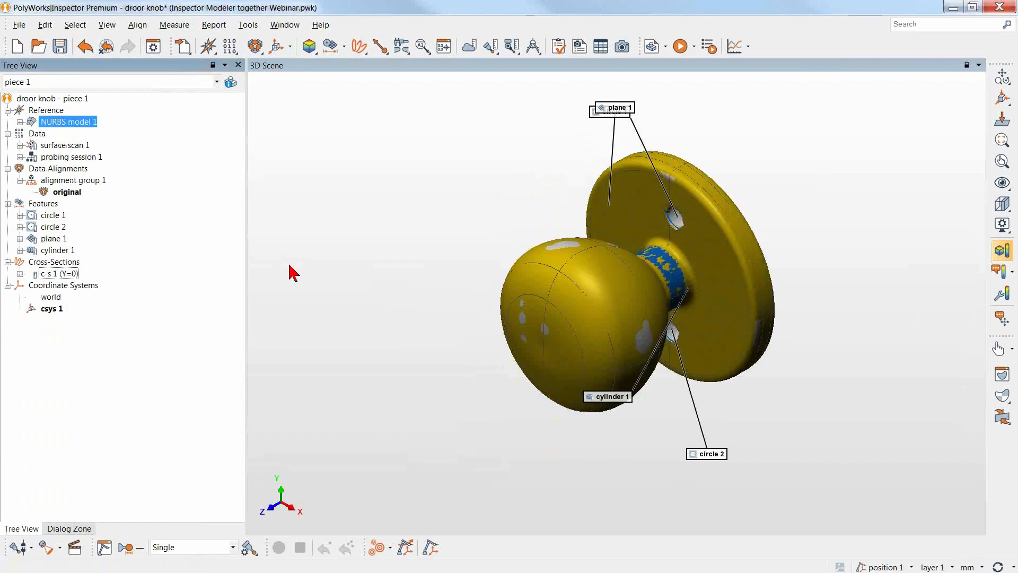
Measure the surface data's deviations from NURBS model 1 using the Shortest direction and a 4.000 mm max distance.
drag(491, 374, 559, 318)
middle_drag(560, 319, 611, 229)
right_drag(622, 335, 622, 286)
drag(623, 286, 646, 247)
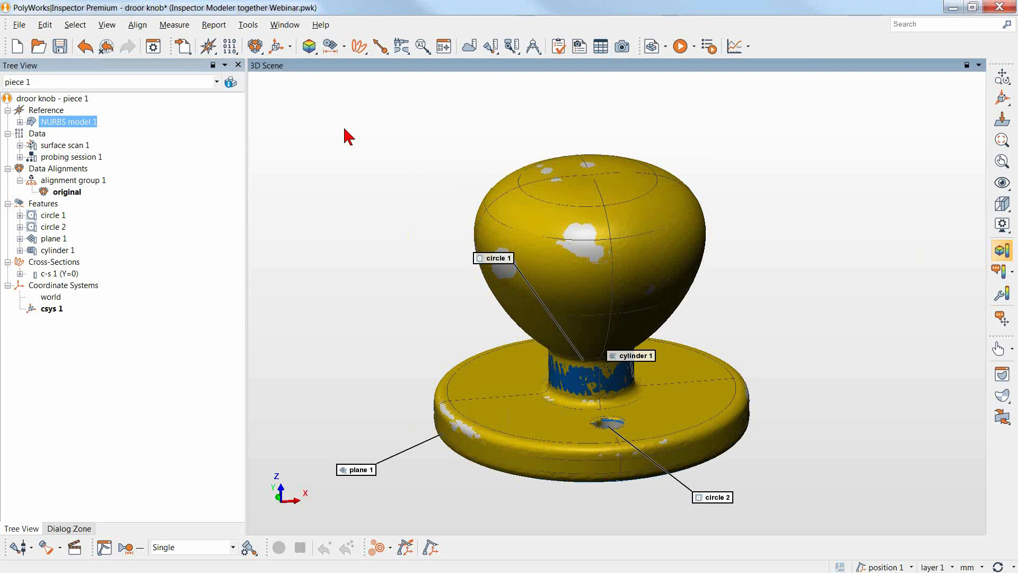
click(310, 47)
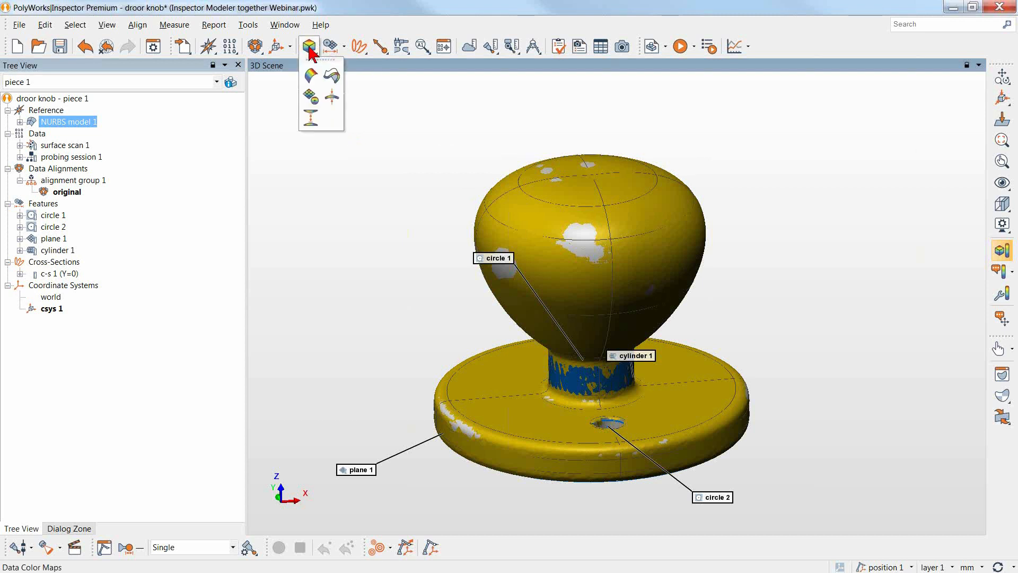
click(311, 76)
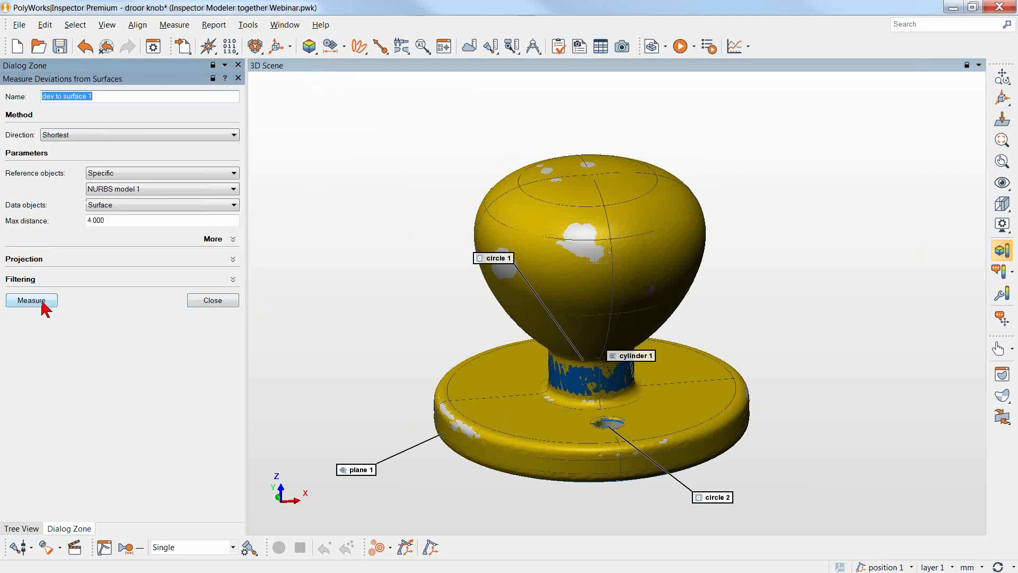
click(42, 301)
click(201, 301)
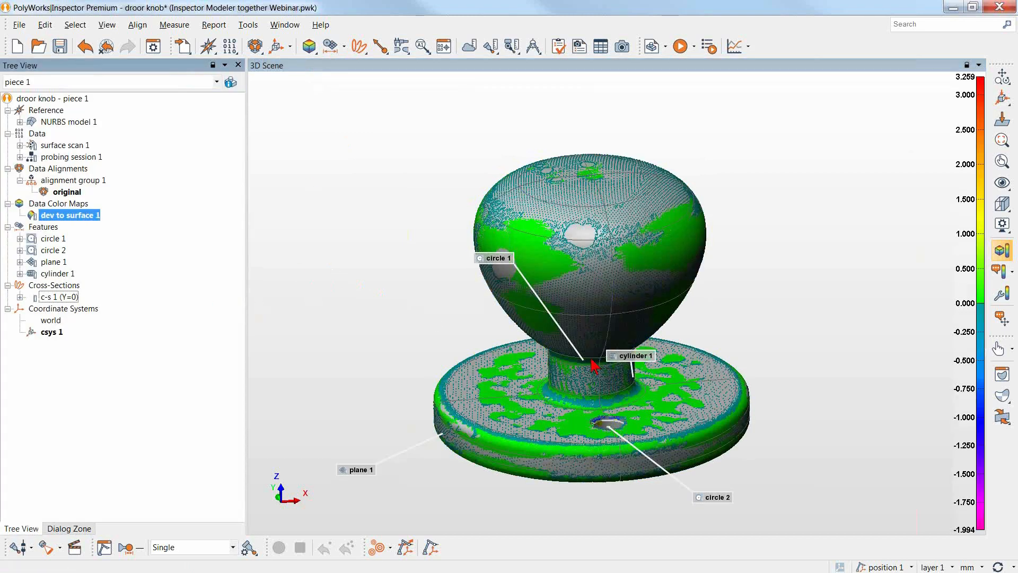
middle_drag(697, 384, 720, 365)
right_drag(720, 365, 728, 348)
middle_drag(727, 348, 724, 367)
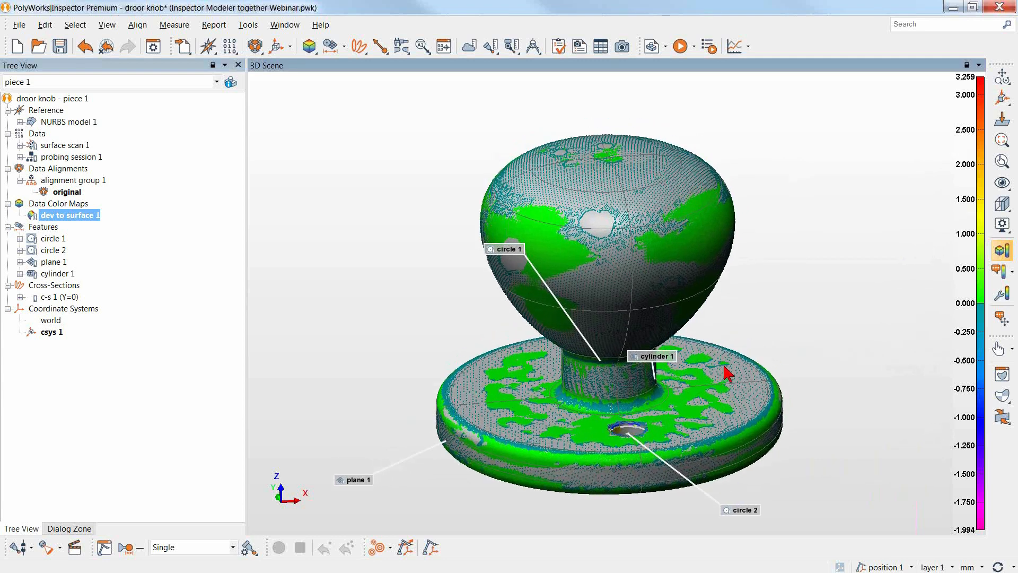
drag(679, 380, 644, 362)
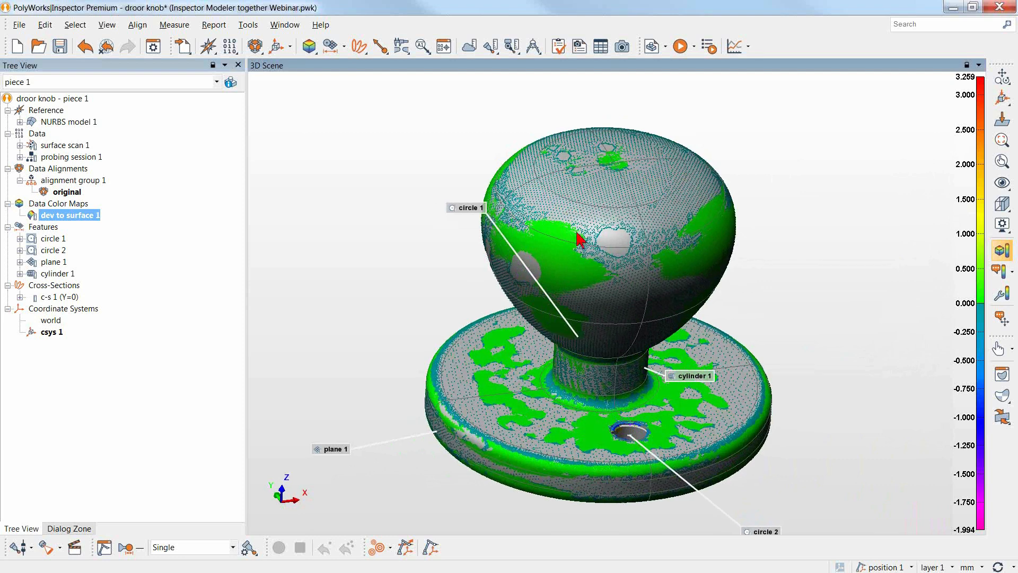
drag(583, 236, 565, 241)
Set the color map display of CAD models to Texture in the Inspector options and apply it.
click(248, 25)
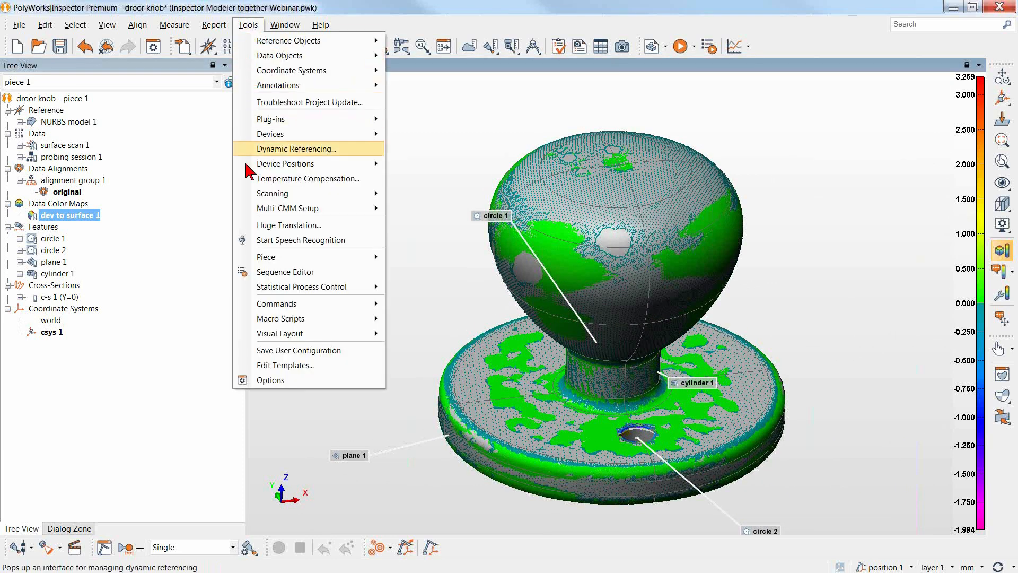
click(277, 383)
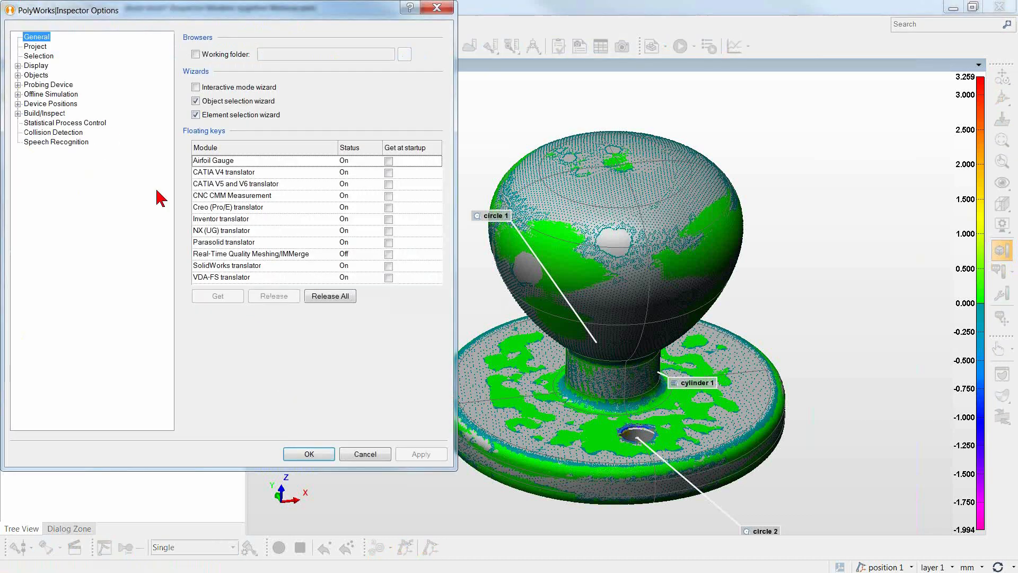
click(17, 65)
click(28, 113)
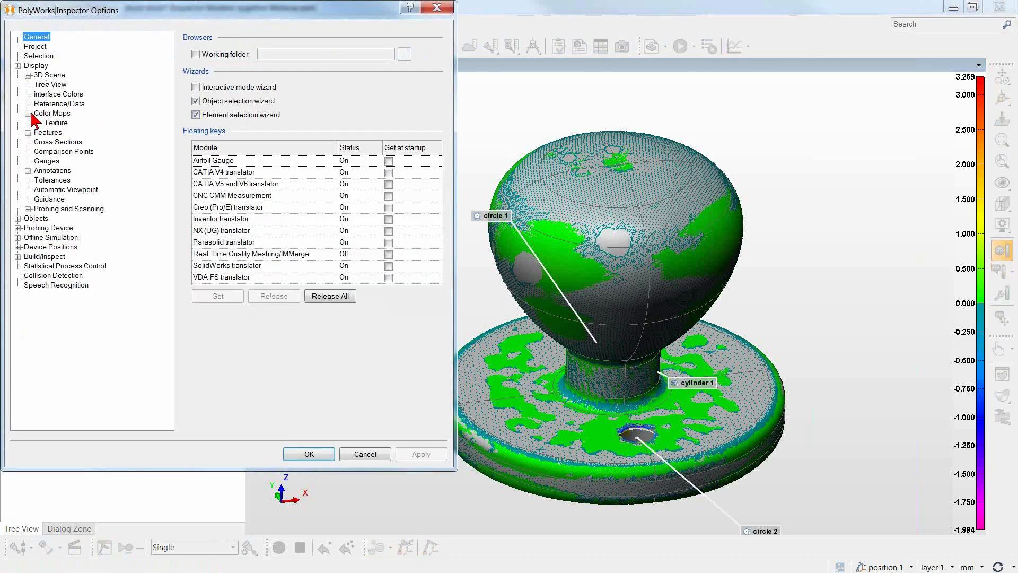
click(50, 113)
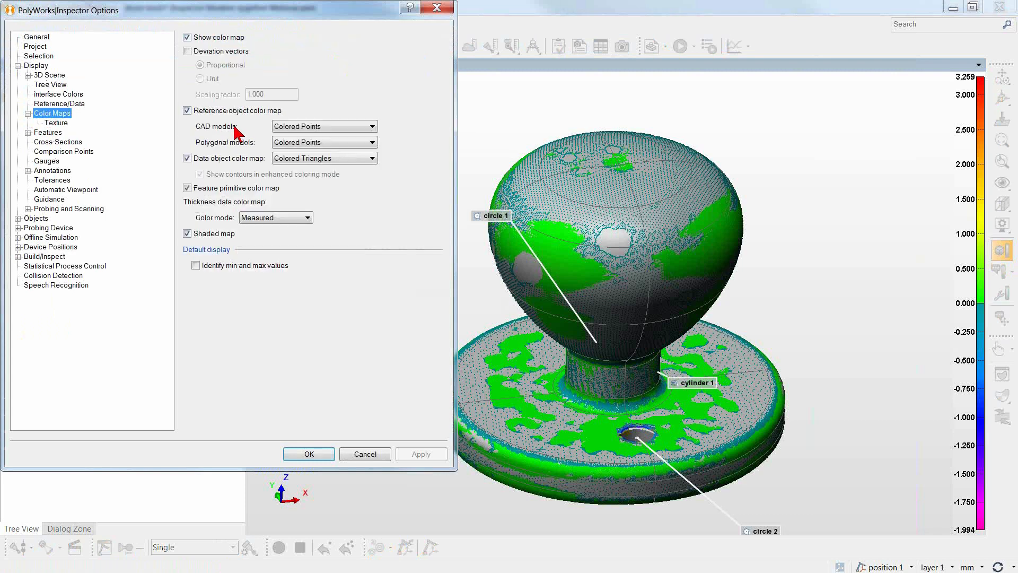
click(314, 128)
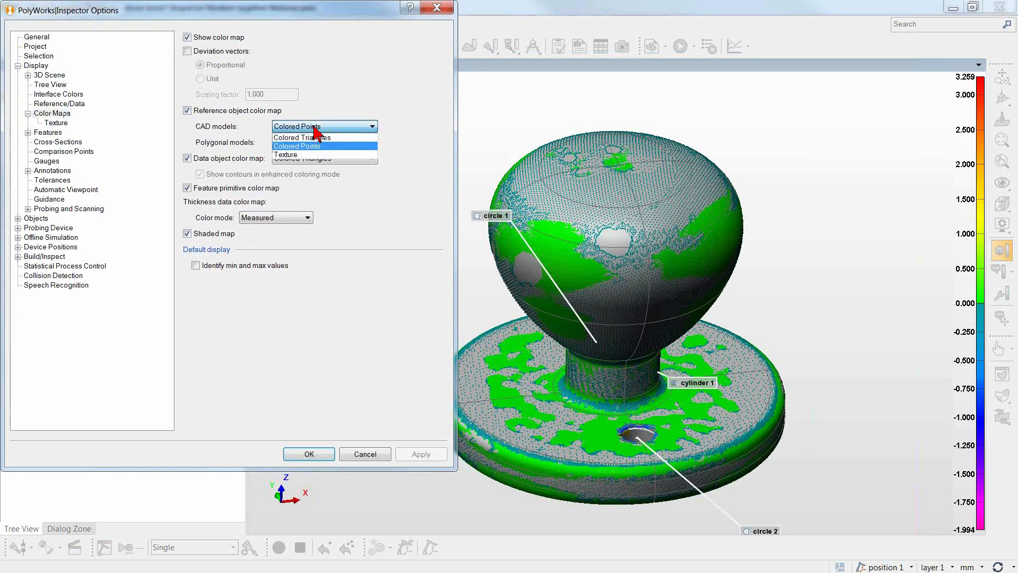
click(300, 156)
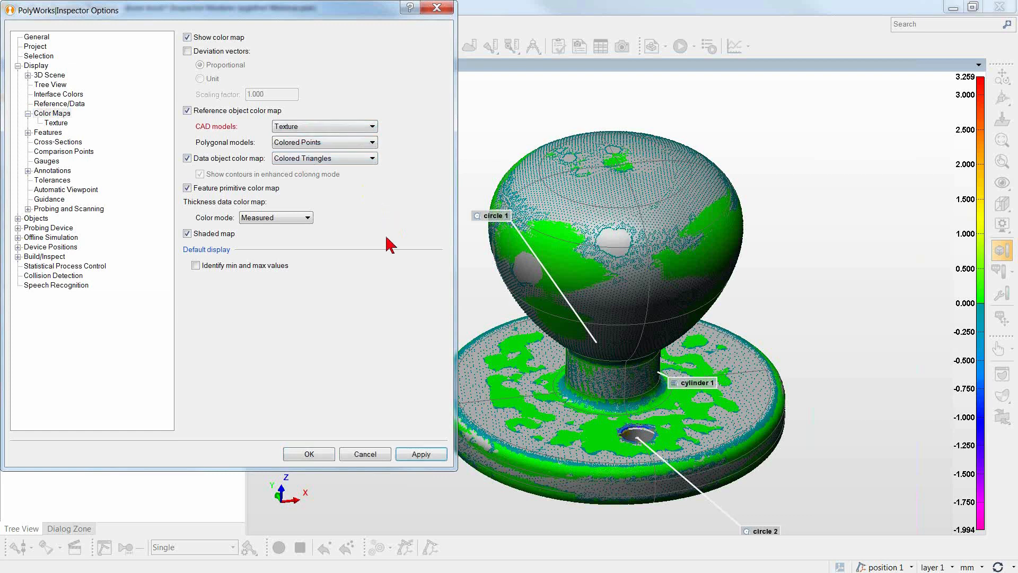
click(422, 455)
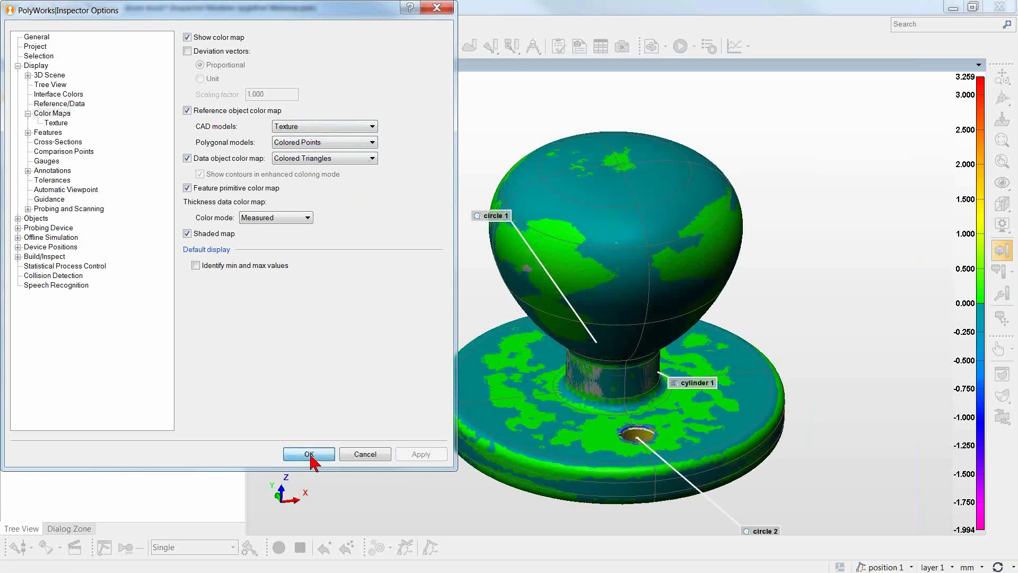
click(309, 454)
Add three color map point annotations on the top and upper side of the knob.
drag(681, 345, 677, 329)
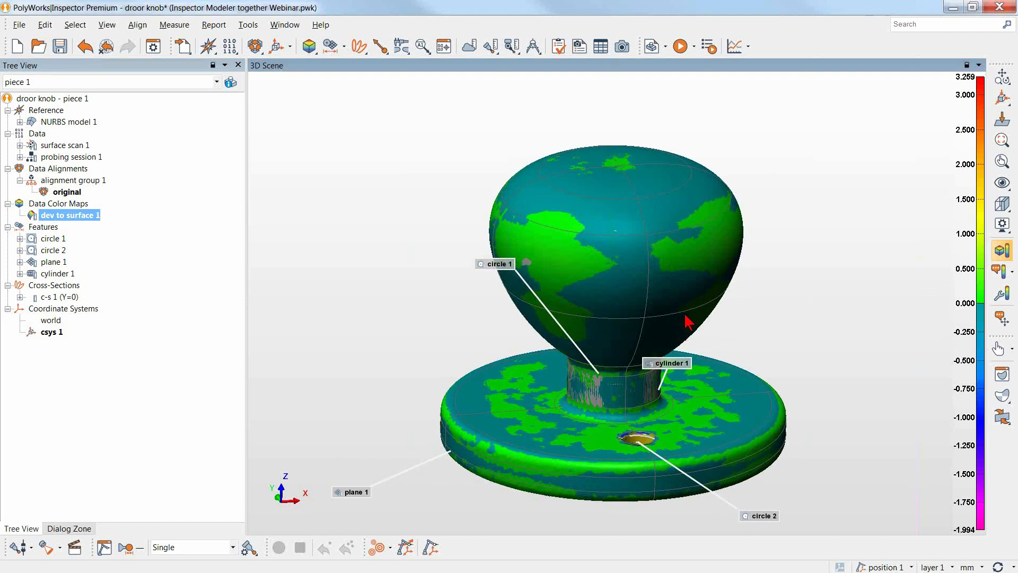
right_drag(839, 282, 837, 295)
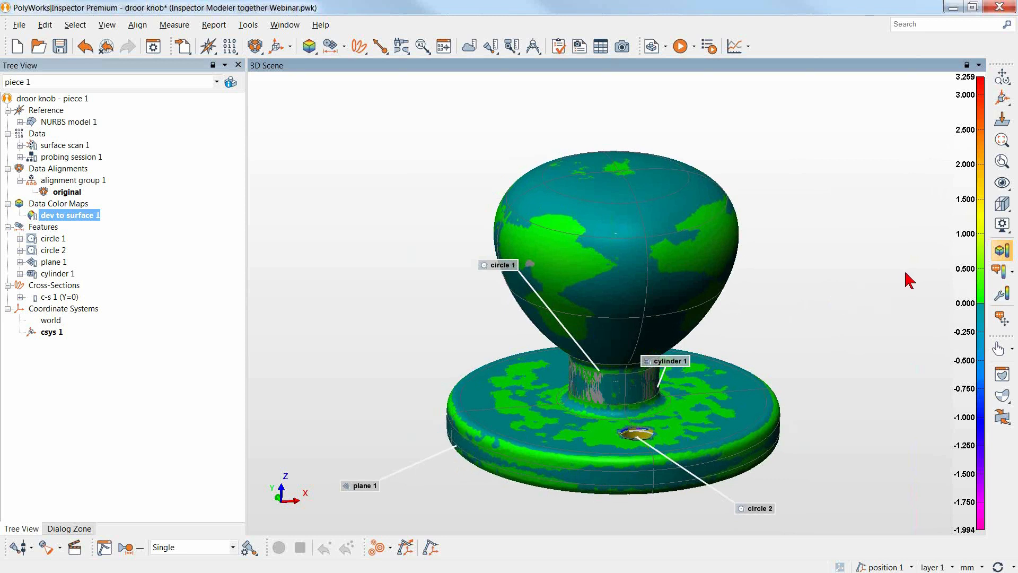
click(999, 270)
click(605, 176)
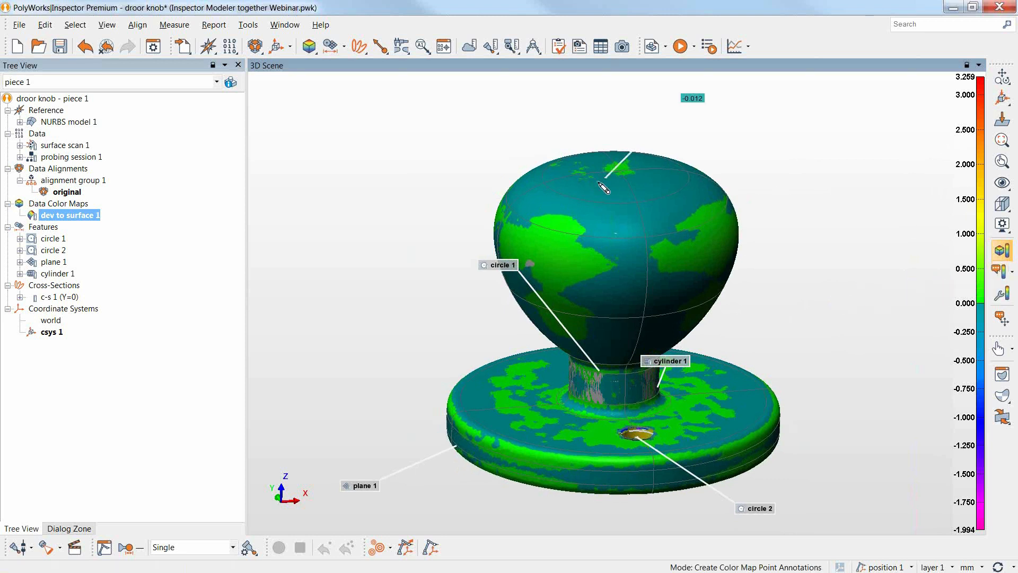
click(575, 211)
click(541, 239)
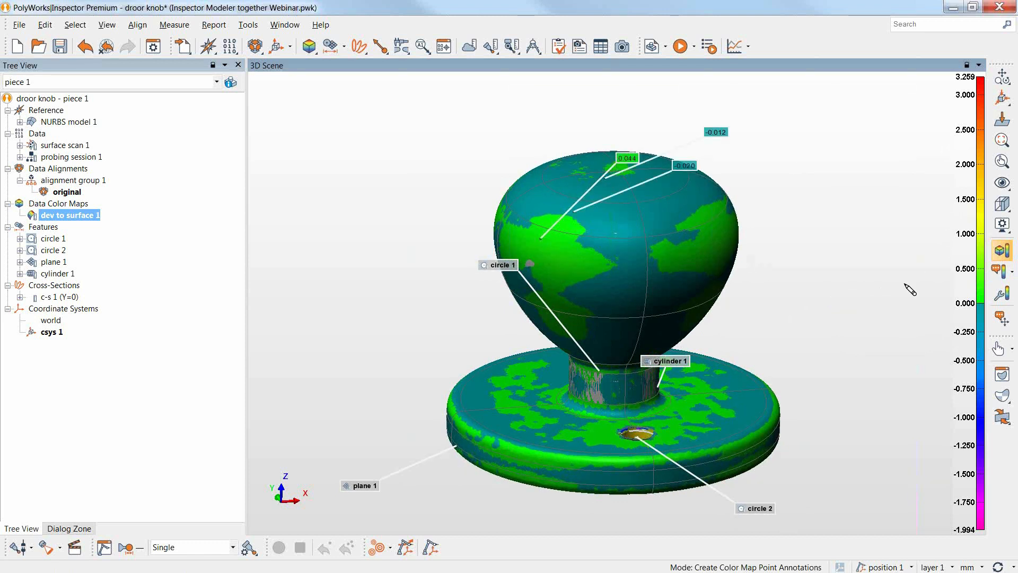
Examine the color scale settings of the deviation map, including its range limits and scale type.
click(993, 293)
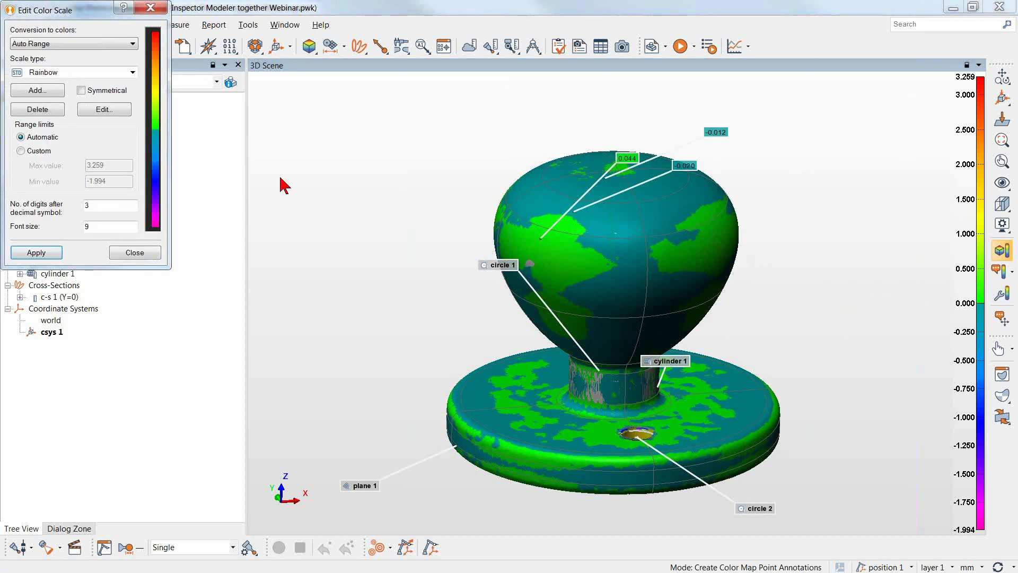
drag(95, 21, 292, 128)
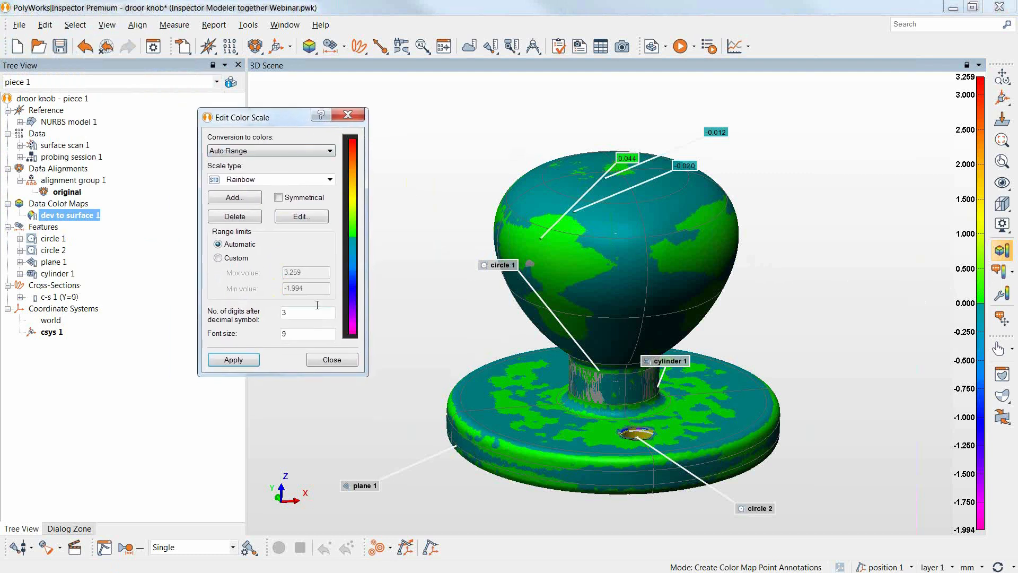
click(331, 360)
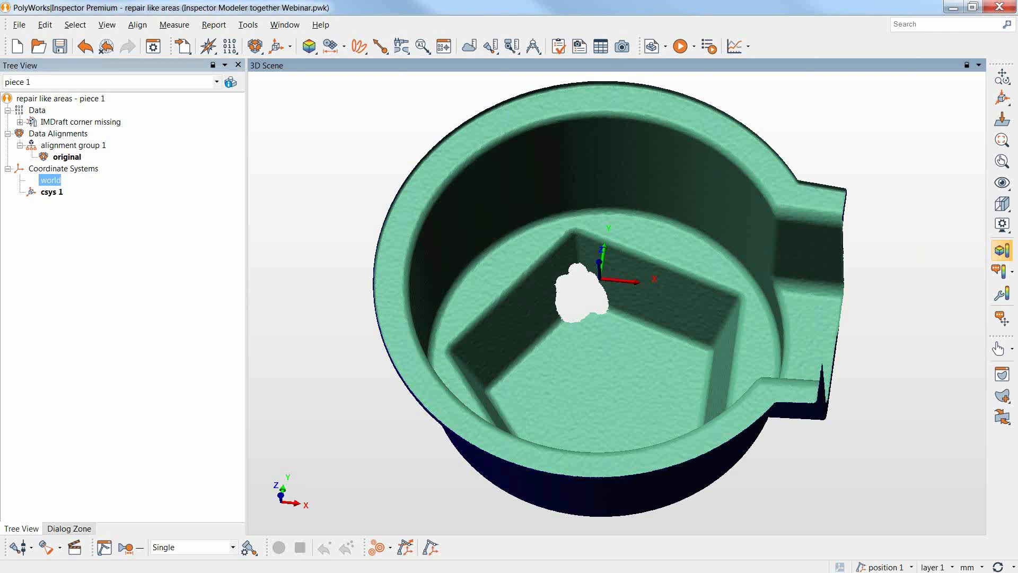
mouse_move(763, 249)
mouse_down()
mouse_move(757, 270)
mouse_move(759, 239)
mouse_move(764, 257)
mouse_up()
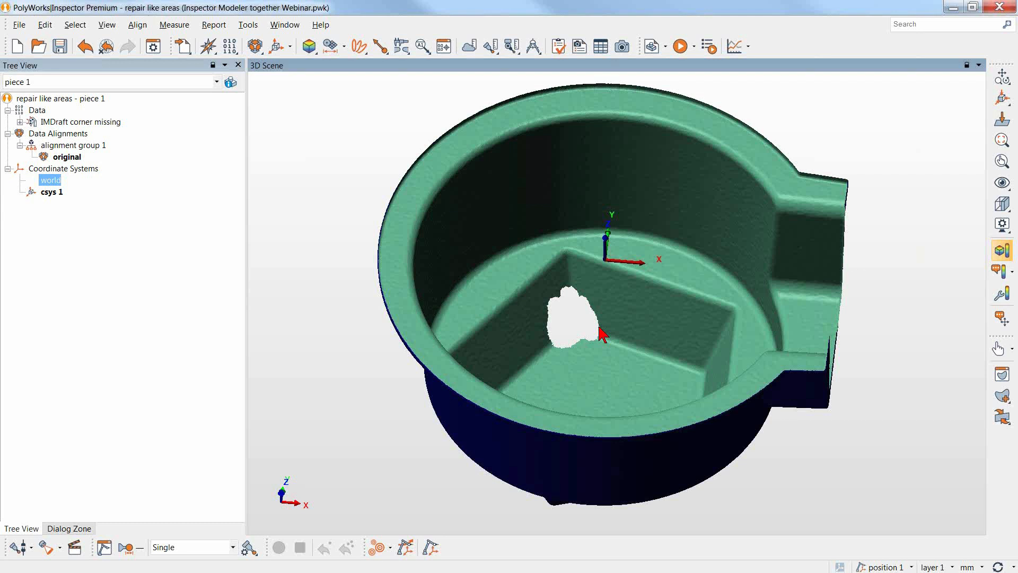
drag(610, 297, 571, 310)
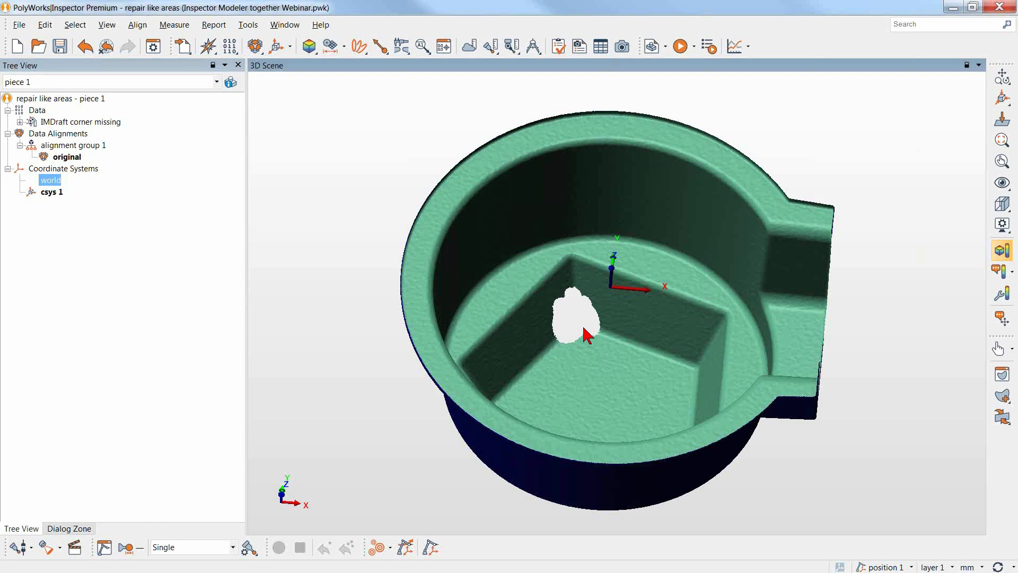
mouse_move(622, 341)
middle_down()
mouse_move(622, 357)
mouse_move(628, 345)
middle_up()
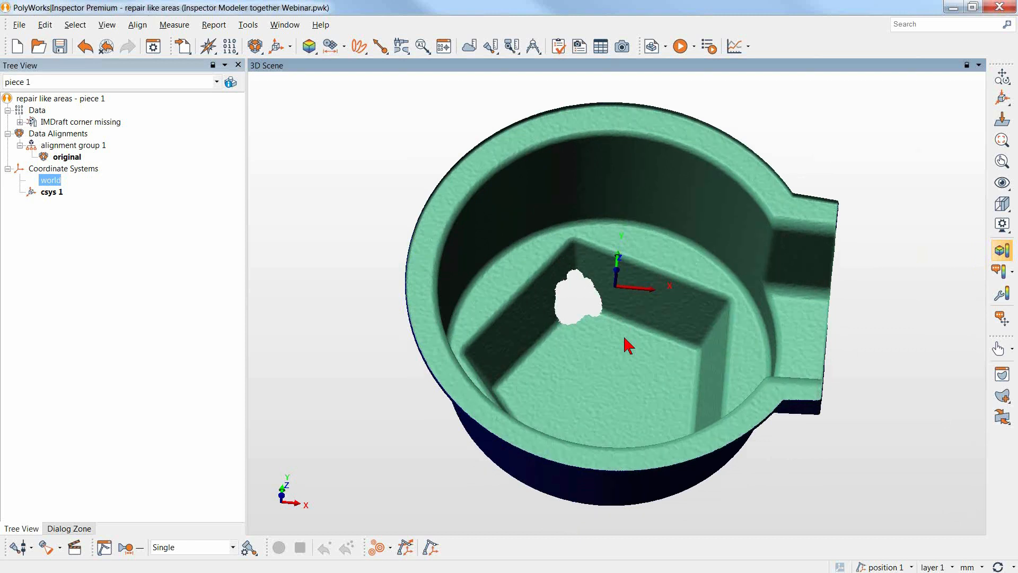
drag(671, 347, 677, 357)
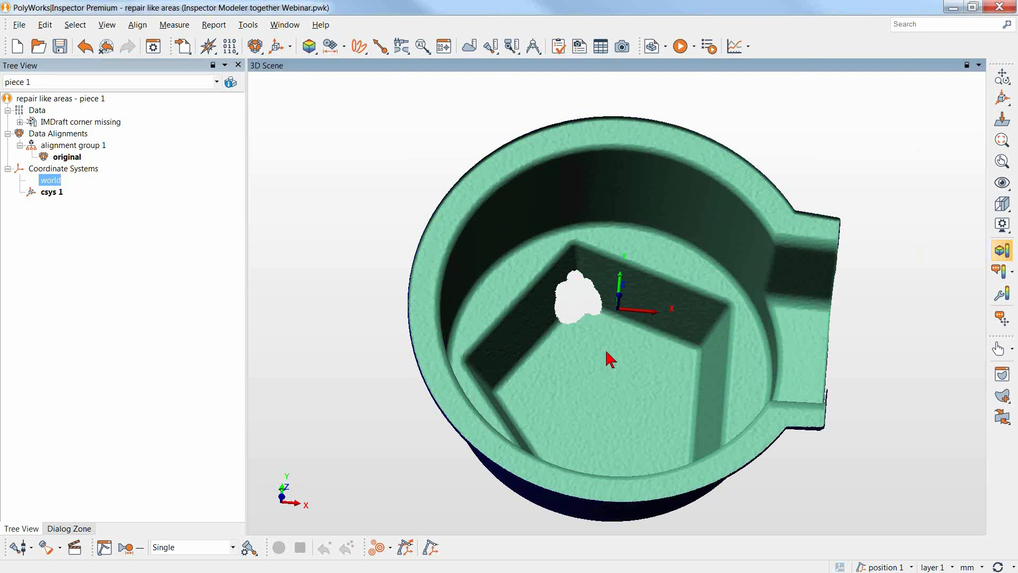
drag(668, 366, 669, 362)
Select the intact pocket corner on the IMDraft corner missing scan and copy its elements into a separate data object.
key(space)
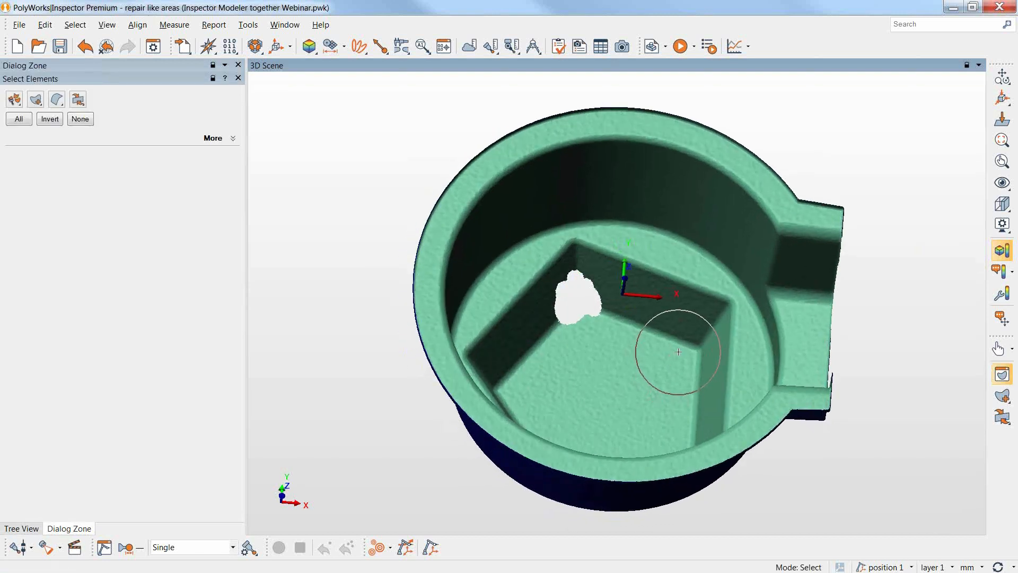
drag(684, 351, 703, 325)
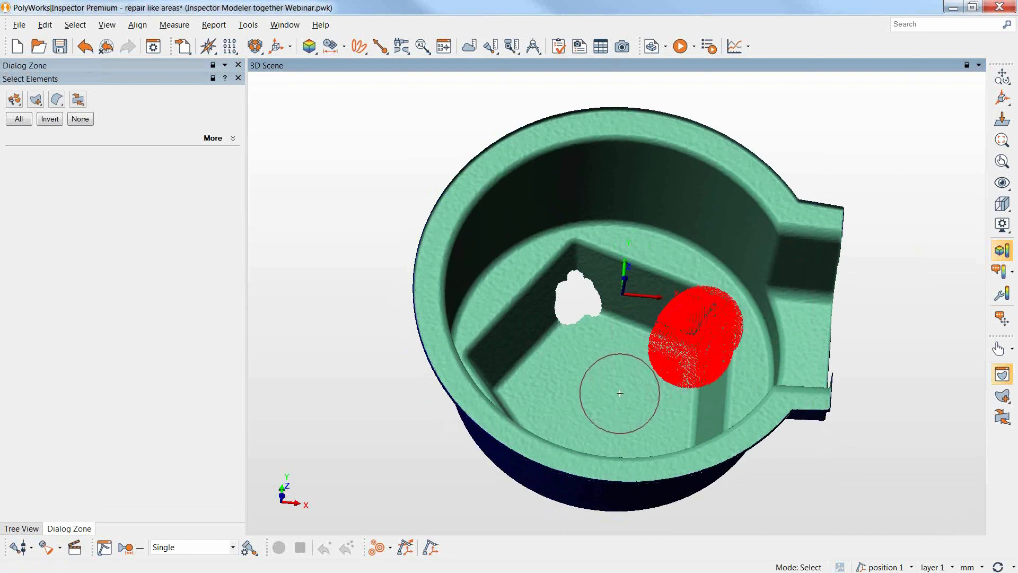
key(space)
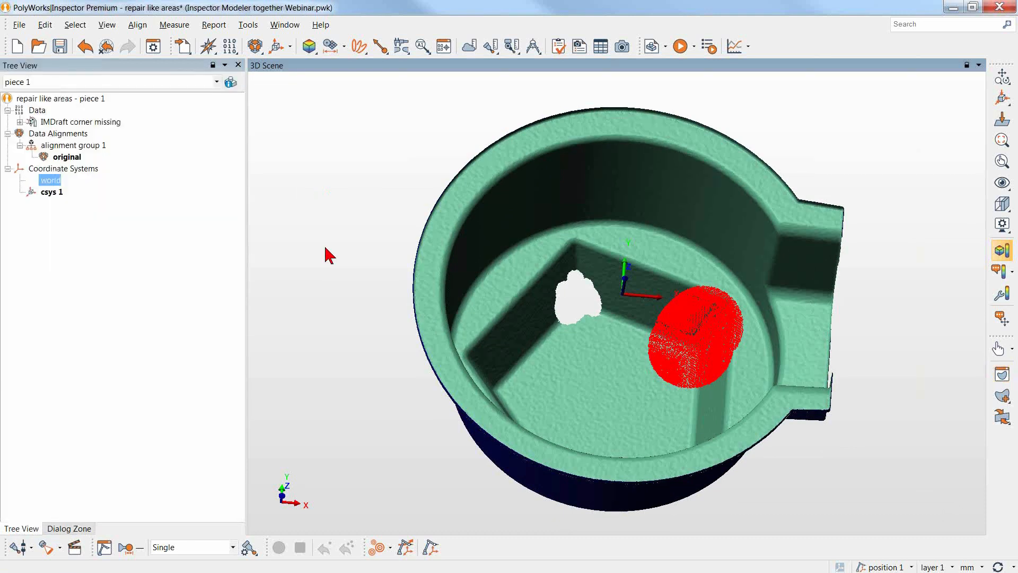
right_click(60, 123)
mouse_move(127, 211)
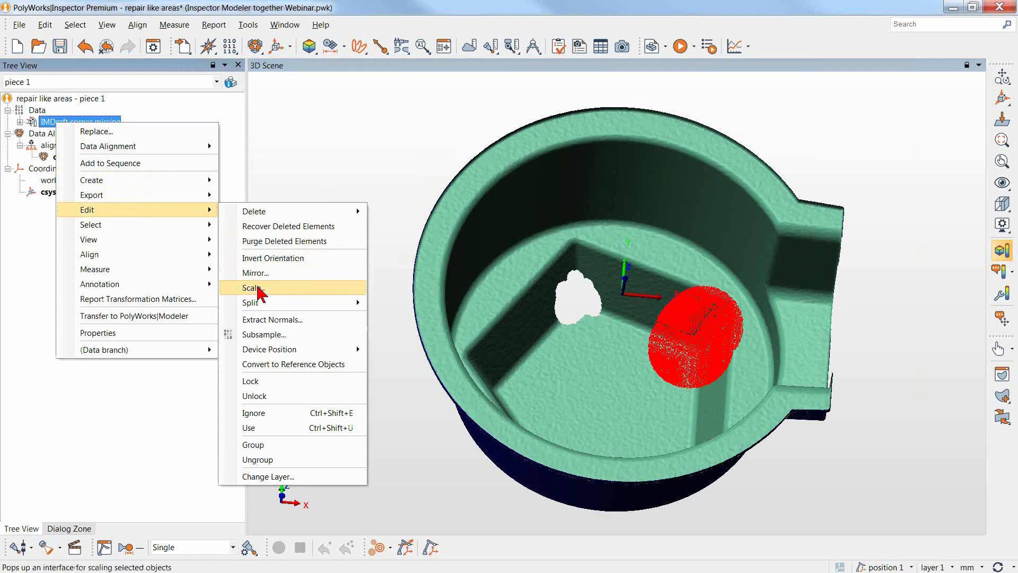
mouse_move(271, 304)
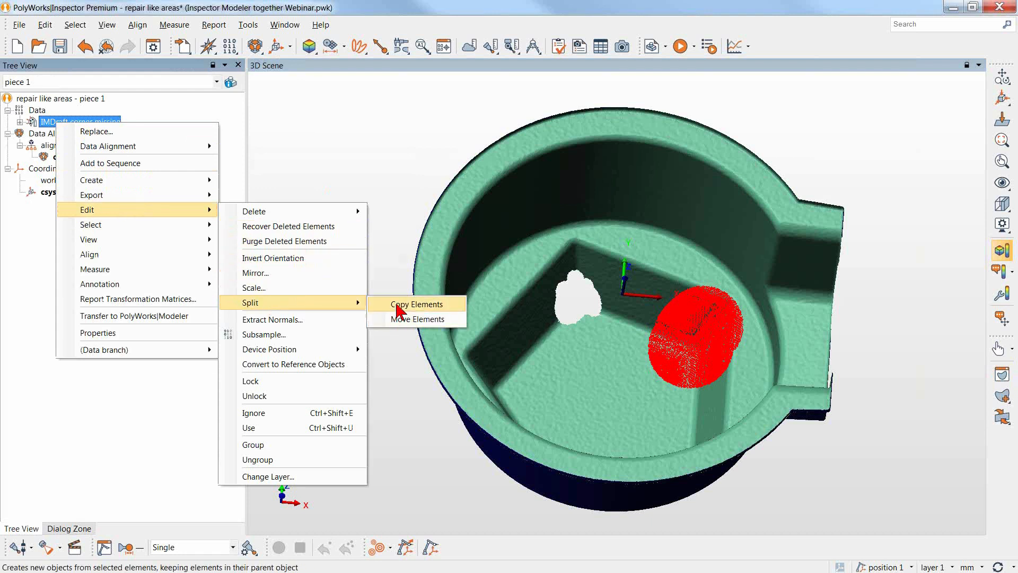
click(399, 306)
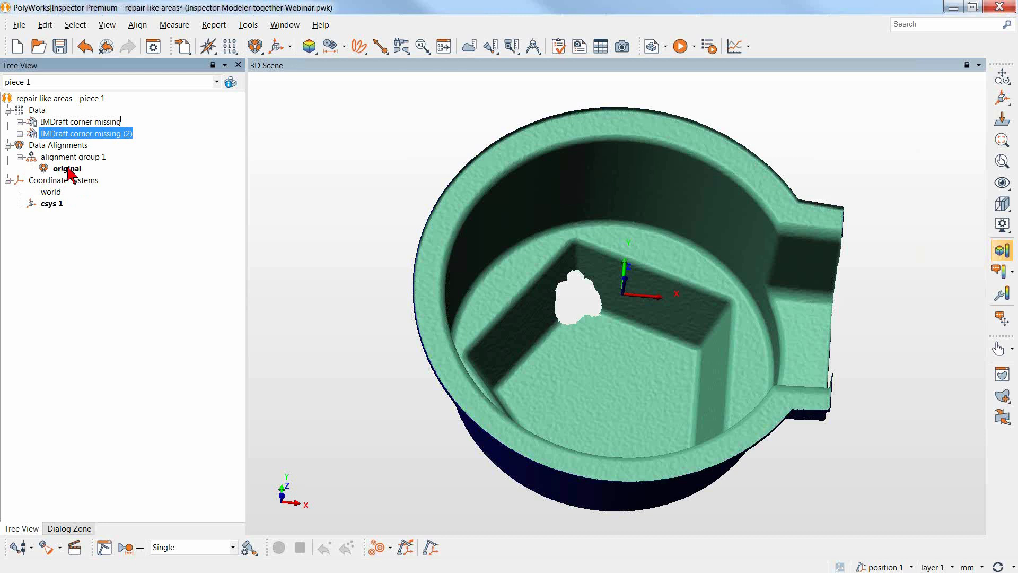
Unlink the copied corner patch, IMDraft corner missing (2), from its device position.
right_click(109, 133)
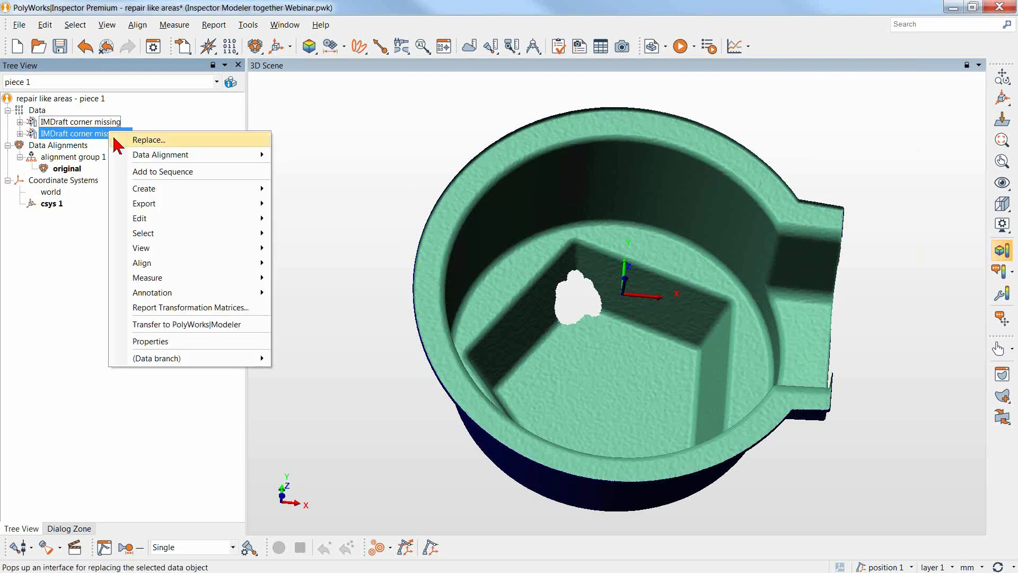
mouse_move(157, 219)
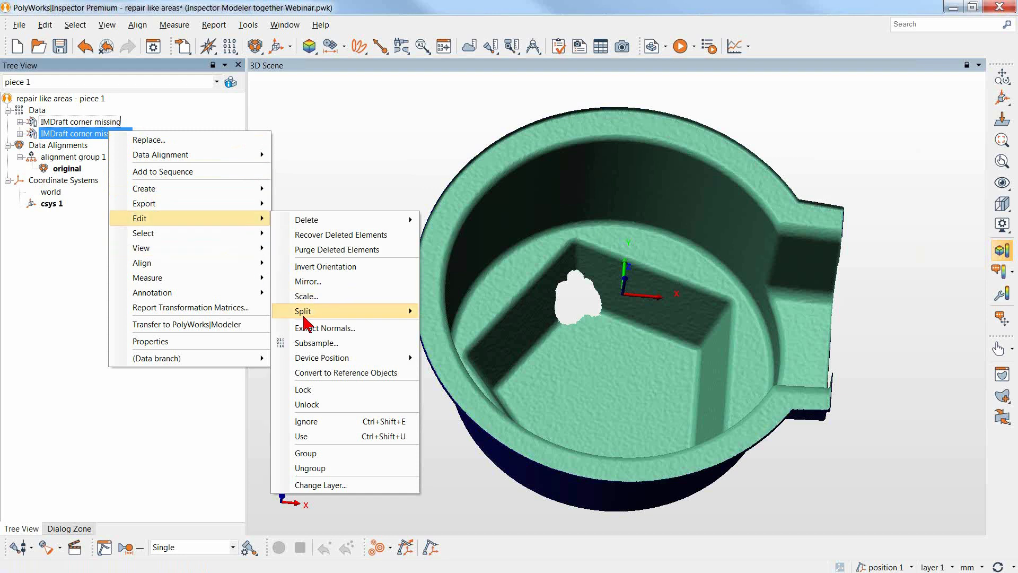
mouse_move(404, 357)
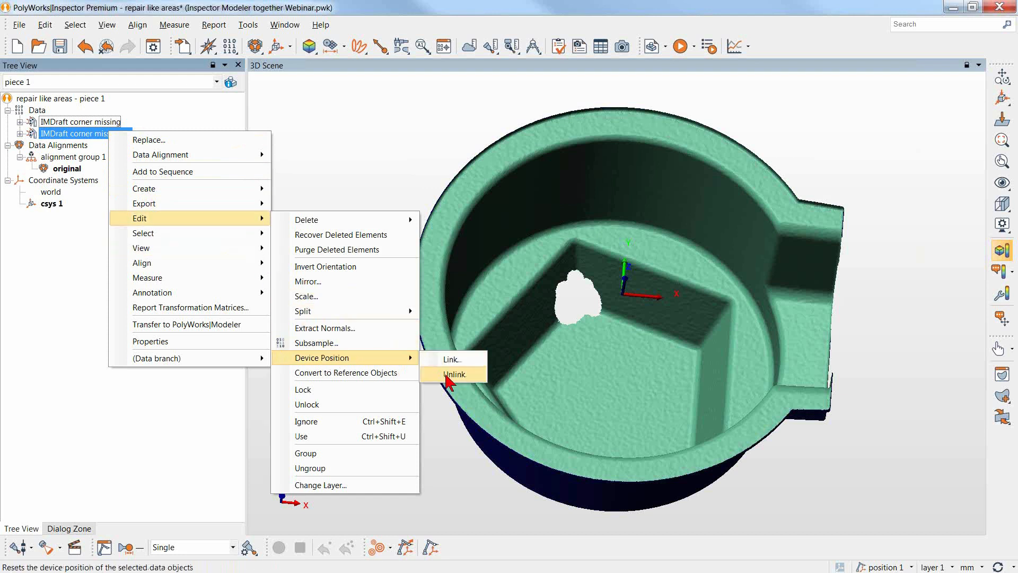
click(445, 375)
Unlink the copied corner patch from the shared alignment group so it has its own group.
right_click(126, 135)
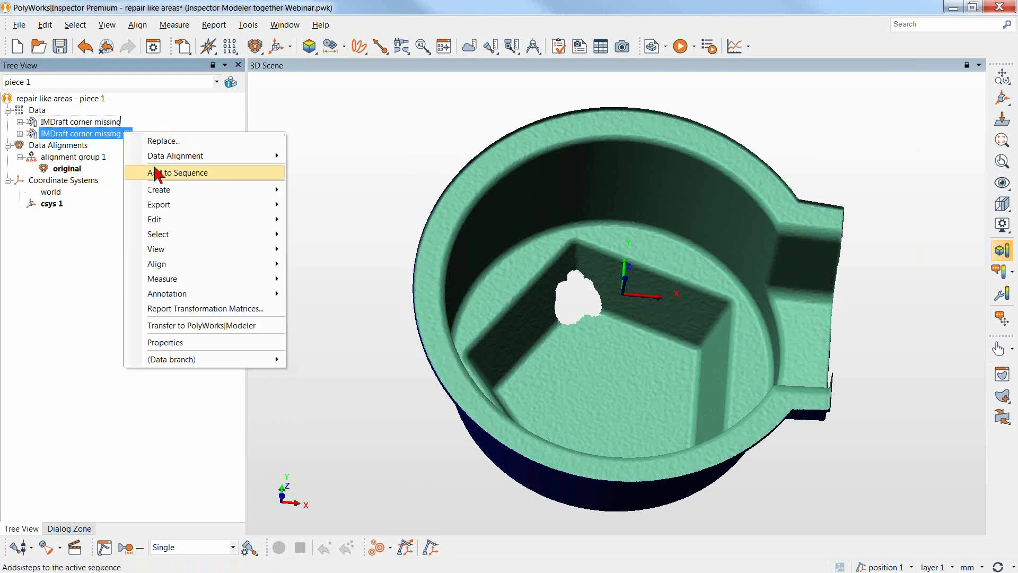
mouse_move(183, 264)
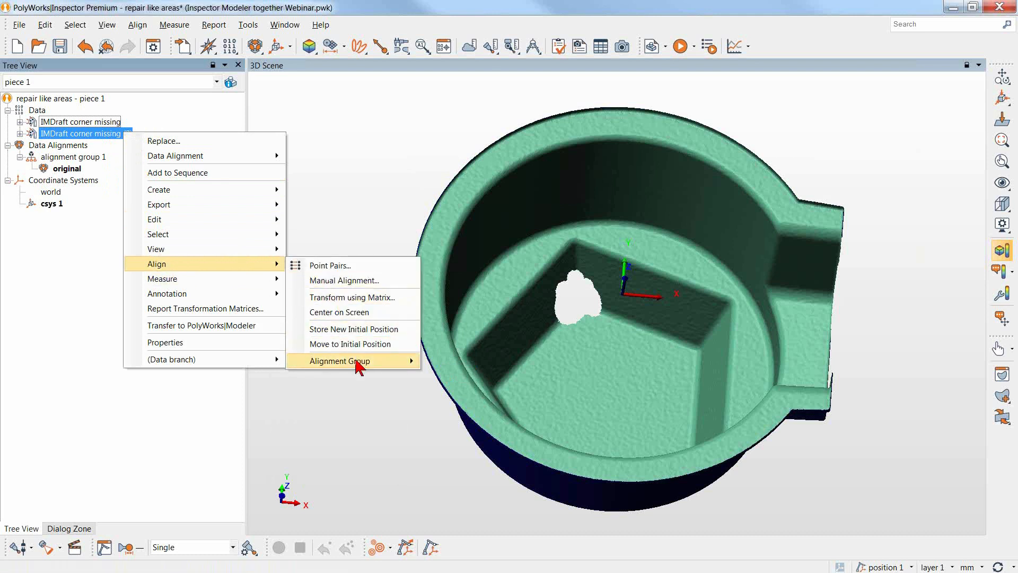
mouse_move(359, 361)
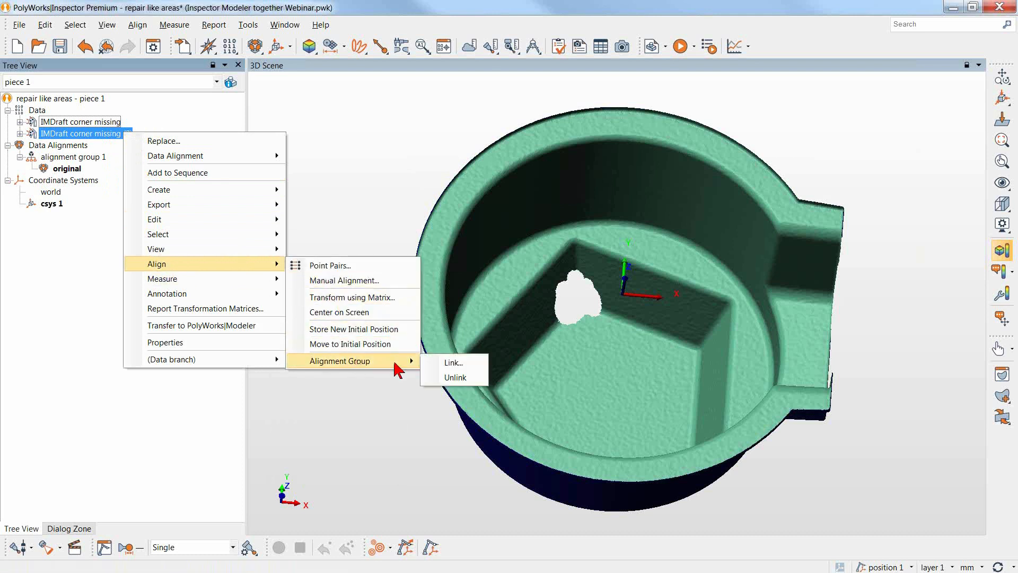
click(456, 378)
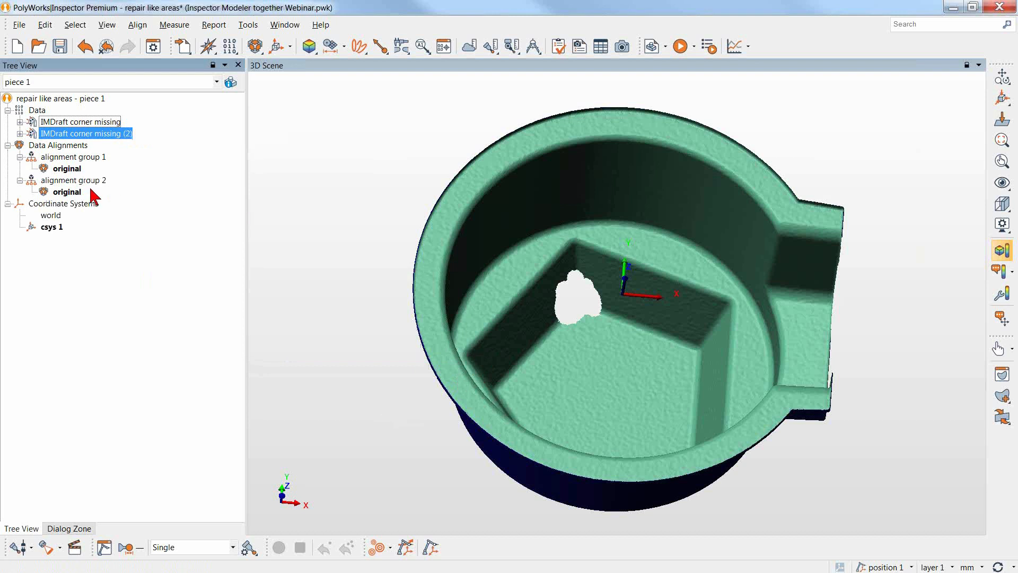
Start a best-fit alignment of IMDraft corner missing (2) to the other data objects, prealigning with point pairs.
click(256, 47)
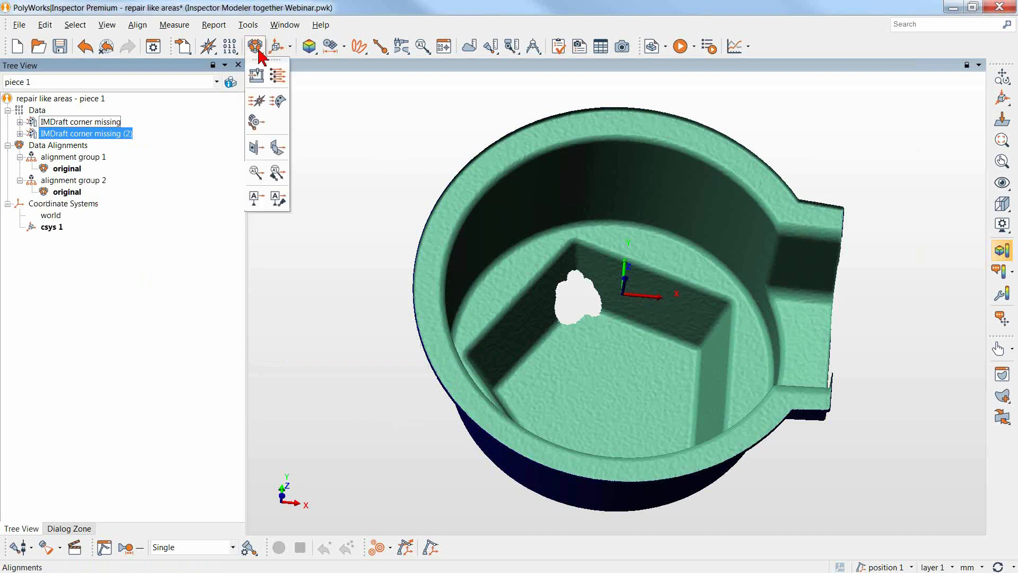
click(278, 102)
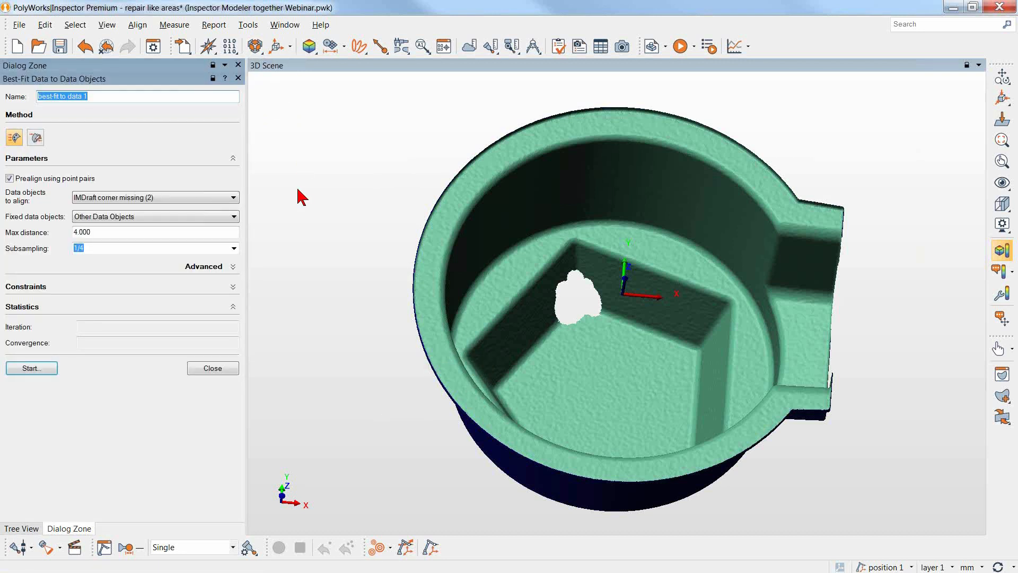
click(32, 368)
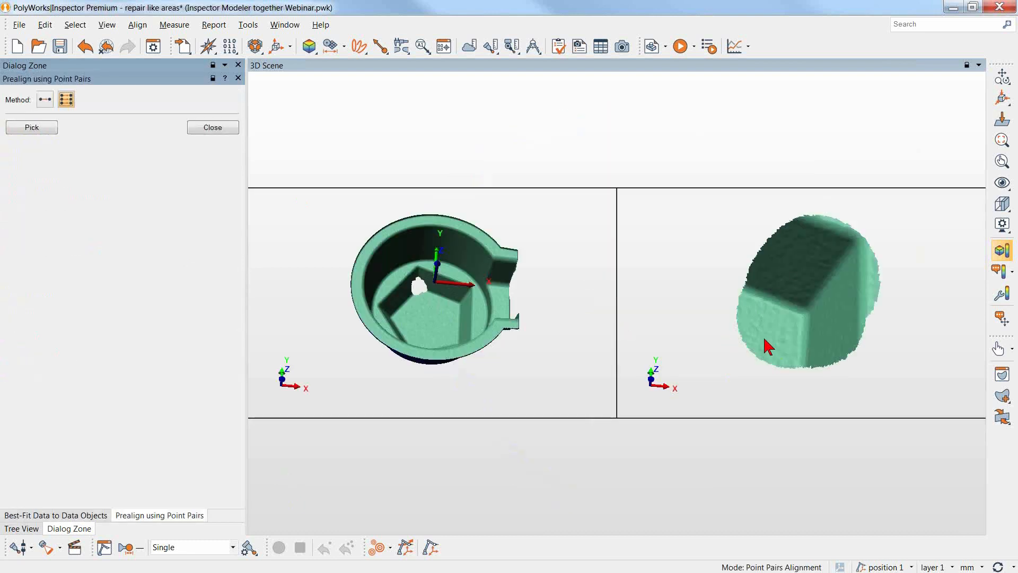
Pick three matching point pairs around the hole and on the copied corner patch, run the best-fit and finish the alignment.
drag(802, 364, 815, 282)
right_drag(452, 344, 410, 120)
right_drag(444, 302, 444, 214)
middle_drag(448, 252, 455, 333)
click(29, 128)
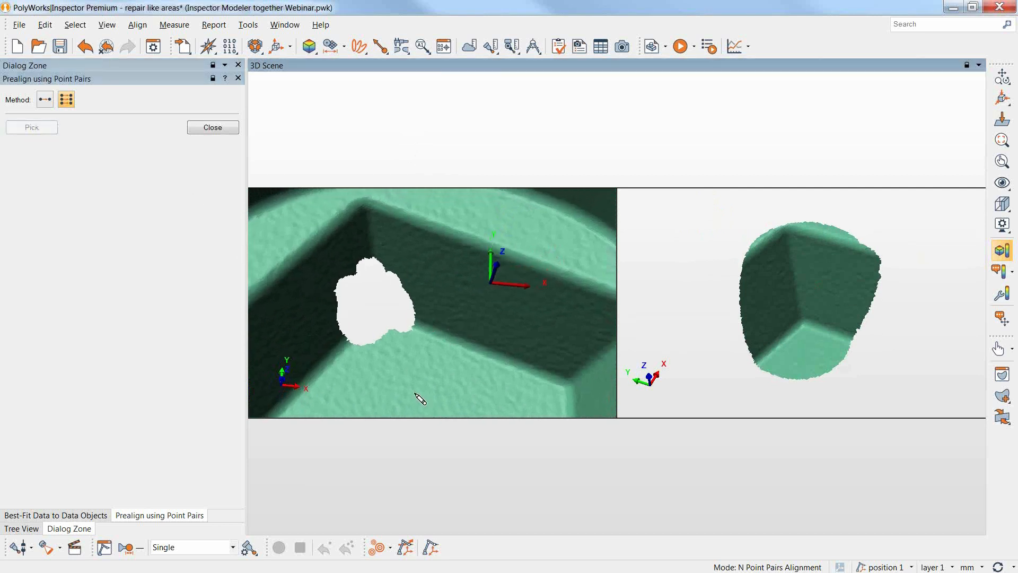
click(377, 218)
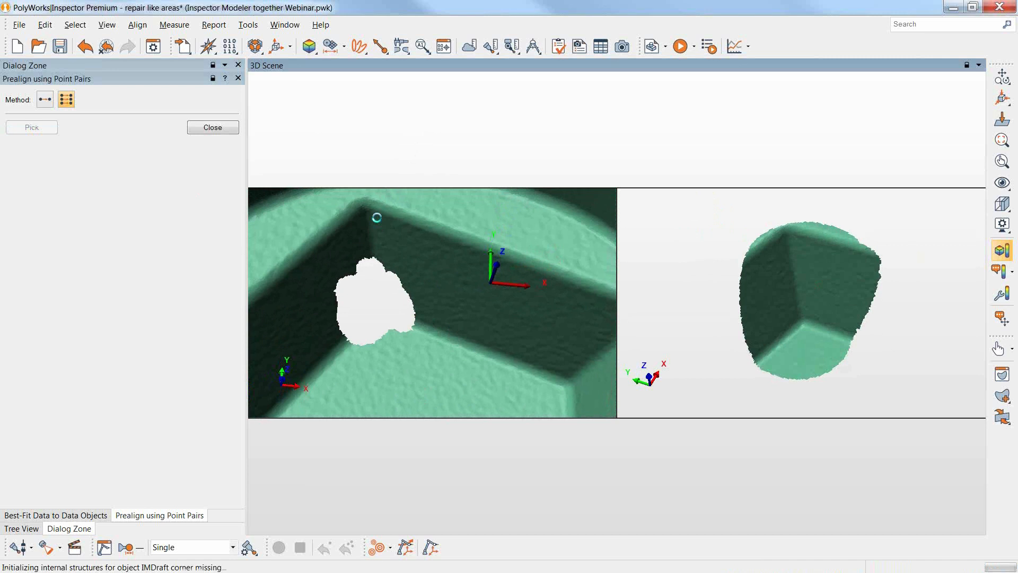
click(341, 361)
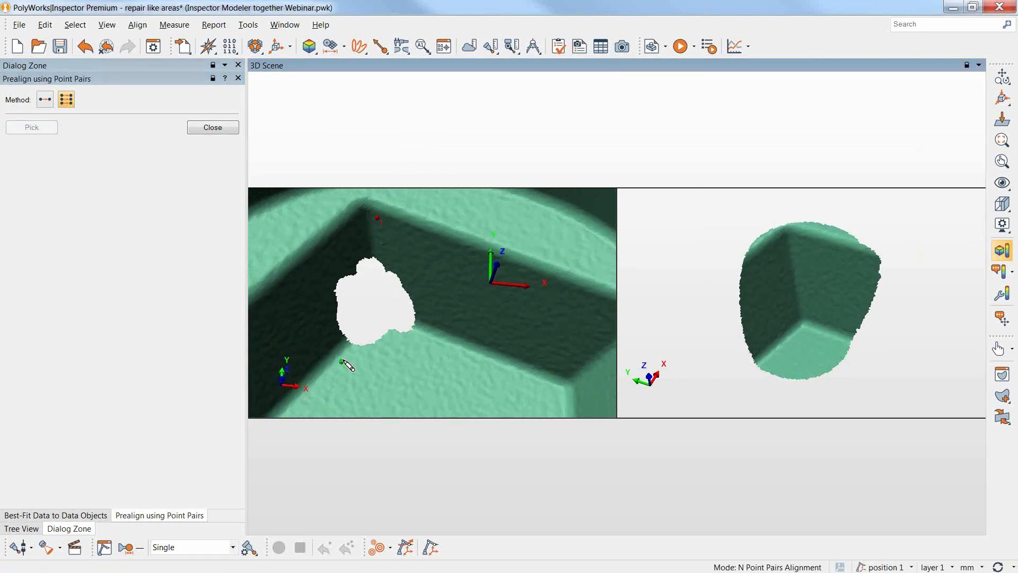
click(426, 331)
click(802, 240)
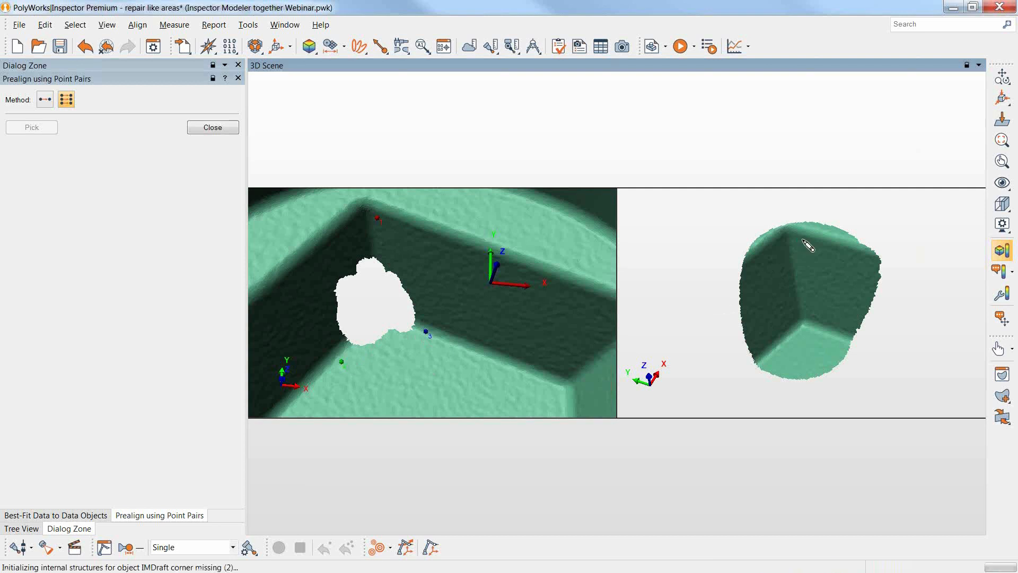
click(783, 348)
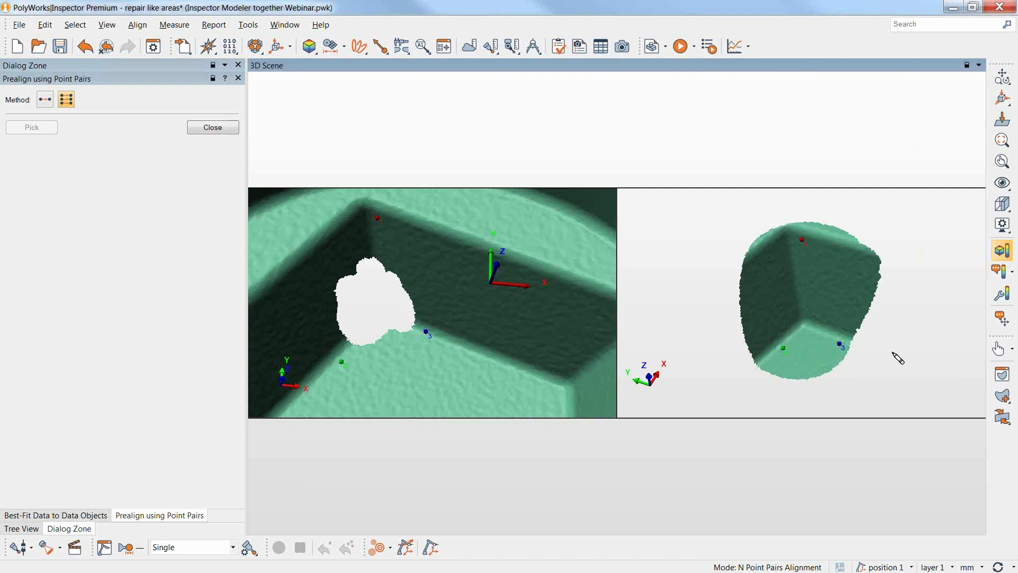
right_click(767, 302)
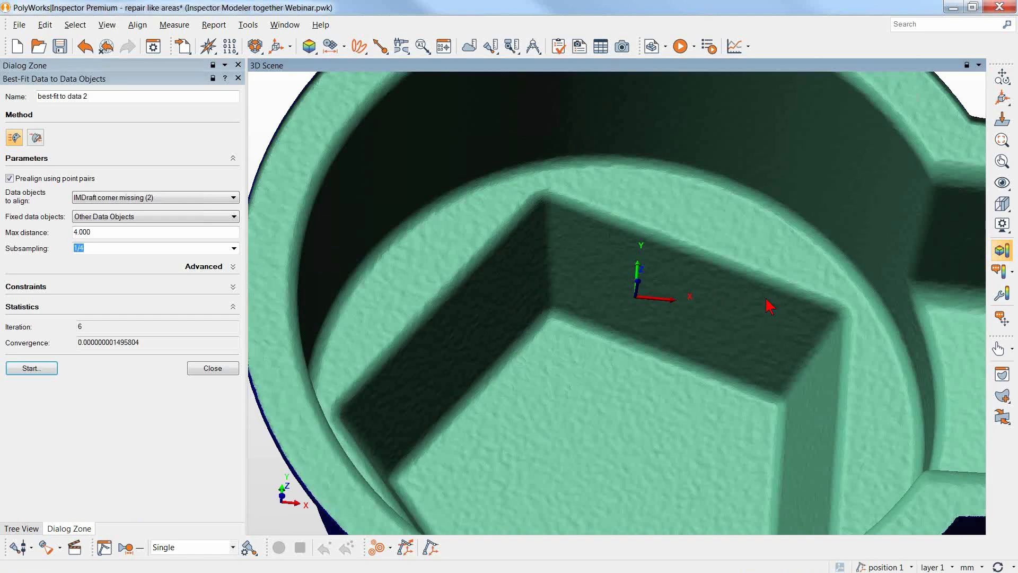
click(211, 370)
Transfer both IMDraft corner missing data objects to PolyWorks|Modeler, allowing the project to be saved first.
right_drag(615, 338, 607, 461)
drag(608, 461, 600, 397)
right_drag(619, 335, 620, 379)
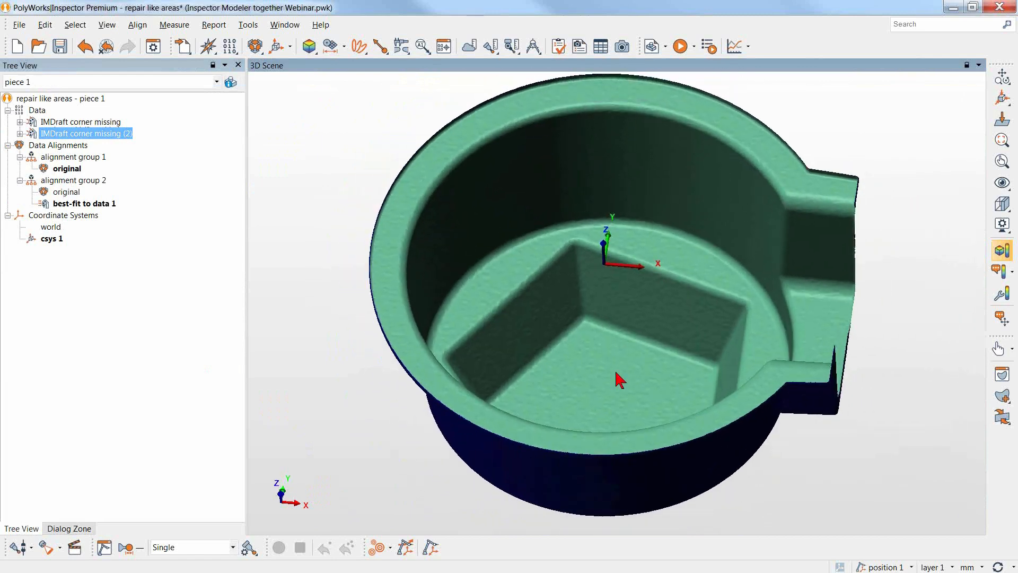
drag(150, 120, 104, 135)
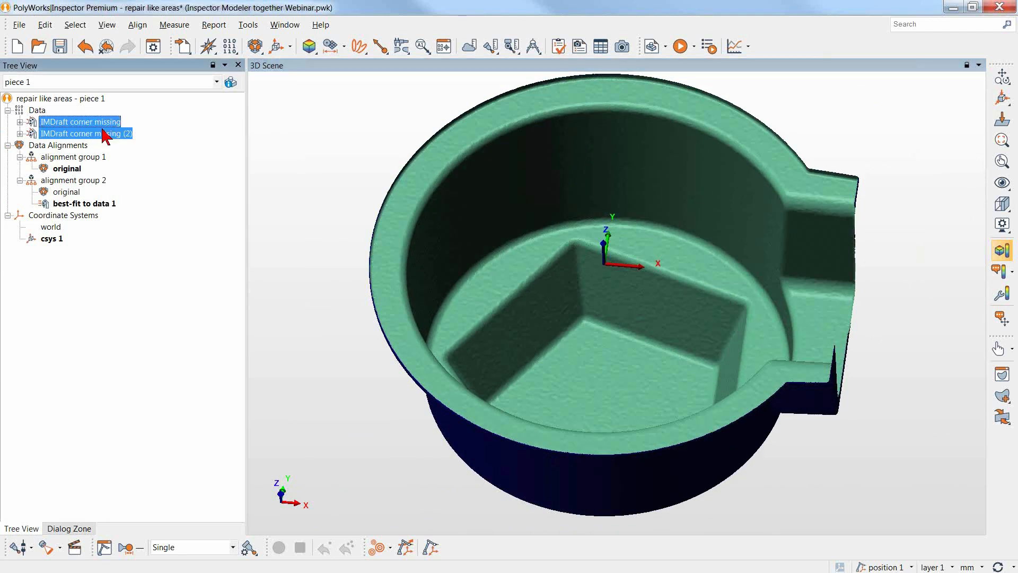
right_click(105, 136)
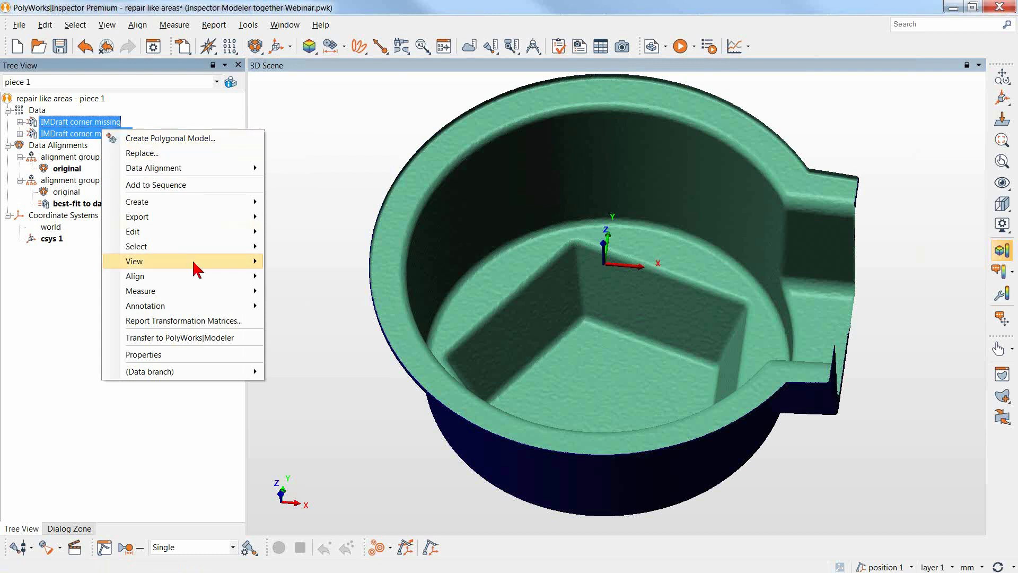
click(189, 337)
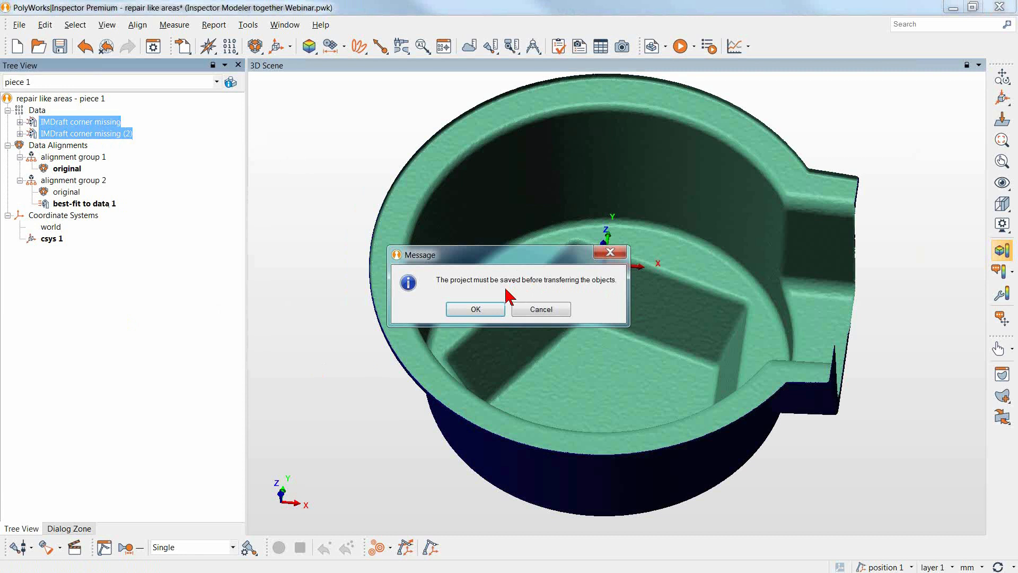
click(491, 312)
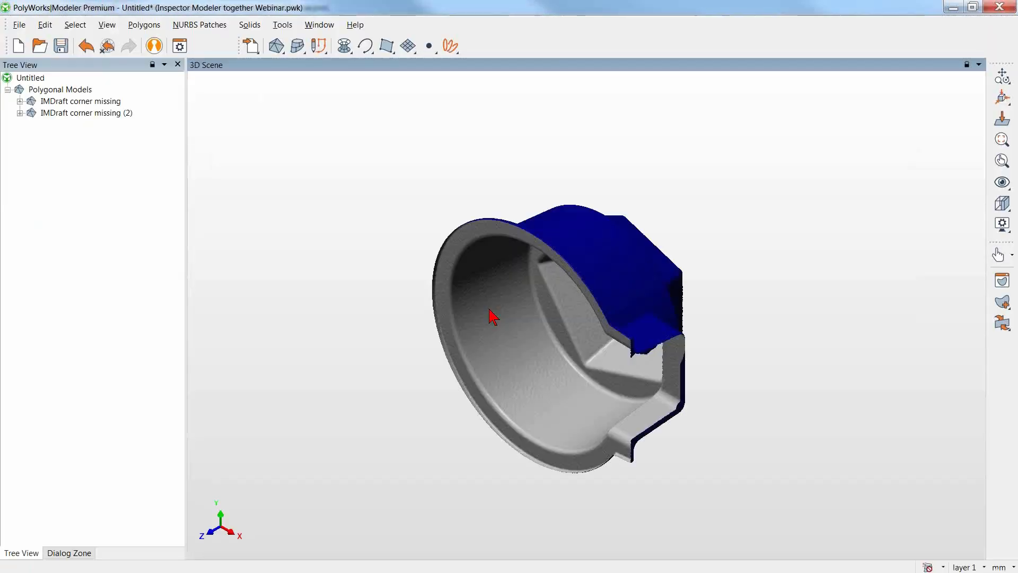
Merge IMDraft corner missing (2) into IMDraft corner missing, merging only at boundaries and deleting the merged model.
drag(515, 317, 562, 264)
middle_drag(611, 313, 592, 364)
right_drag(620, 341, 633, 149)
middle_drag(634, 225, 597, 272)
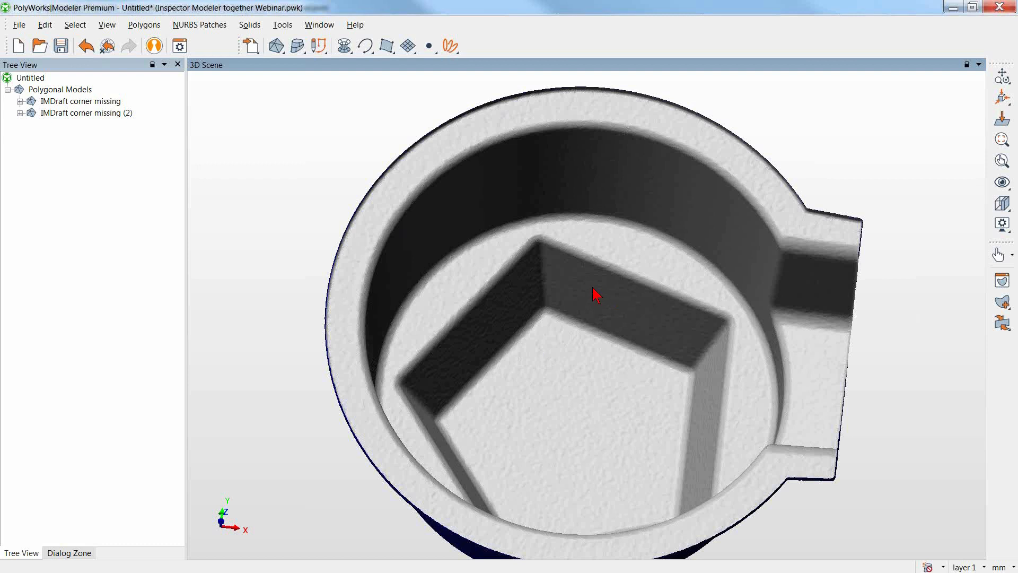
drag(146, 99, 93, 113)
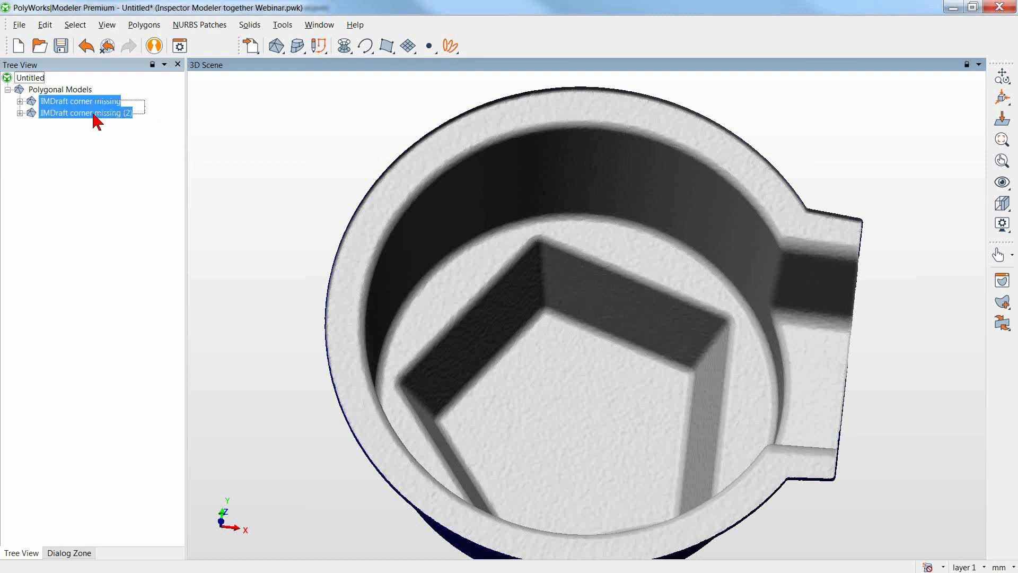
click(142, 25)
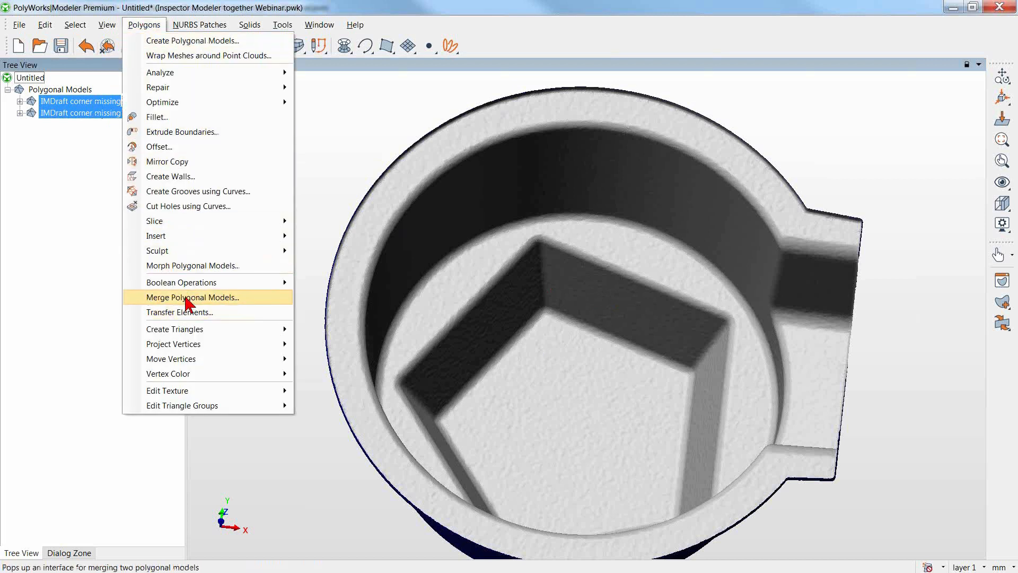
click(189, 299)
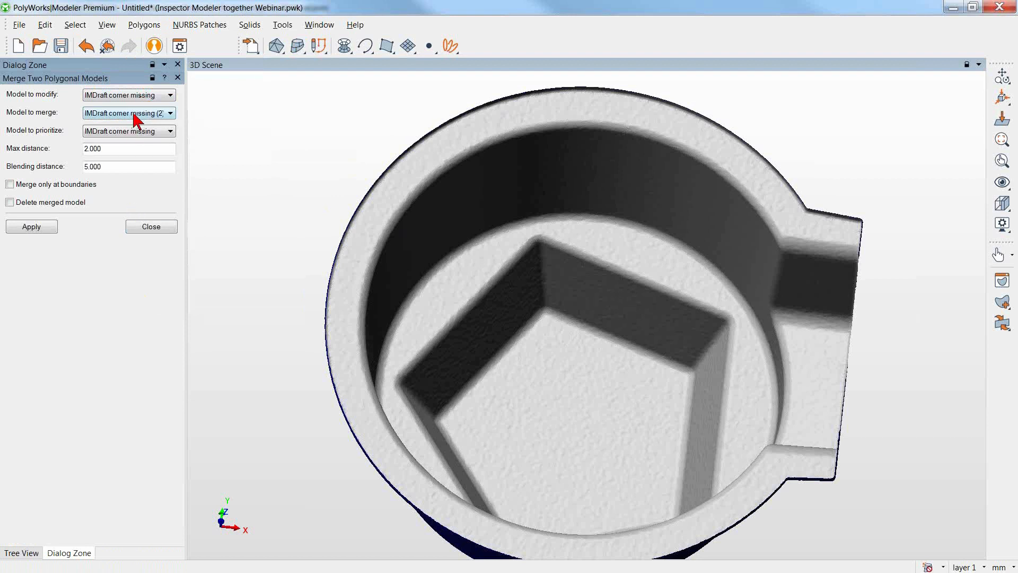
click(59, 185)
click(52, 202)
click(32, 227)
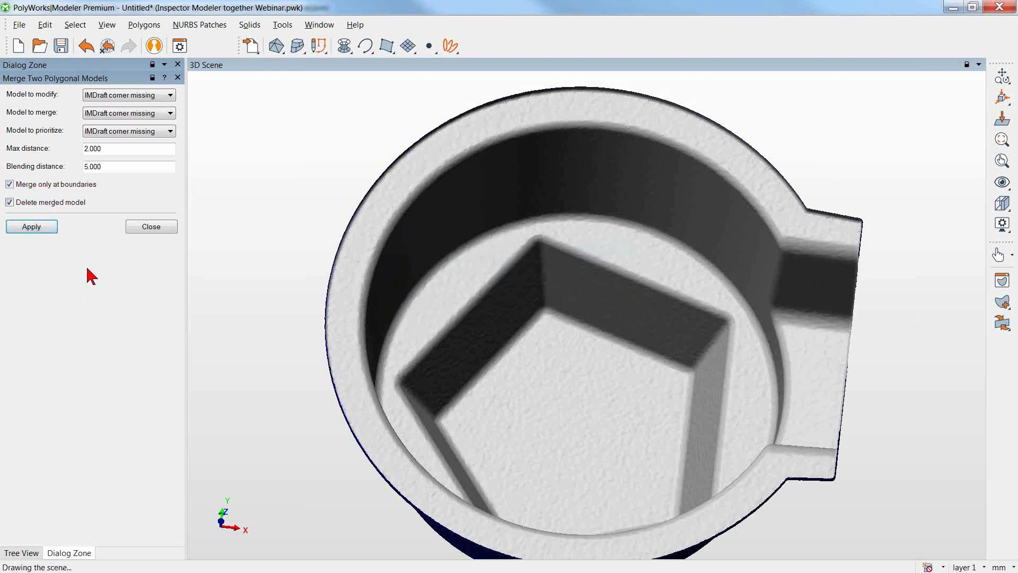
click(141, 226)
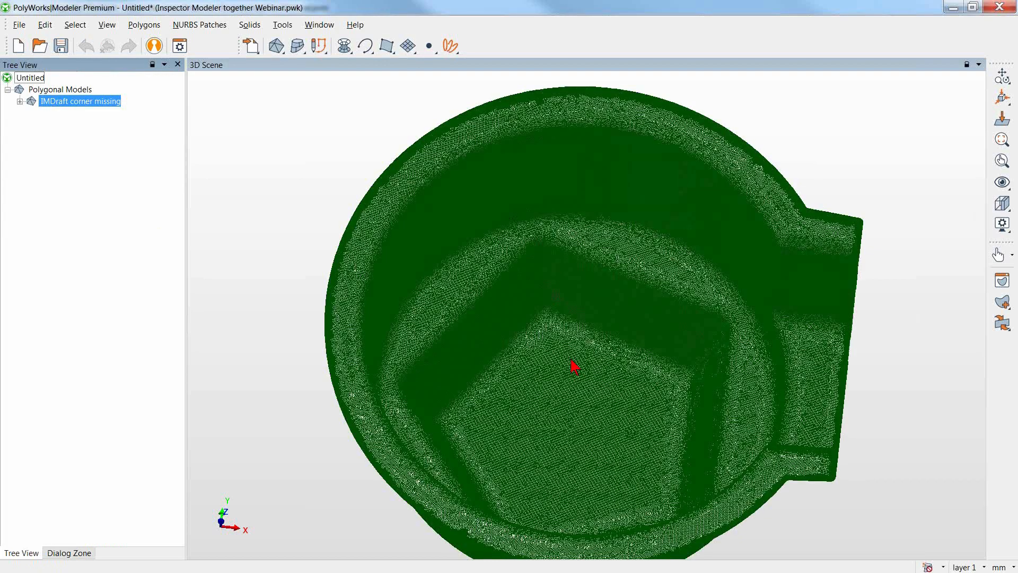
Examine the repaired pocket corner up close, comparing its triangle mesh with the shaded surface.
right_drag(586, 344, 574, 146)
middle_drag(600, 196, 790, 321)
drag(691, 348, 661, 302)
drag(524, 321, 523, 339)
drag(627, 241, 629, 240)
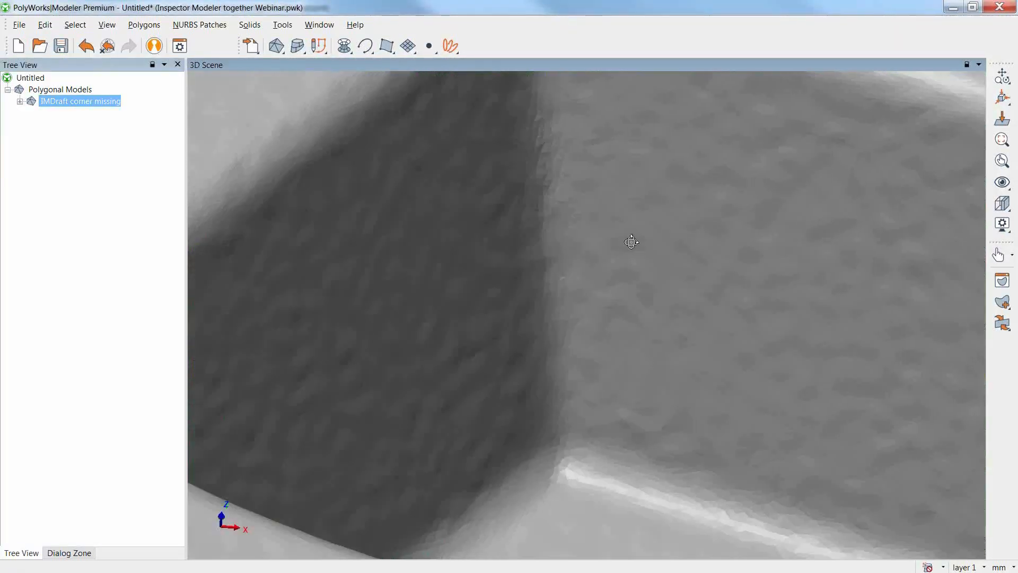
mouse_move(689, 423)
mouse_down()
mouse_move(679, 414)
mouse_move(670, 425)
mouse_up()
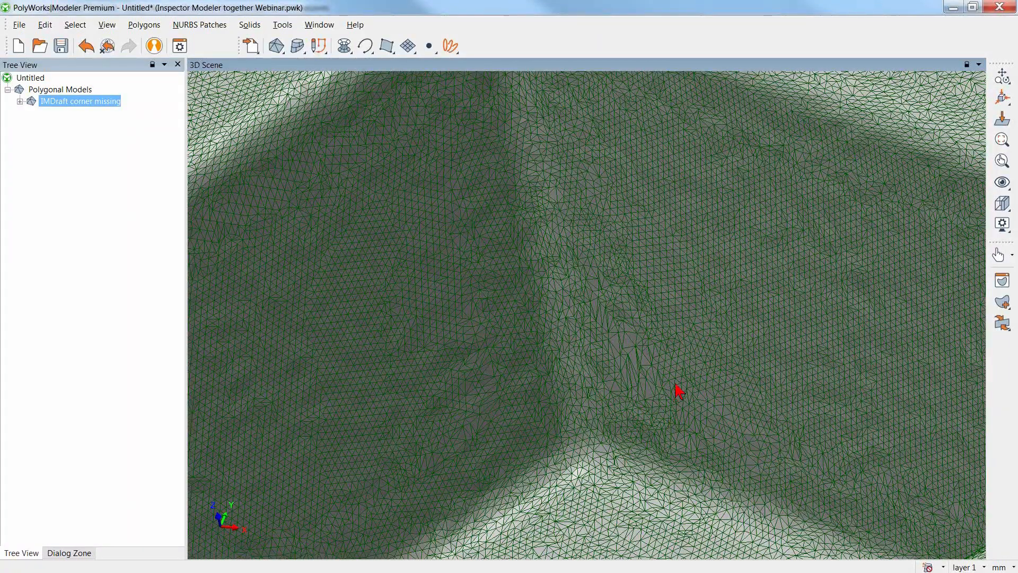
drag(682, 326, 693, 331)
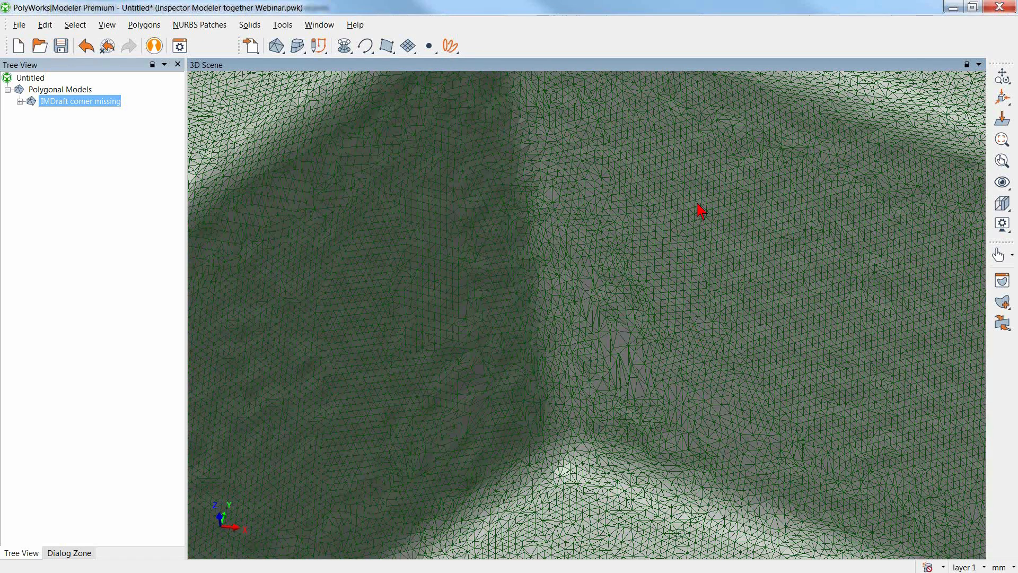
key(w)
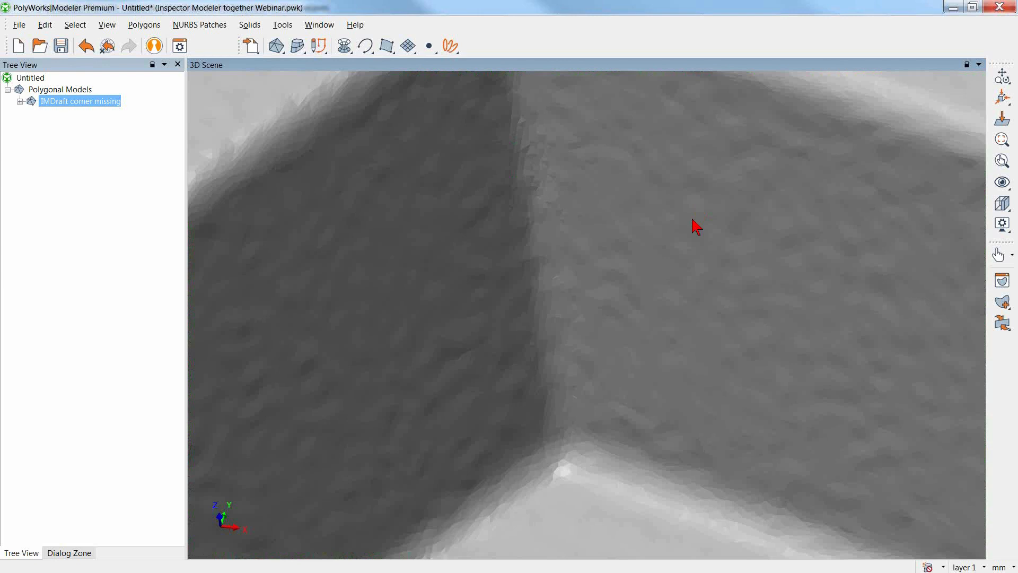
right_drag(703, 139, 641, 522)
right_drag(678, 287, 682, 427)
drag(681, 428, 685, 450)
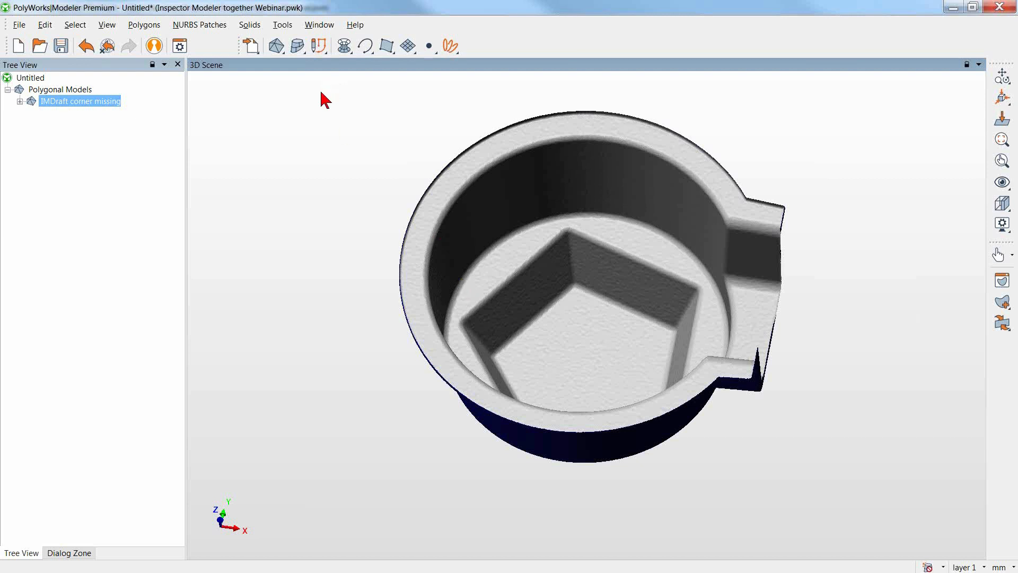
Examine the project options for the destination of objects transferred to PolyWorks|Inspector, leaving them unchanged.
click(288, 29)
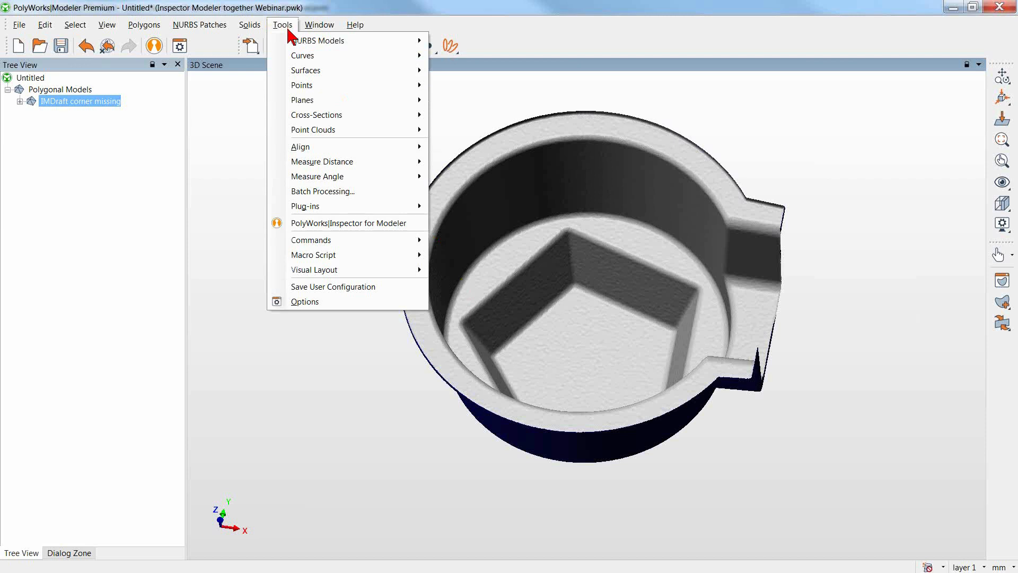
click(295, 301)
drag(327, 141, 319, 117)
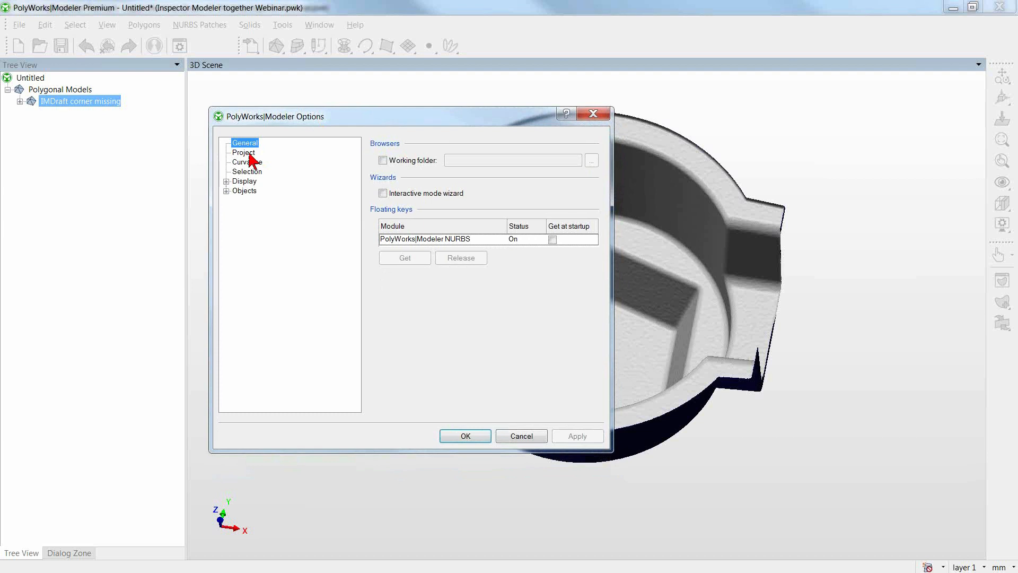
click(248, 154)
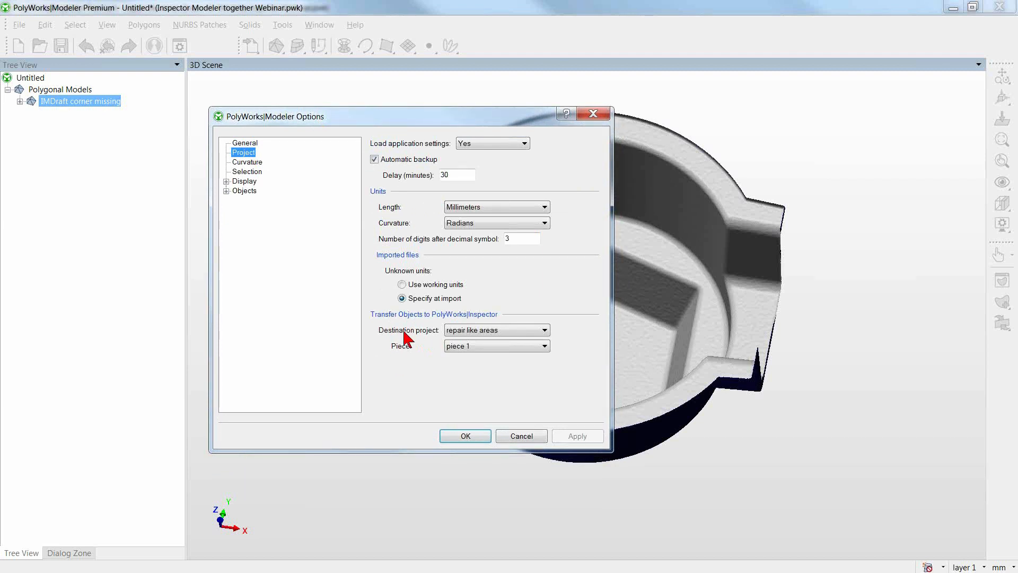
click(524, 332)
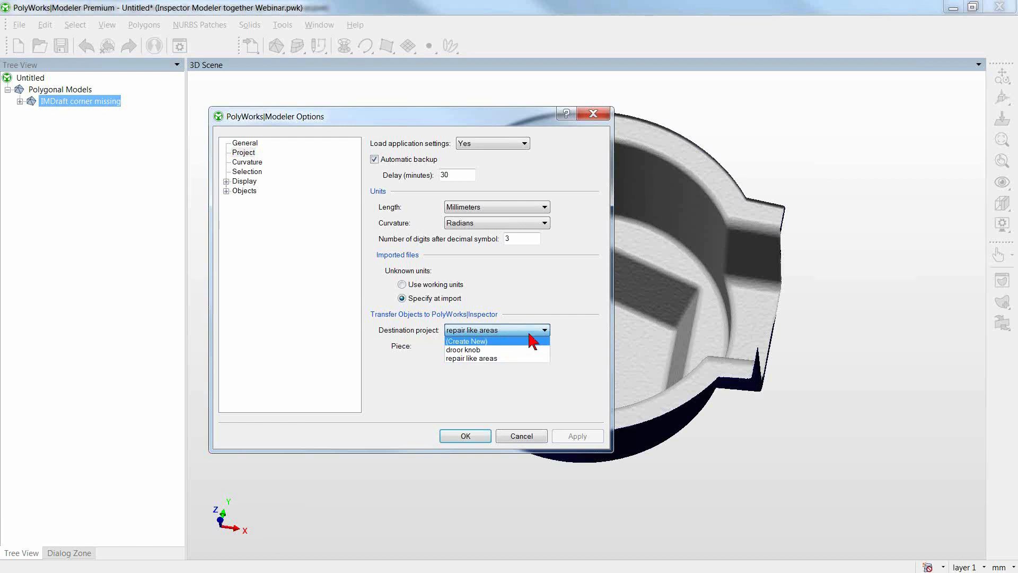
click(587, 326)
click(522, 436)
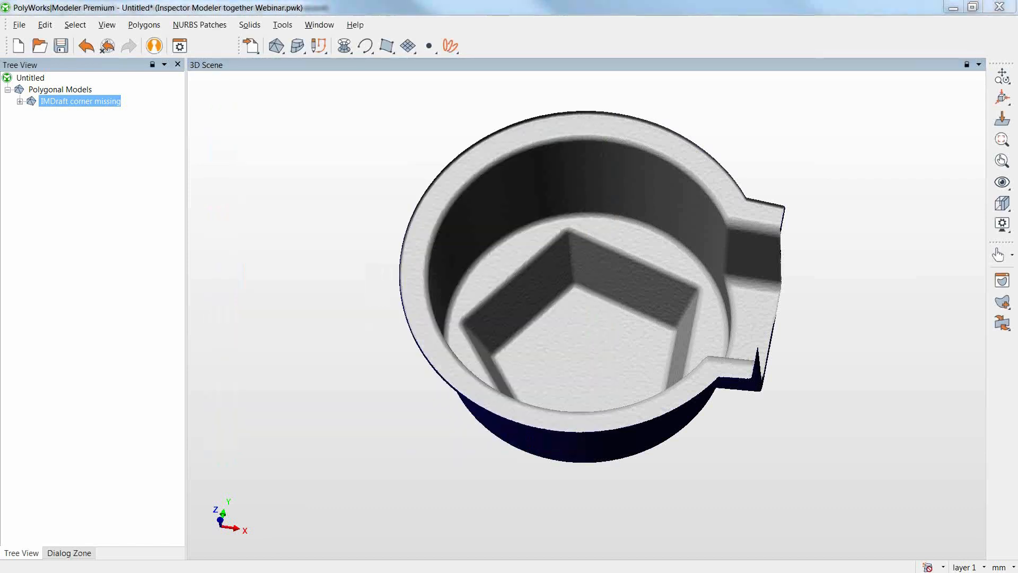
Switch to the door knob project in PolyWorks|Inspector and examine the destination options for objects transferred to PolyWorks|Modeler.
key(alt+Tab)
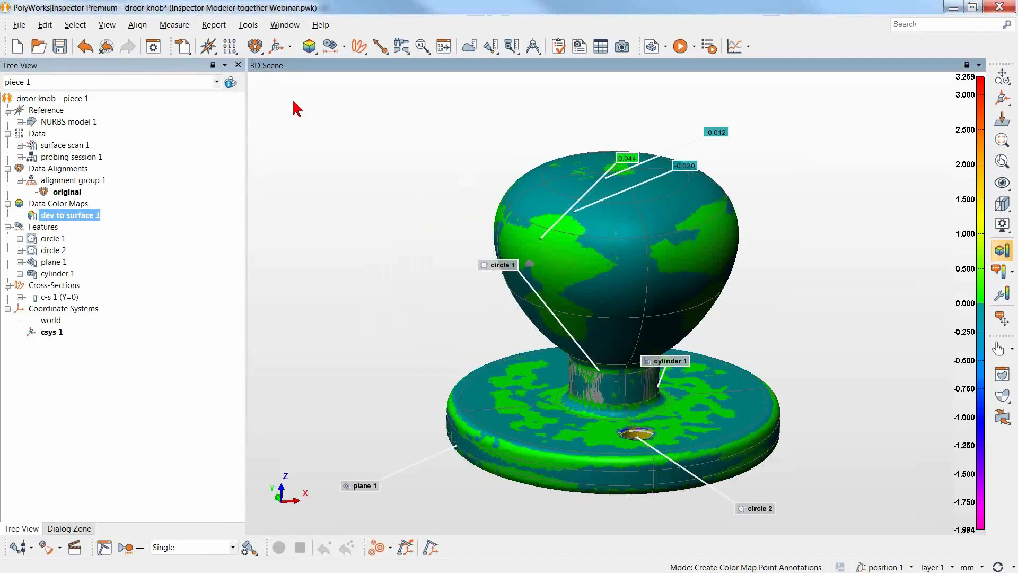
click(248, 24)
click(270, 379)
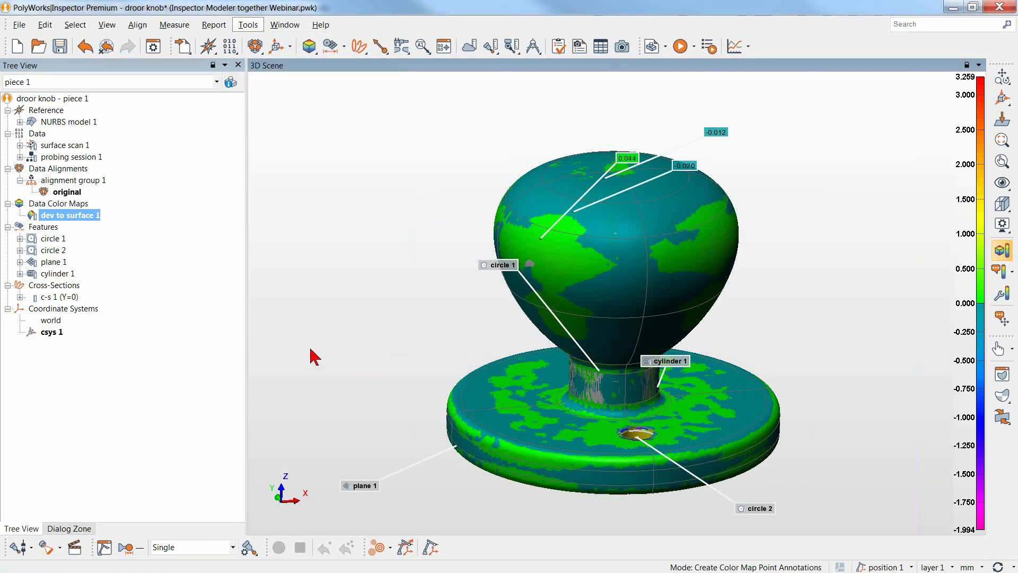
click(36, 47)
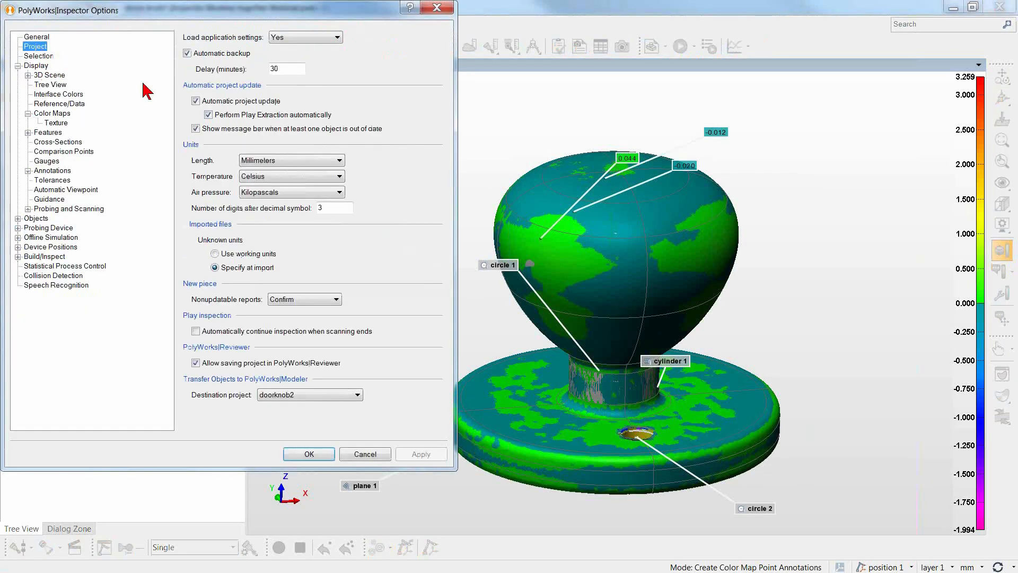
click(358, 395)
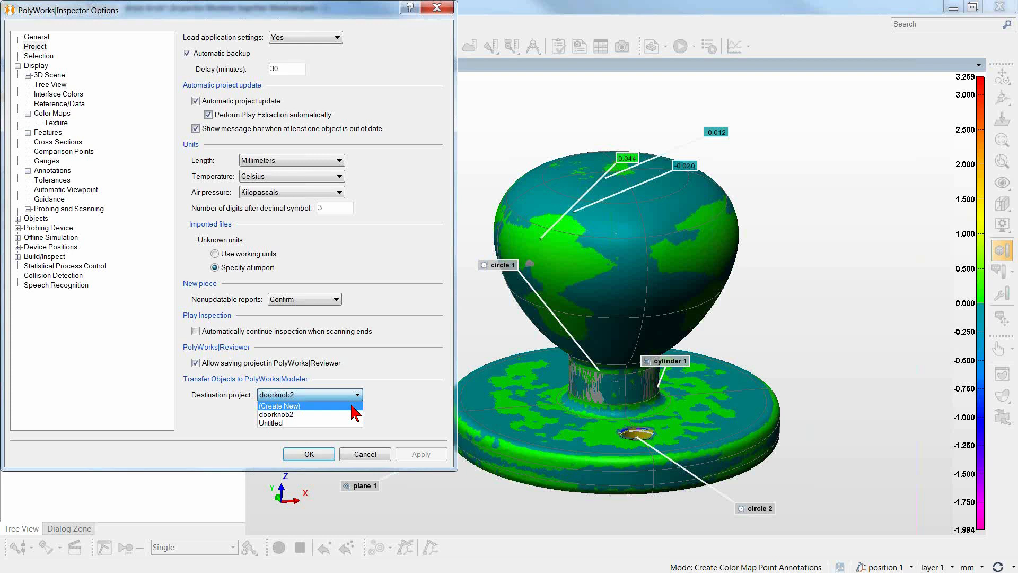
click(411, 413)
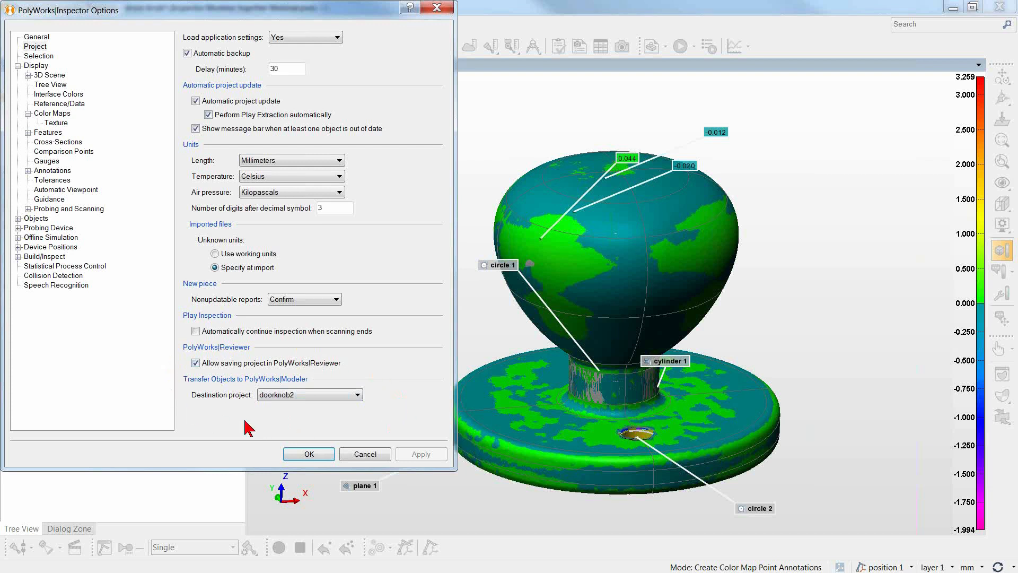
click(360, 455)
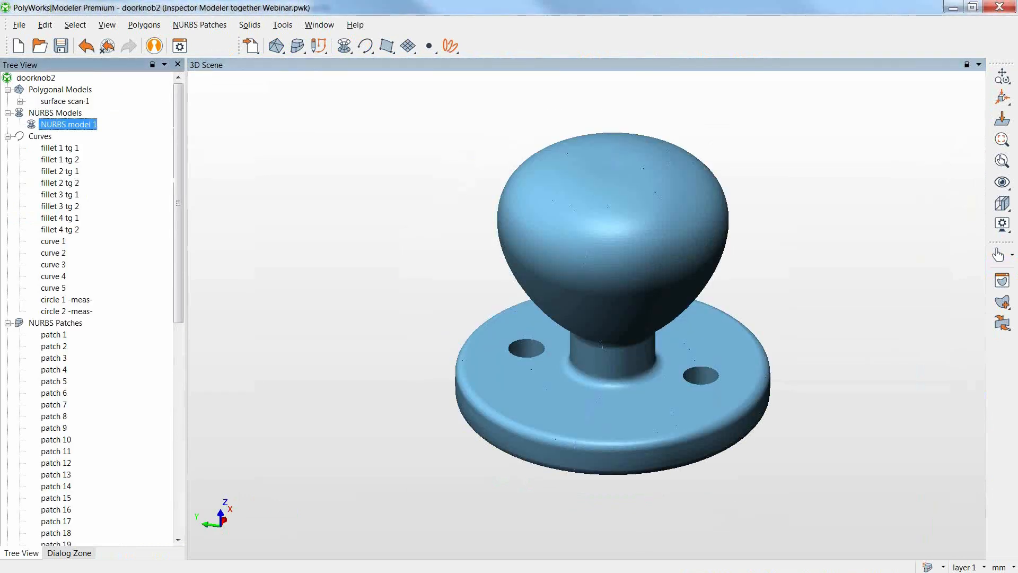
Collapse the NURBS patches group, hide NURBS model 1 and display the surface scan 1 polygonal model.
middle_drag(508, 336, 501, 339)
drag(180, 316, 180, 318)
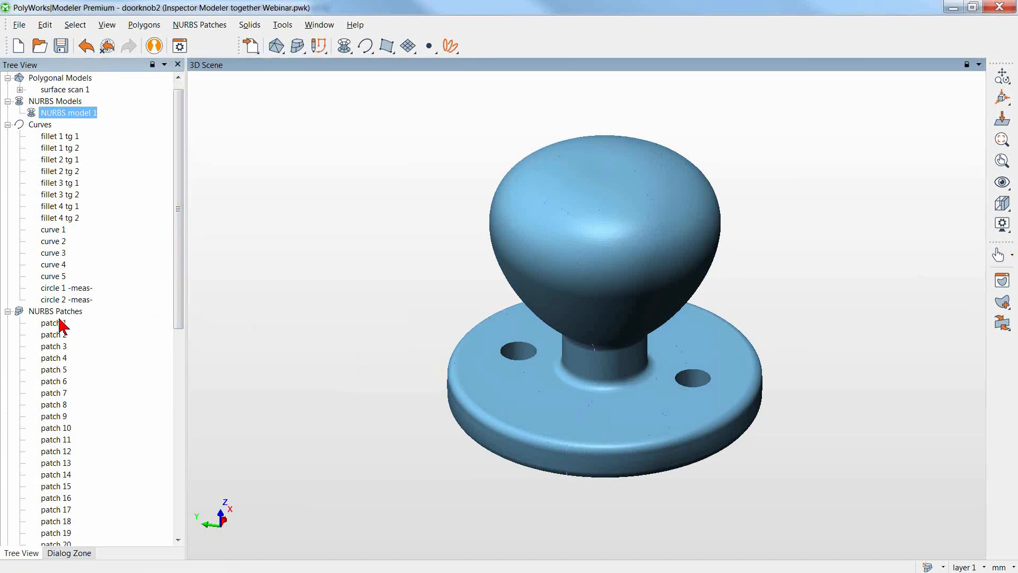
click(8, 312)
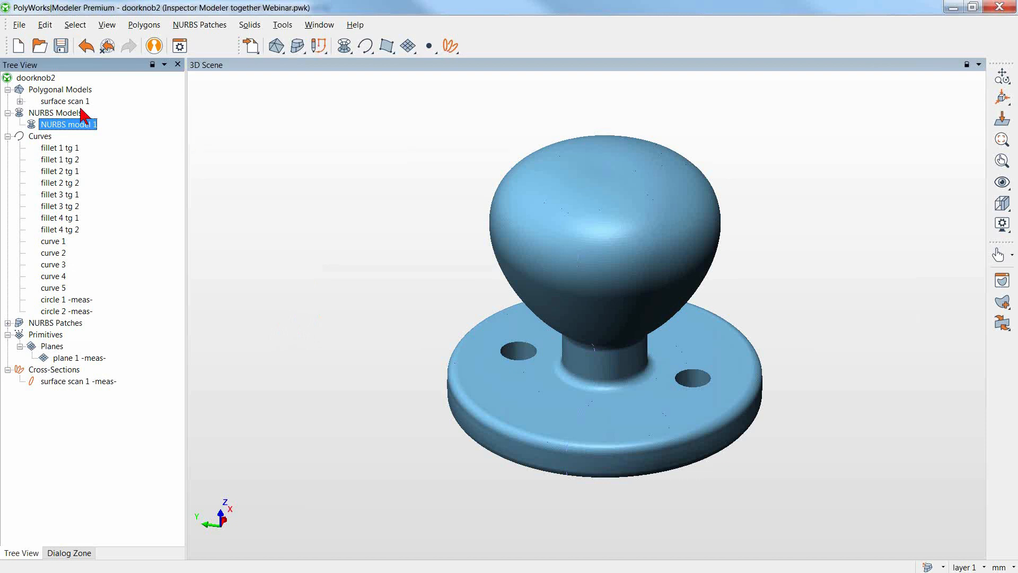
middle_click(65, 123)
middle_click(69, 102)
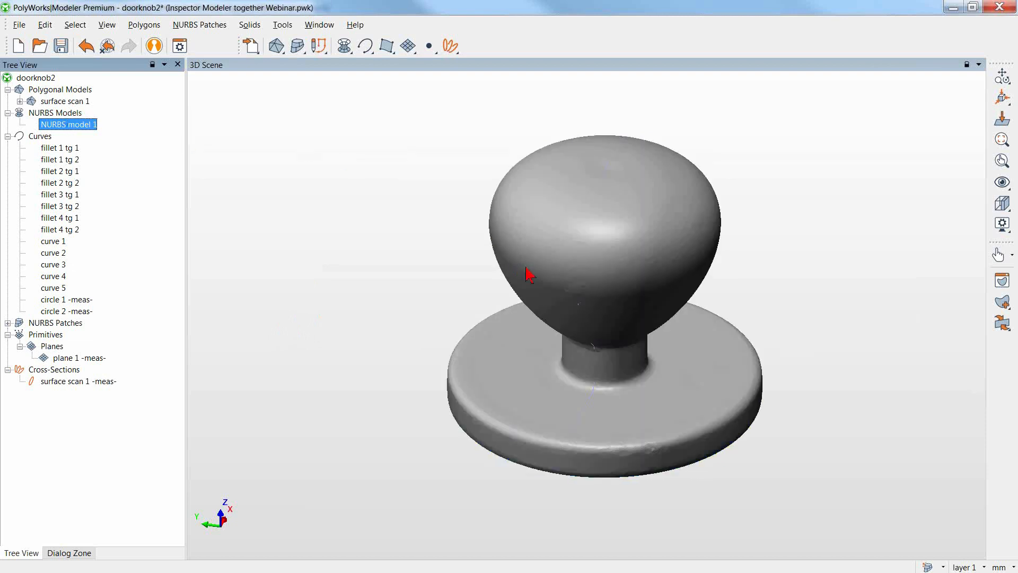
Start sketch 1 from the surface scan 1 -meas- cross-section and open it for creating sketch entities.
click(320, 49)
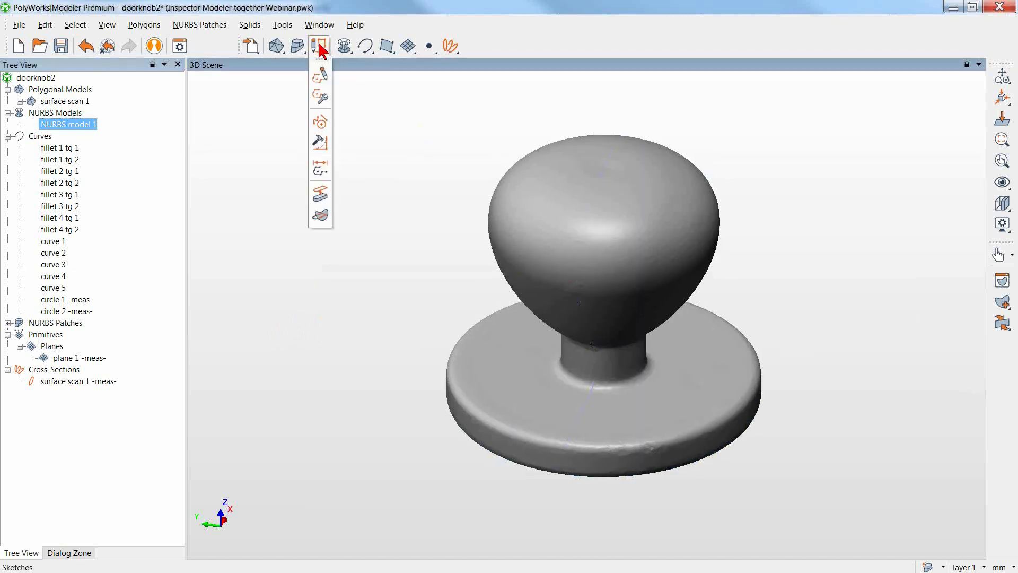
click(319, 78)
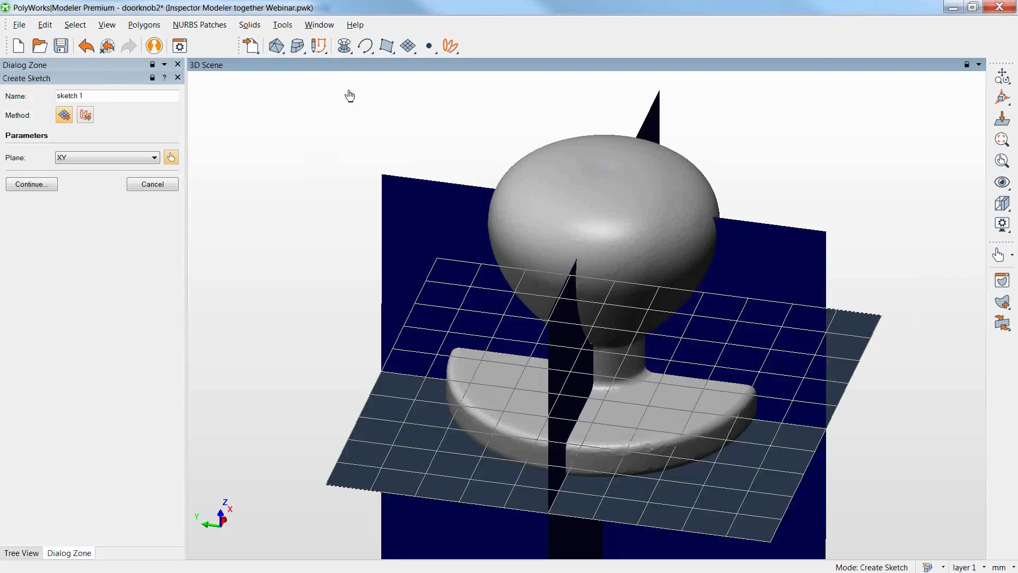
click(85, 117)
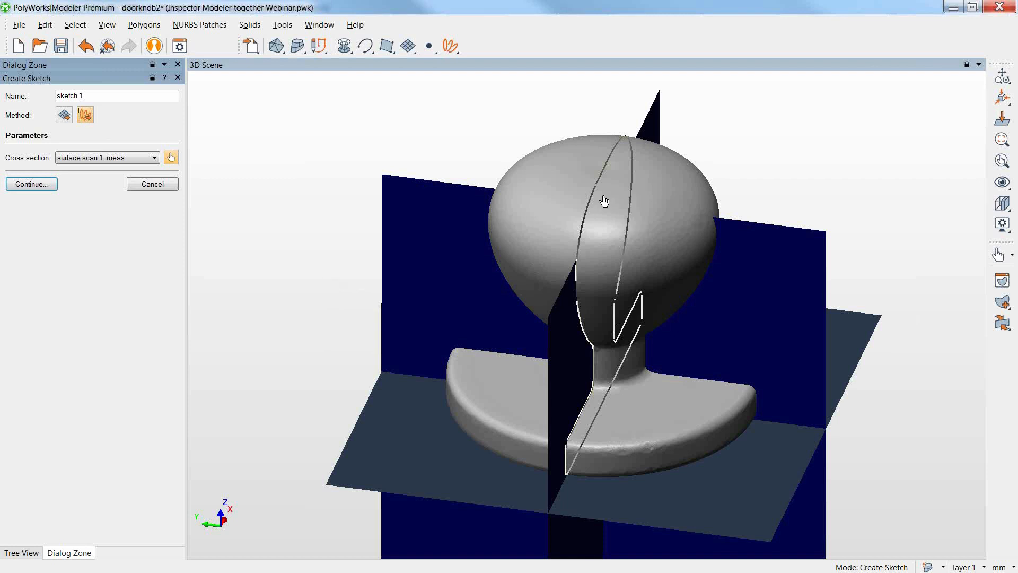
key(space)
drag(609, 194, 575, 268)
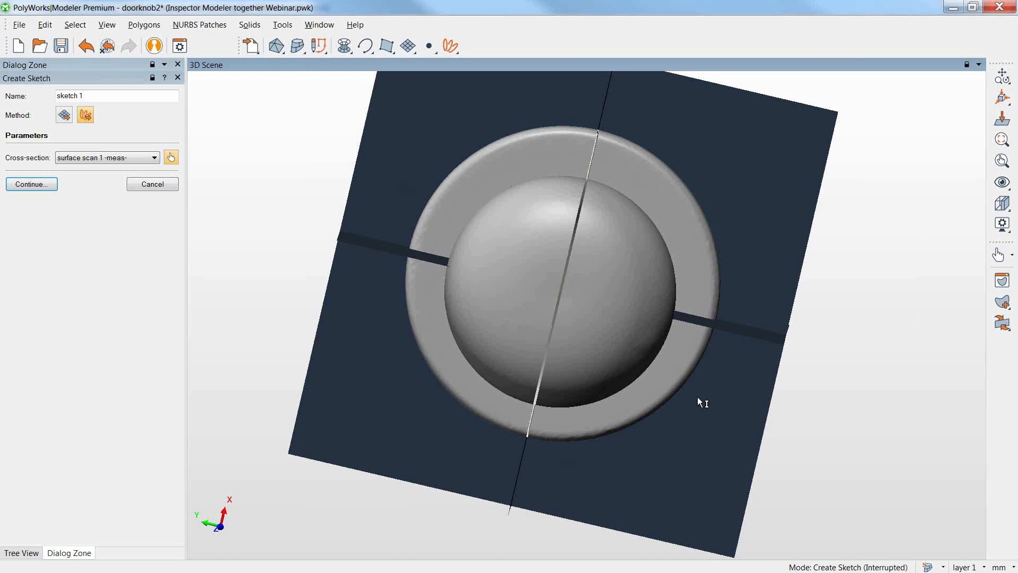
drag(702, 351, 704, 314)
middle_drag(687, 333, 687, 361)
drag(683, 364, 684, 354)
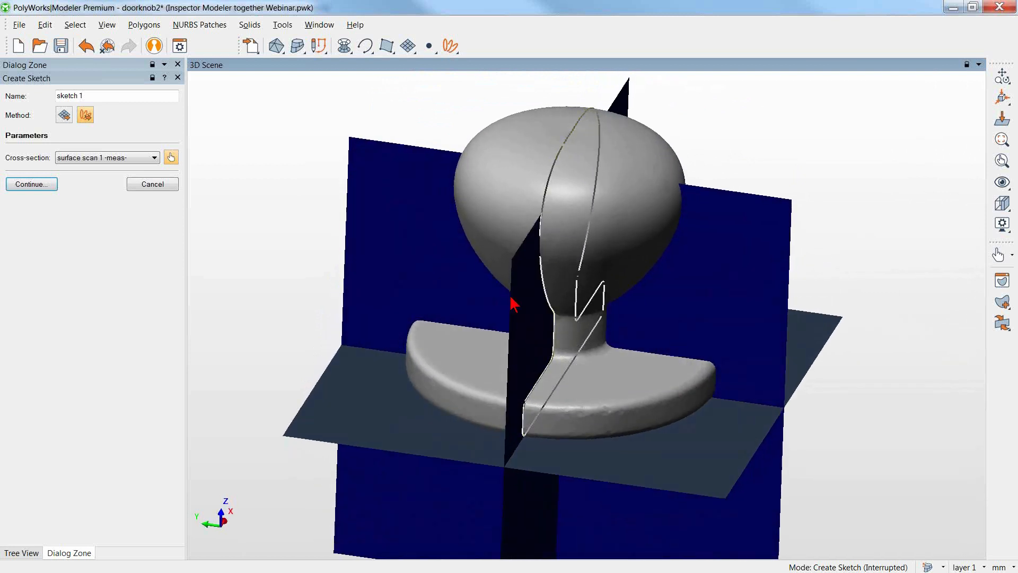
click(32, 184)
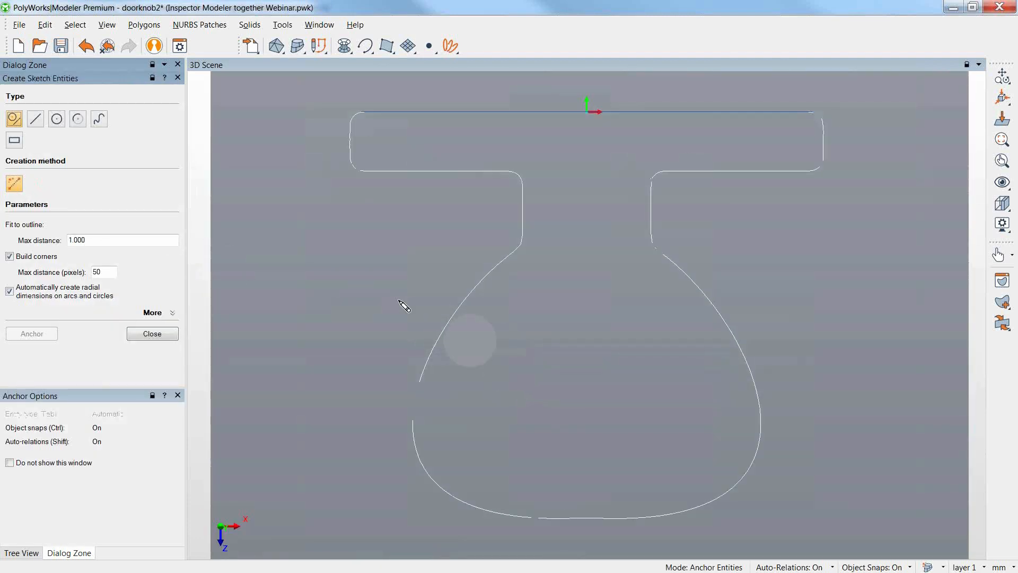
Fit lines to the base plate's negative-X rim and adjoining knob-side face, joining them with a dimensioned corner arc of about 3.2 mm radius.
click(350, 125)
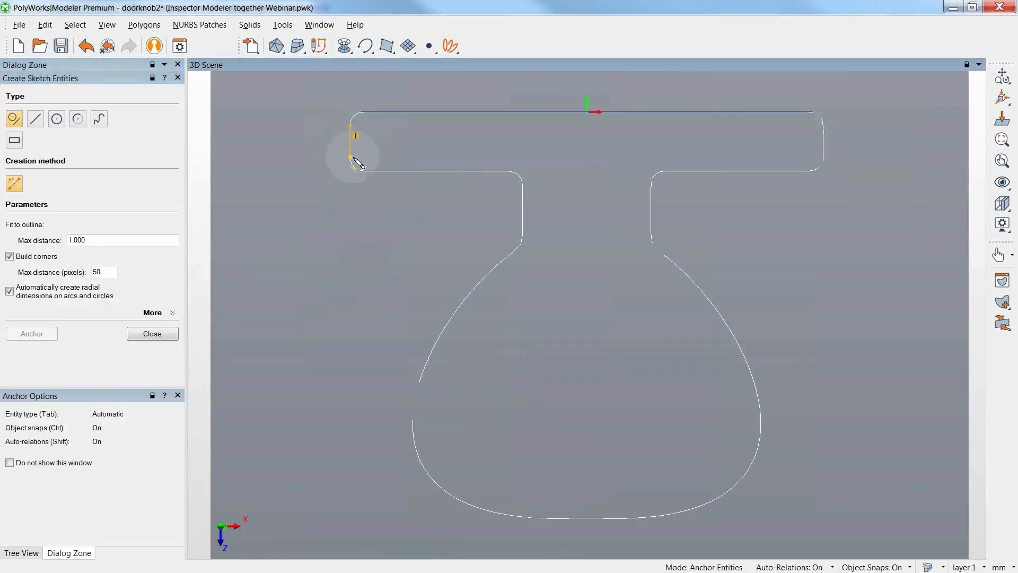
click(351, 157)
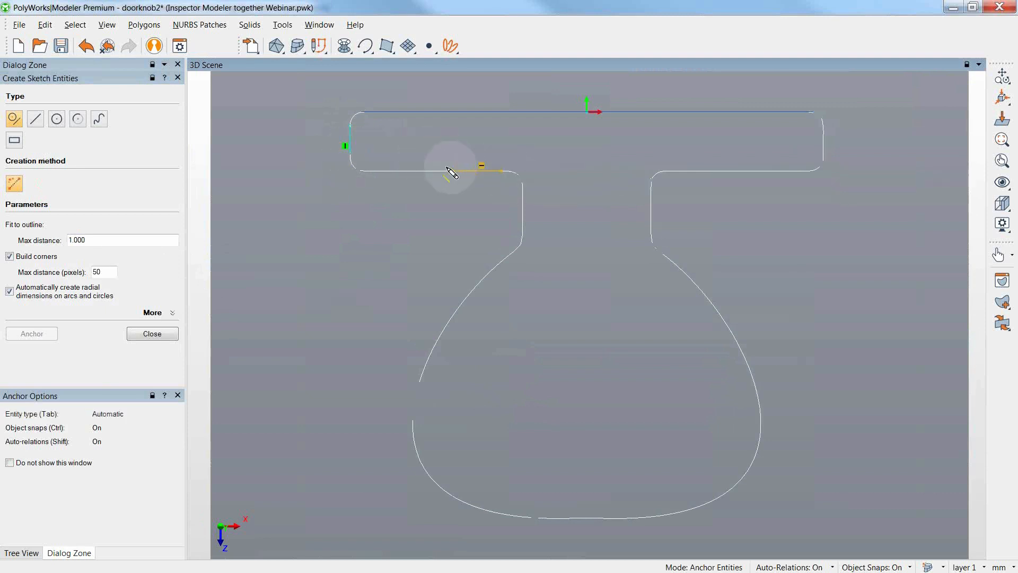
click(381, 172)
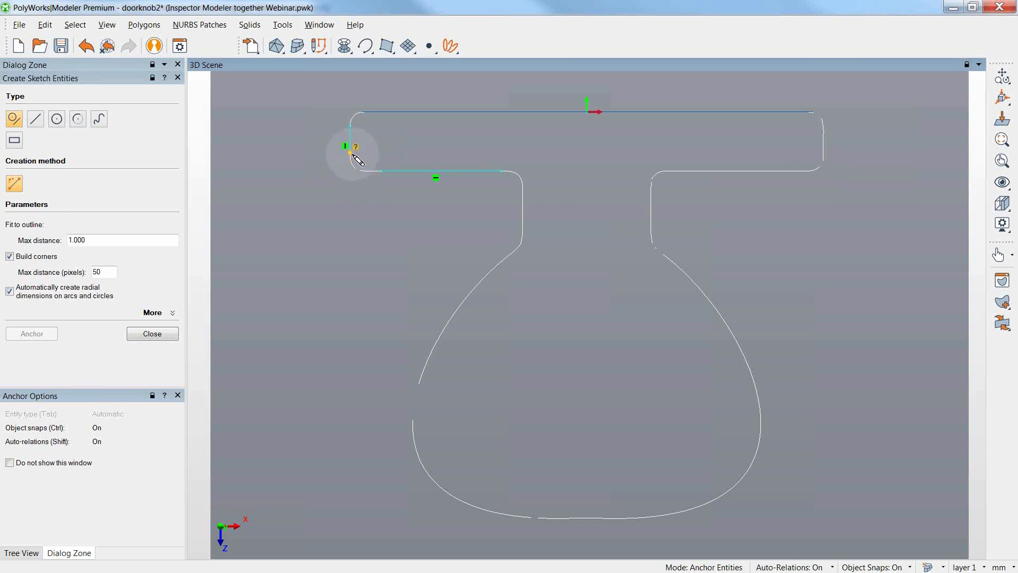
click(381, 170)
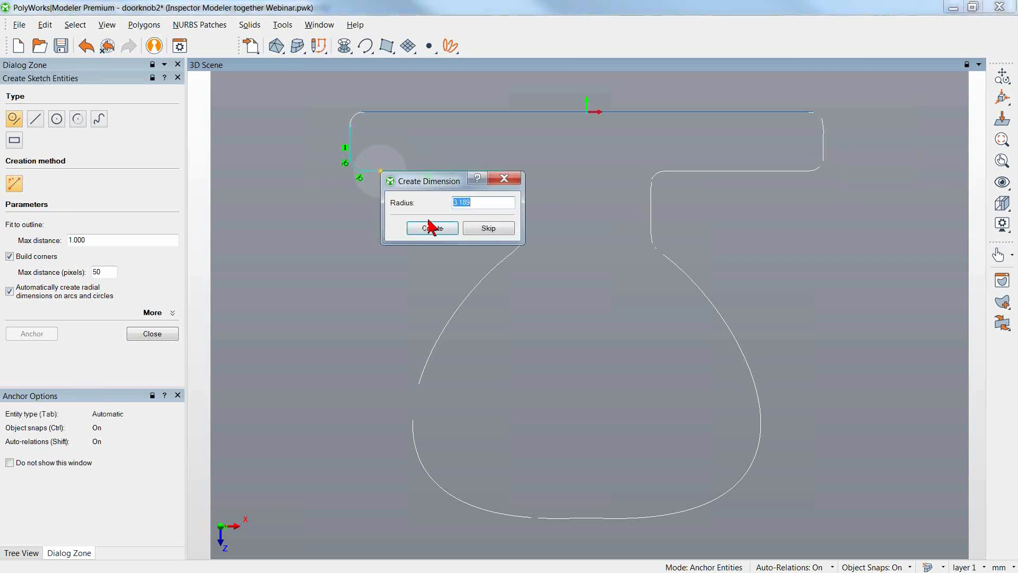
click(432, 228)
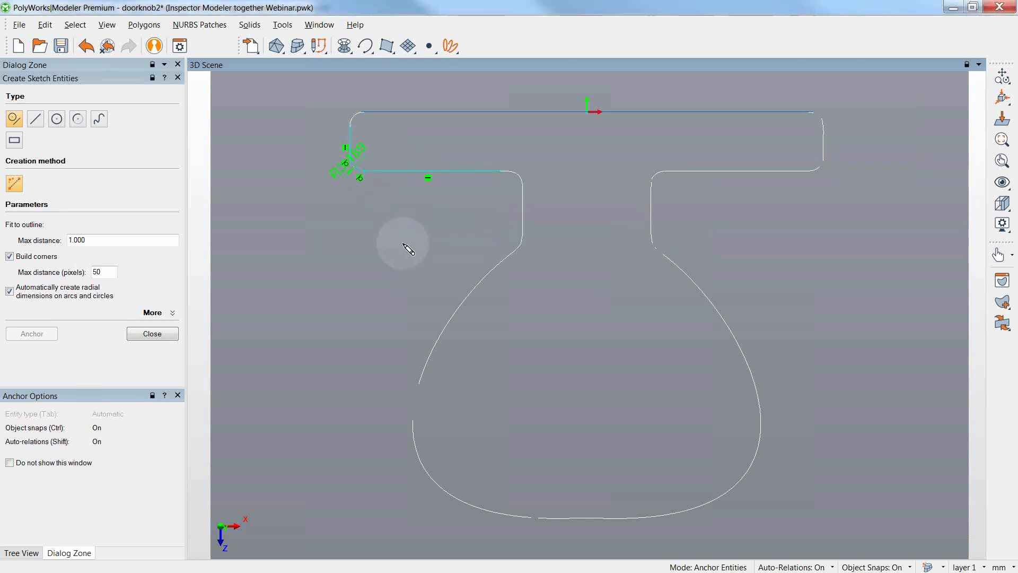